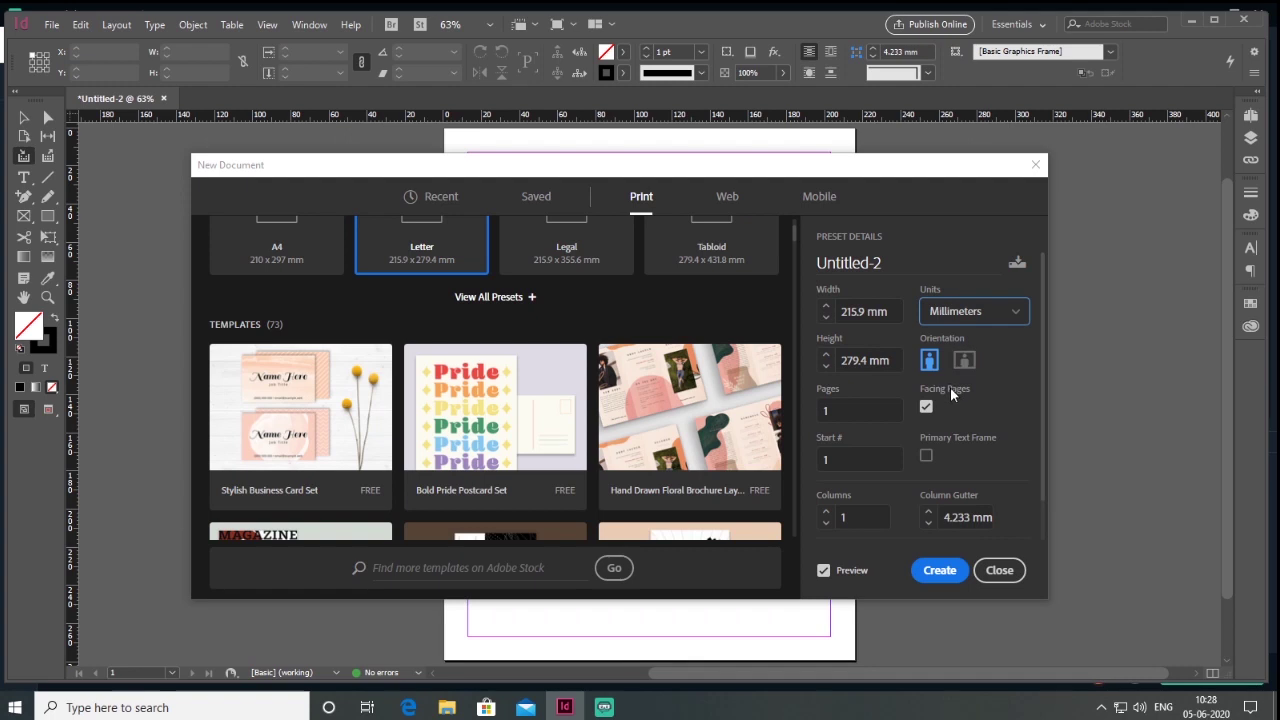
Set the new document's units to inches and all its margins to 0.25 in
{"action": "left_click", "coordinate": [972, 311]}
{"action": "left_click", "coordinate": [955, 398]}
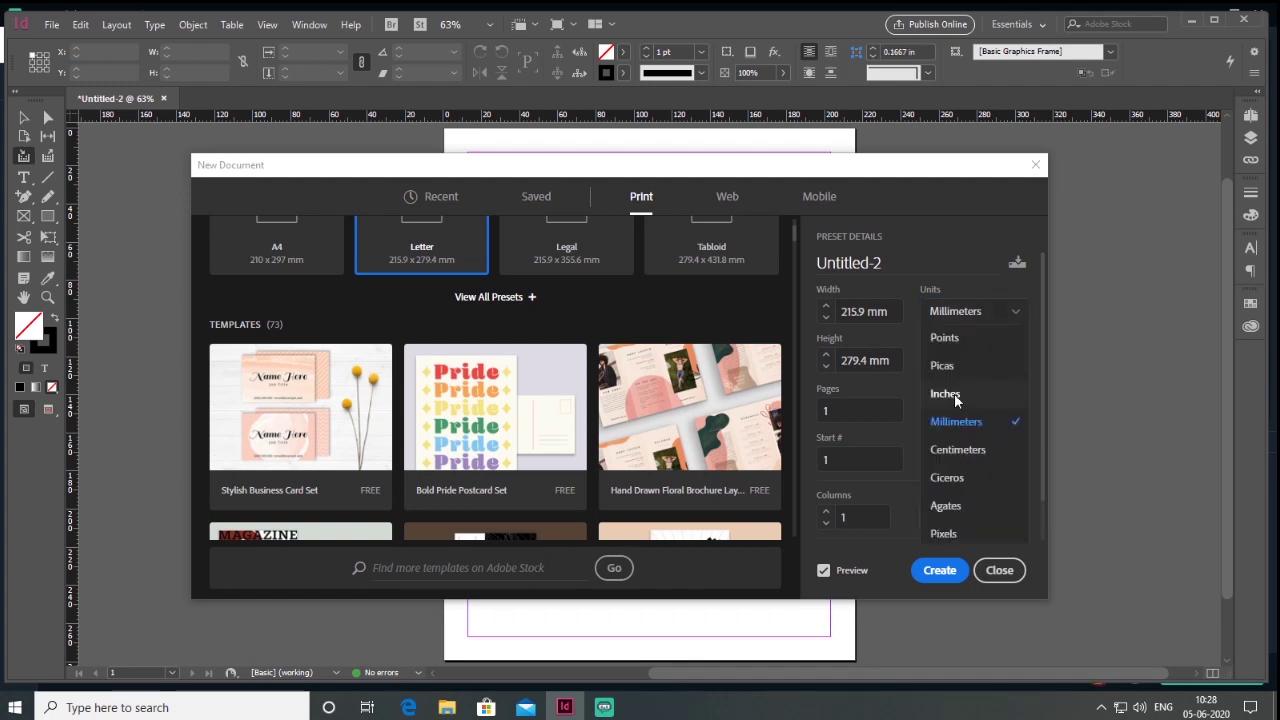
{"action": "scroll", "coordinate": [855, 478], "scroll_direction": "down", "scroll_amount": 2}
{"action": "left_click", "coordinate": [845, 477]}
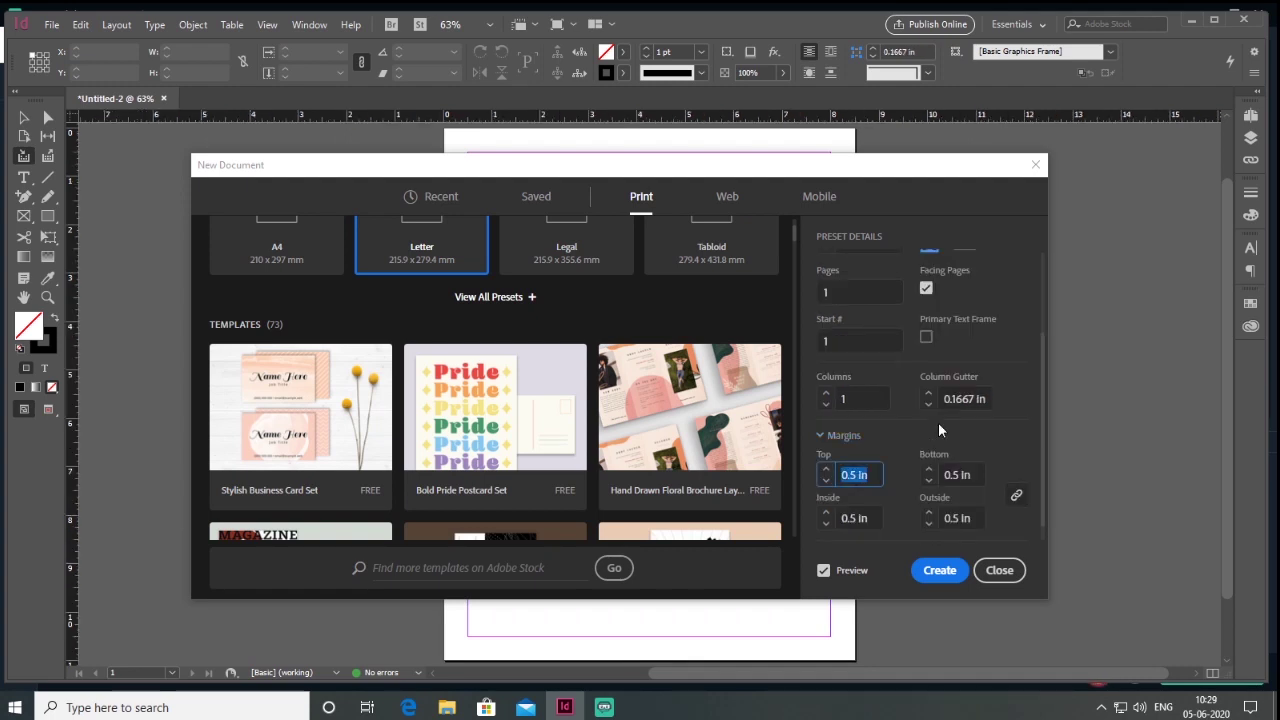
{"action": "type", "text": "0.25"}
{"action": "scroll", "coordinate": [1011, 430], "scroll_direction": "down", "scroll_amount": 3}
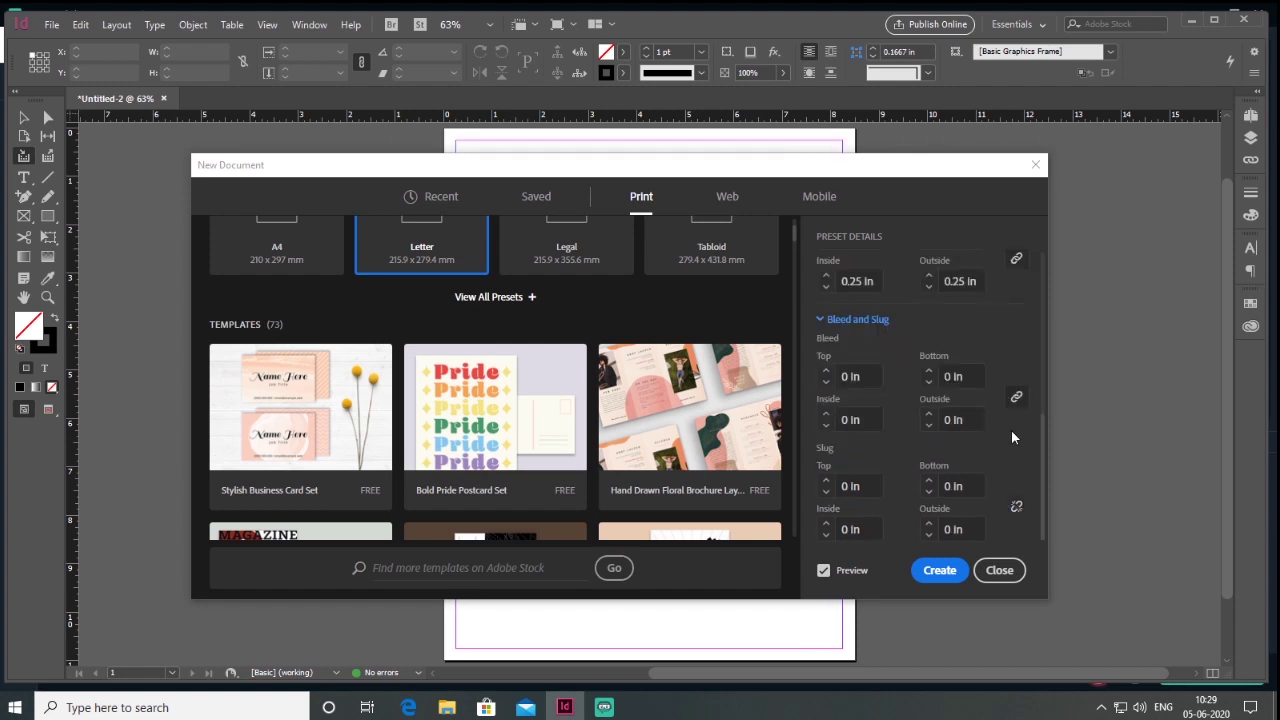
Set the bleed to 0.125 in on all sides and create the document
{"action": "left_click", "coordinate": [850, 376]}
{"action": "type", "text": ".125"}
{"action": "key", "text": "Tab"}
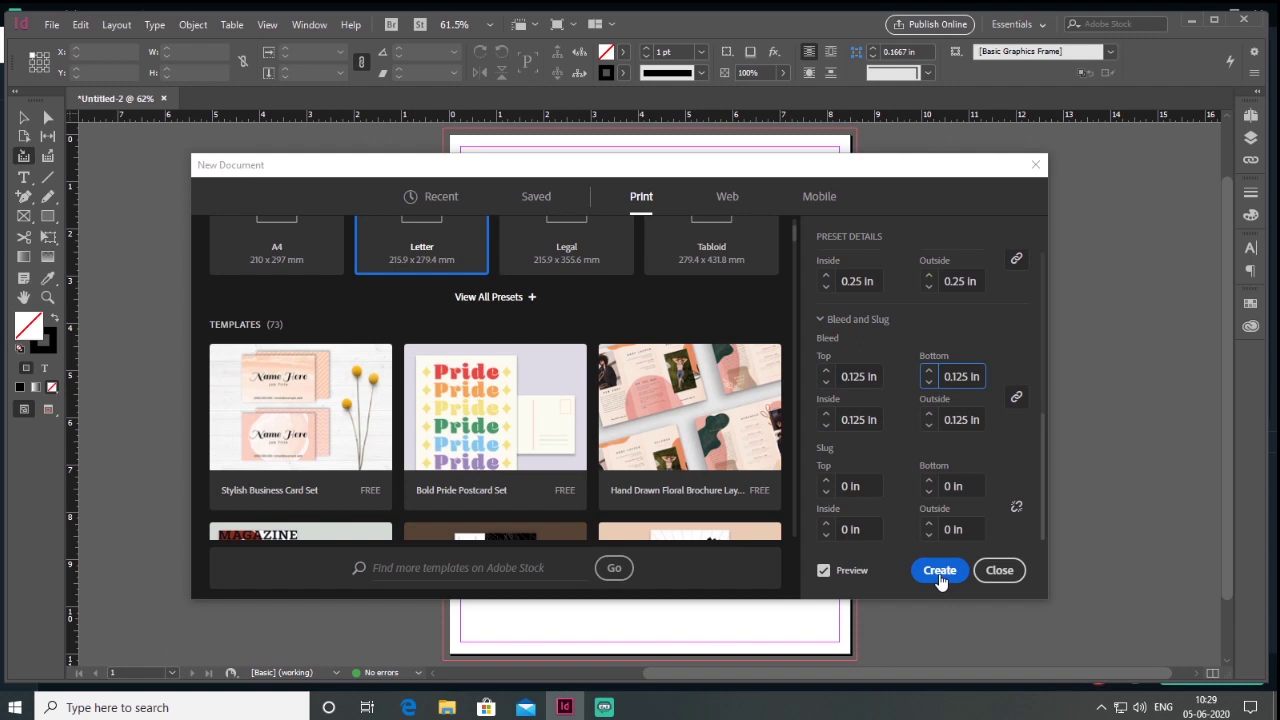
{"action": "left_click", "coordinate": [940, 571]}
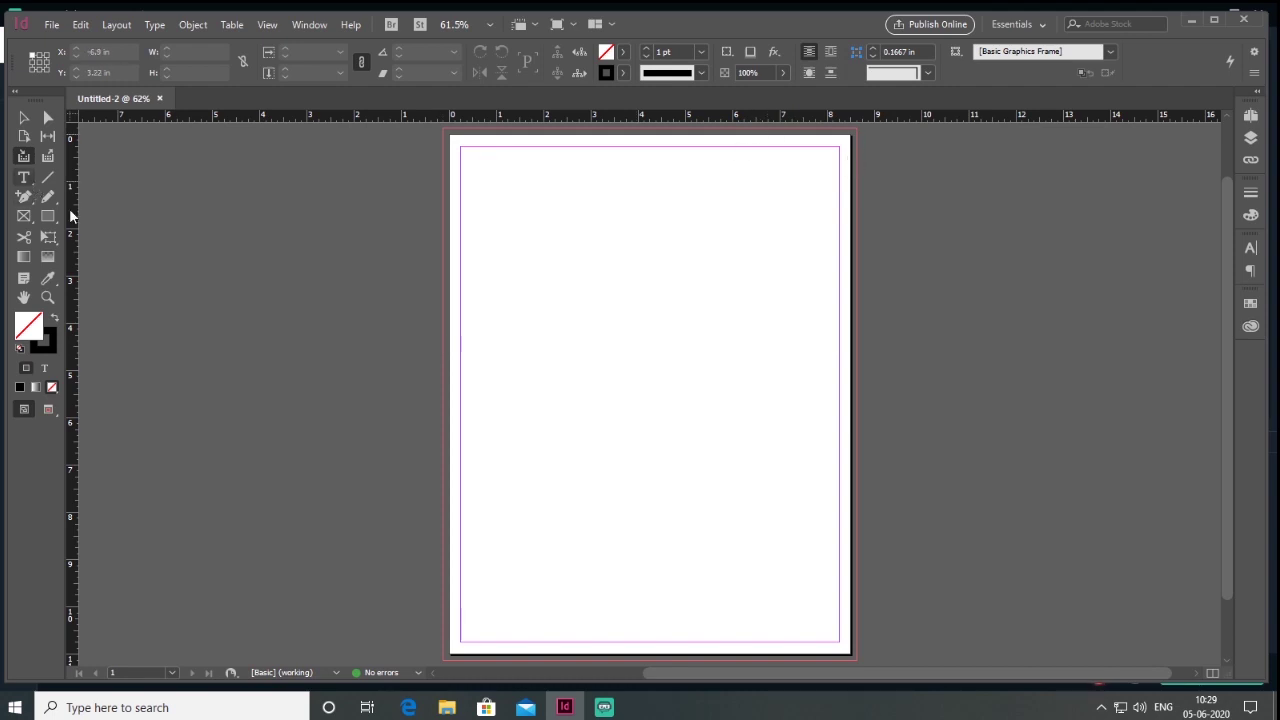
Draw a picture frame about 8.75 by 6.69 in from the page's upper bleed corner and raise its lower-left point to about Y 5.14 in
{"action": "left_click", "coordinate": [24, 217]}
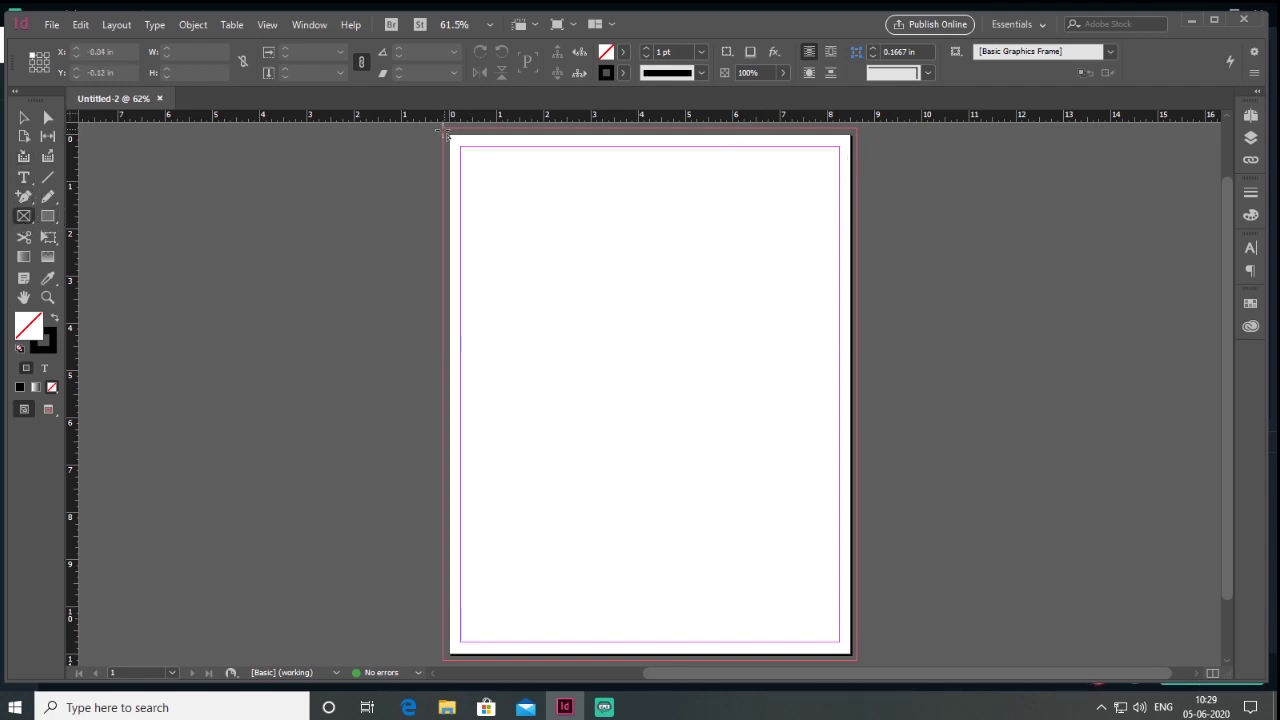
{"action": "left_click_drag", "start_coordinate": [734, 330], "coordinate": [857, 445]}
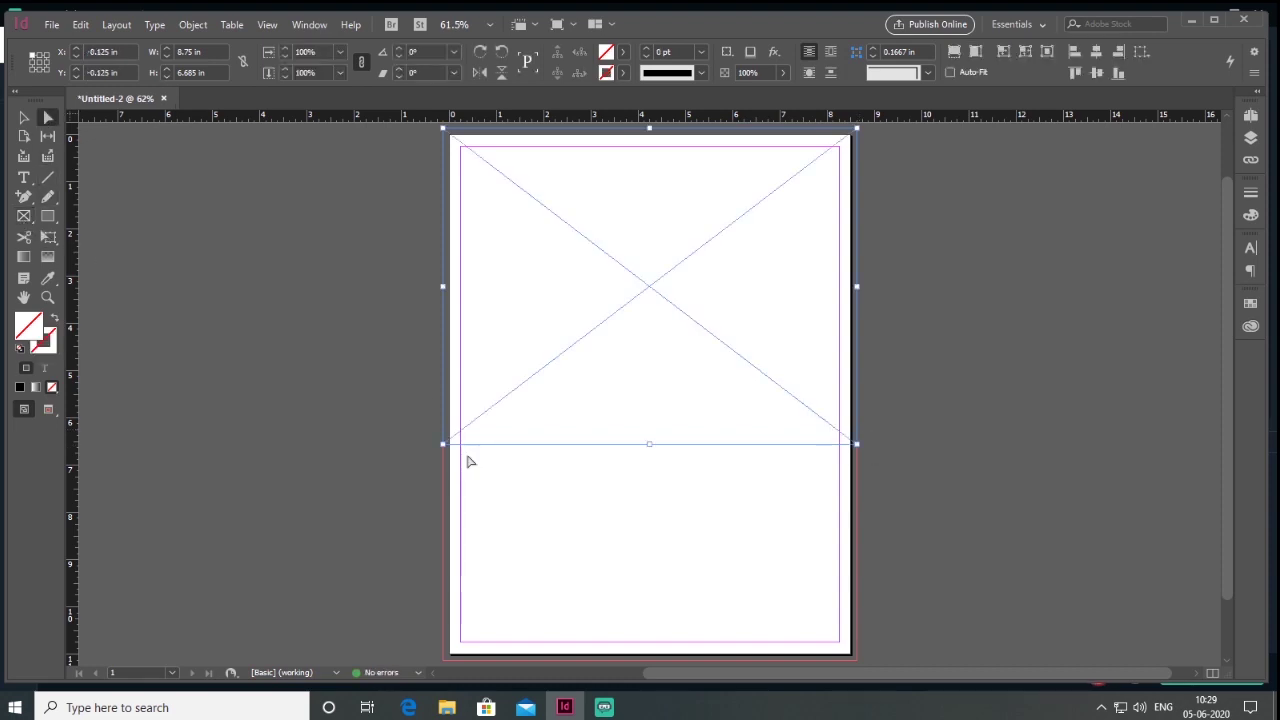
{"action": "left_click", "coordinate": [48, 118]}
{"action": "left_click_drag", "start_coordinate": [418, 462], "coordinate": [444, 379]}
{"action": "left_click", "coordinate": [24, 117]}
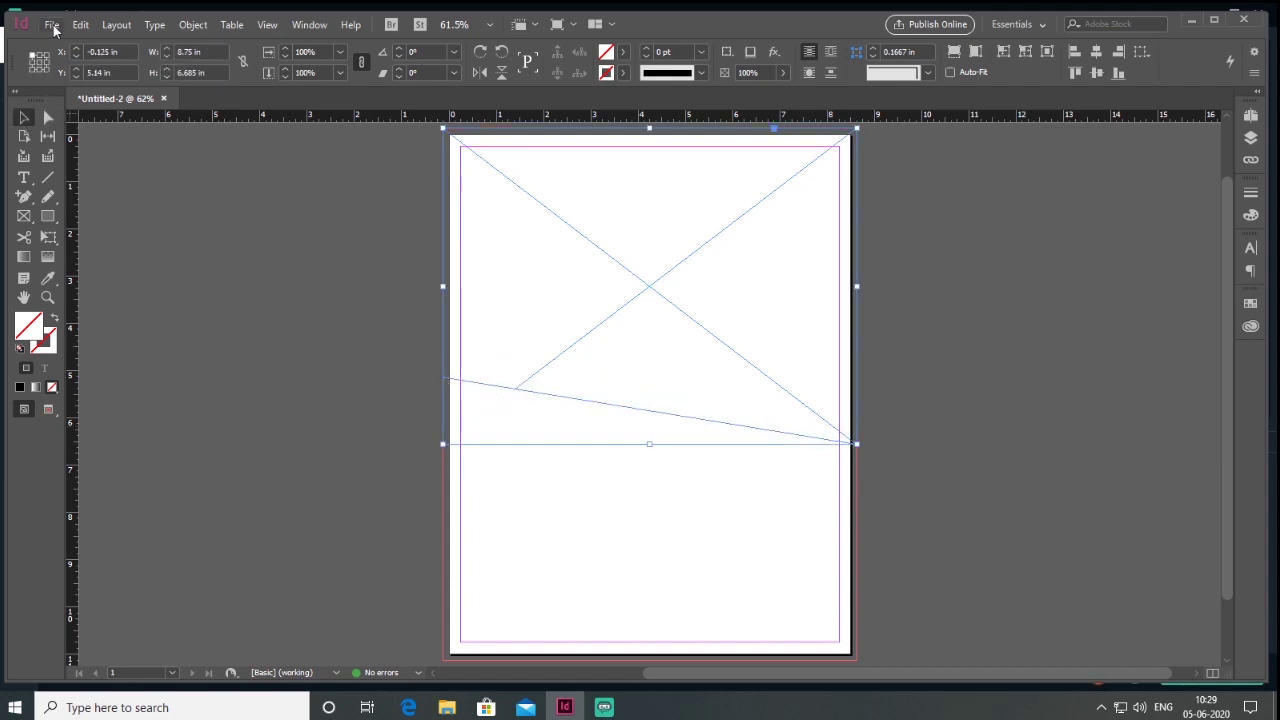
Place the photo of the woman with a laptop in the slanted frame, fill the frame proportionally and crop closer on her
{"action": "left_click", "coordinate": [52, 24]}
{"action": "left_click", "coordinate": [115, 248]}
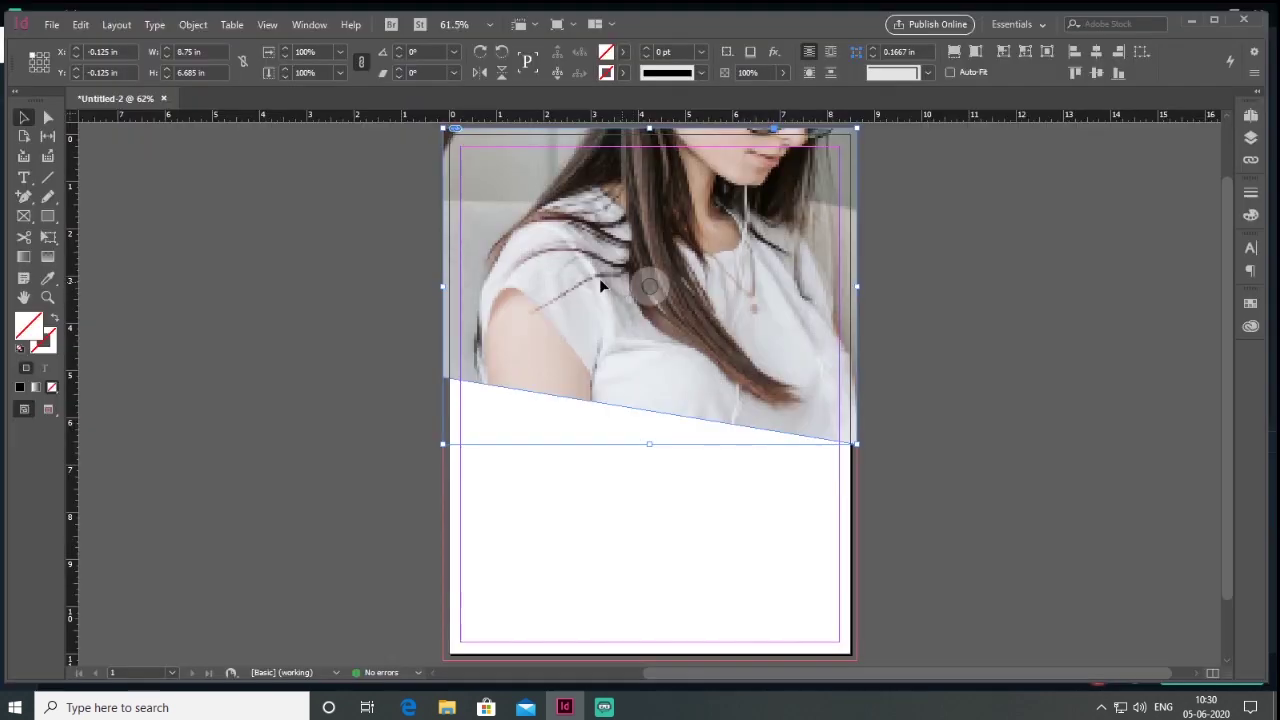
{"action": "left_click_drag", "start_coordinate": [599, 278], "coordinate": [587, 297]}
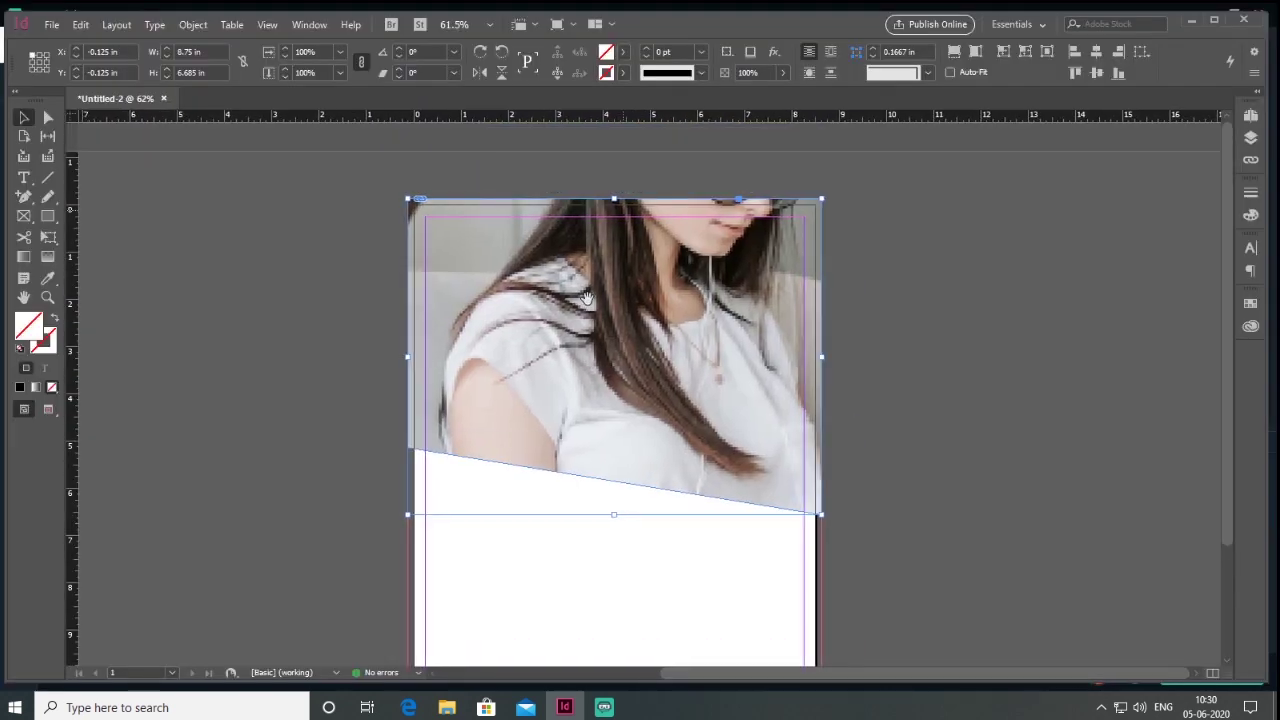
{"action": "right_click", "coordinate": [589, 305]}
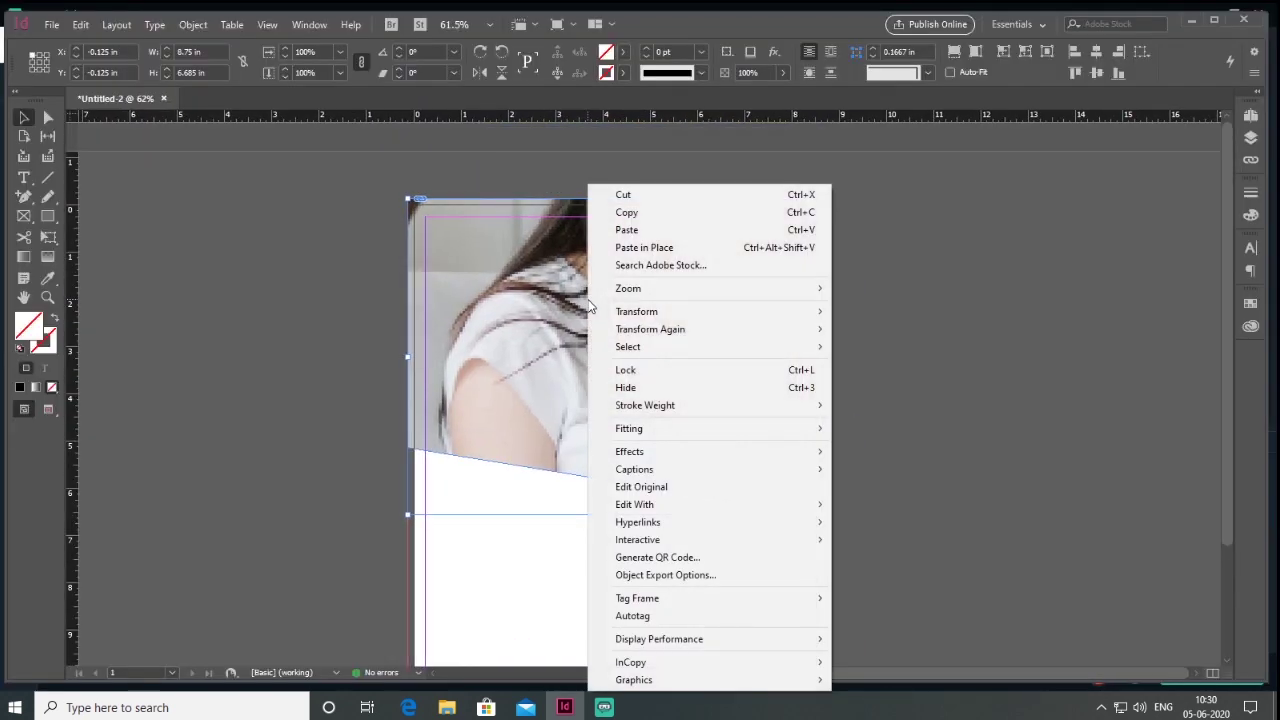
{"action": "mouse_move", "coordinate": [707, 431]}
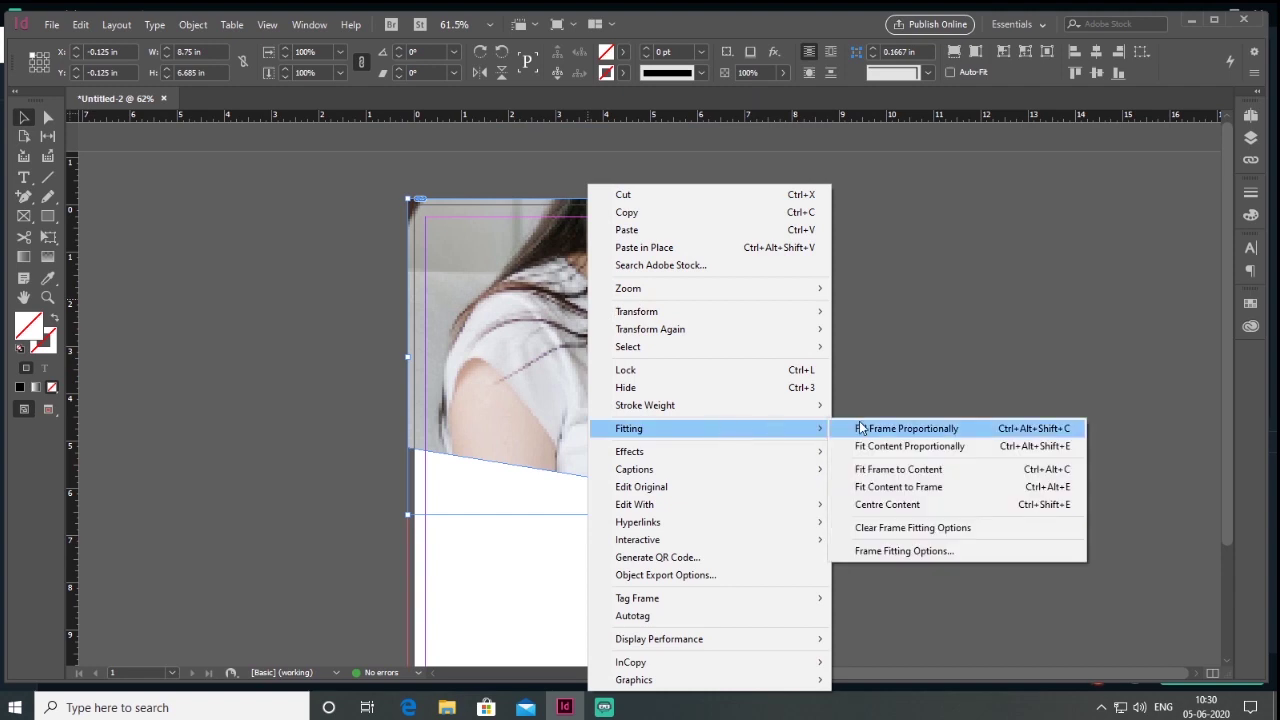
{"action": "left_click", "coordinate": [914, 432]}
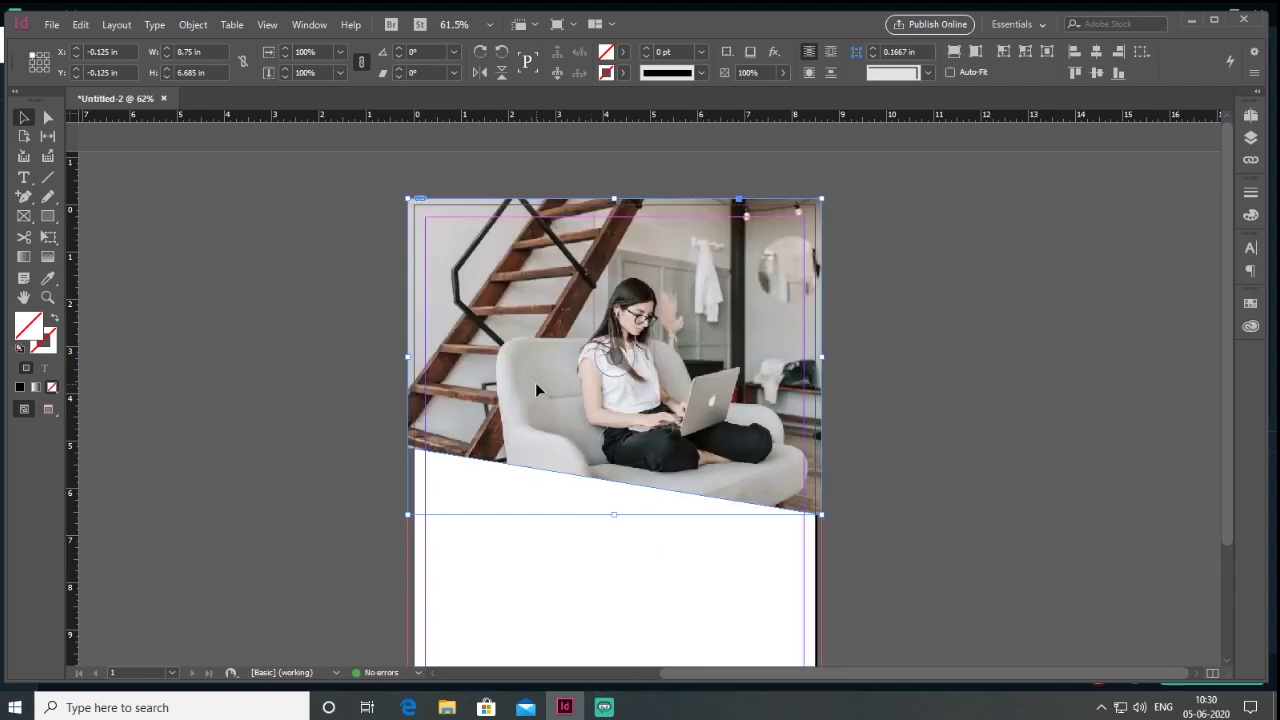
{"action": "left_click", "coordinate": [934, 363]}
{"action": "key", "text": "space"}
{"action": "left_click_drag", "start_coordinate": [883, 360], "coordinate": [880, 360]}
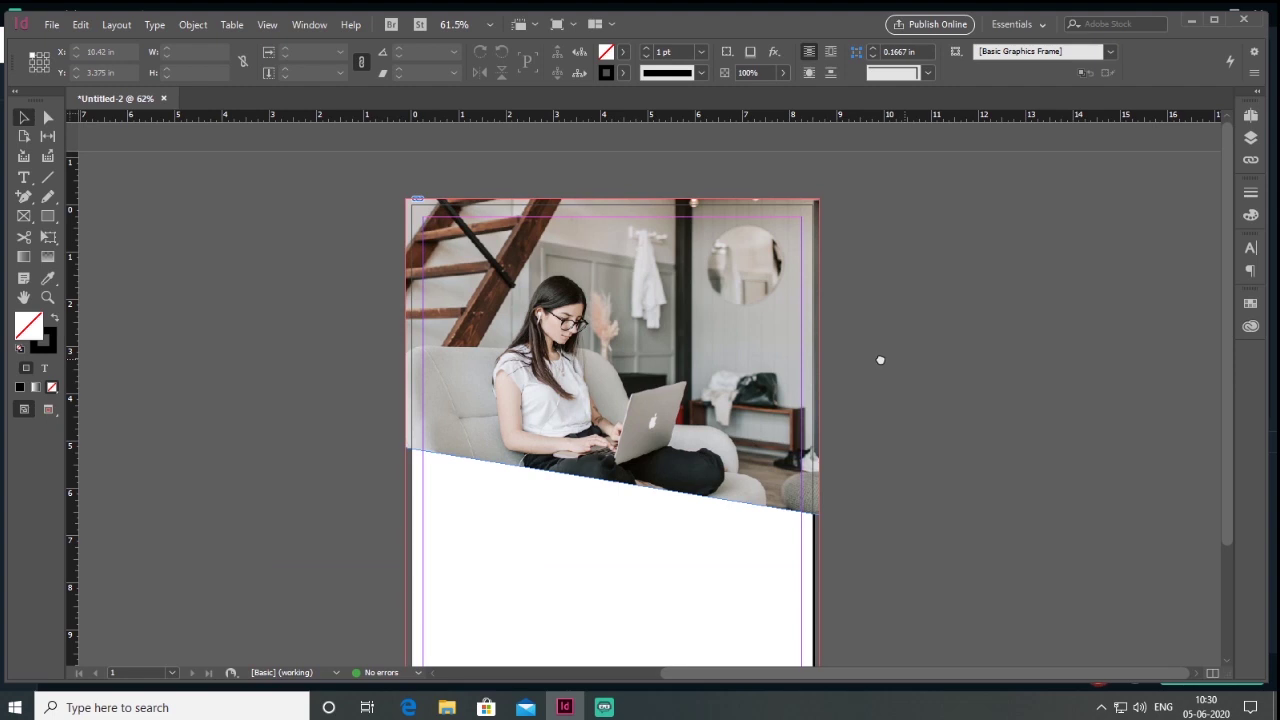
Draw a white-filled rectangle about 2.47 by 2.97 in from the top bleed edge at the page's left margin and raise its lower-left corner
{"action": "left_click", "coordinate": [47, 216]}
{"action": "left_click_drag", "start_coordinate": [428, 198], "coordinate": [540, 338]}
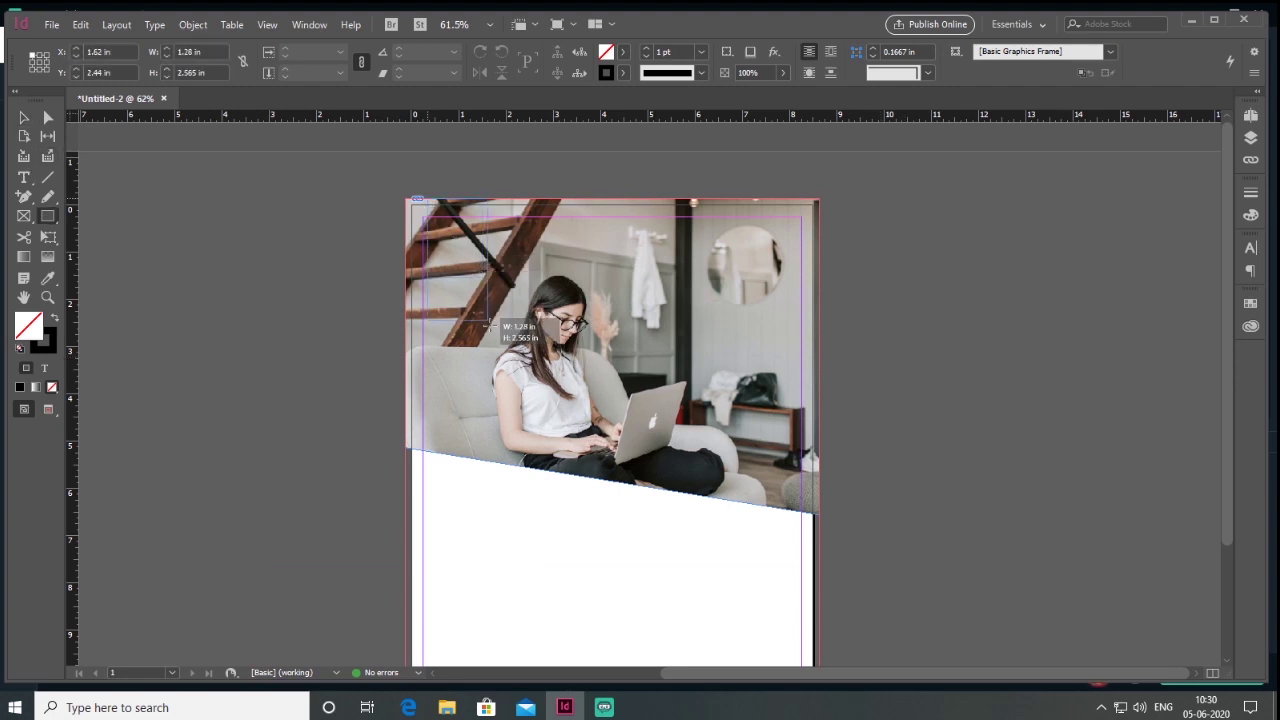
{"action": "double_click", "coordinate": [22, 328]}
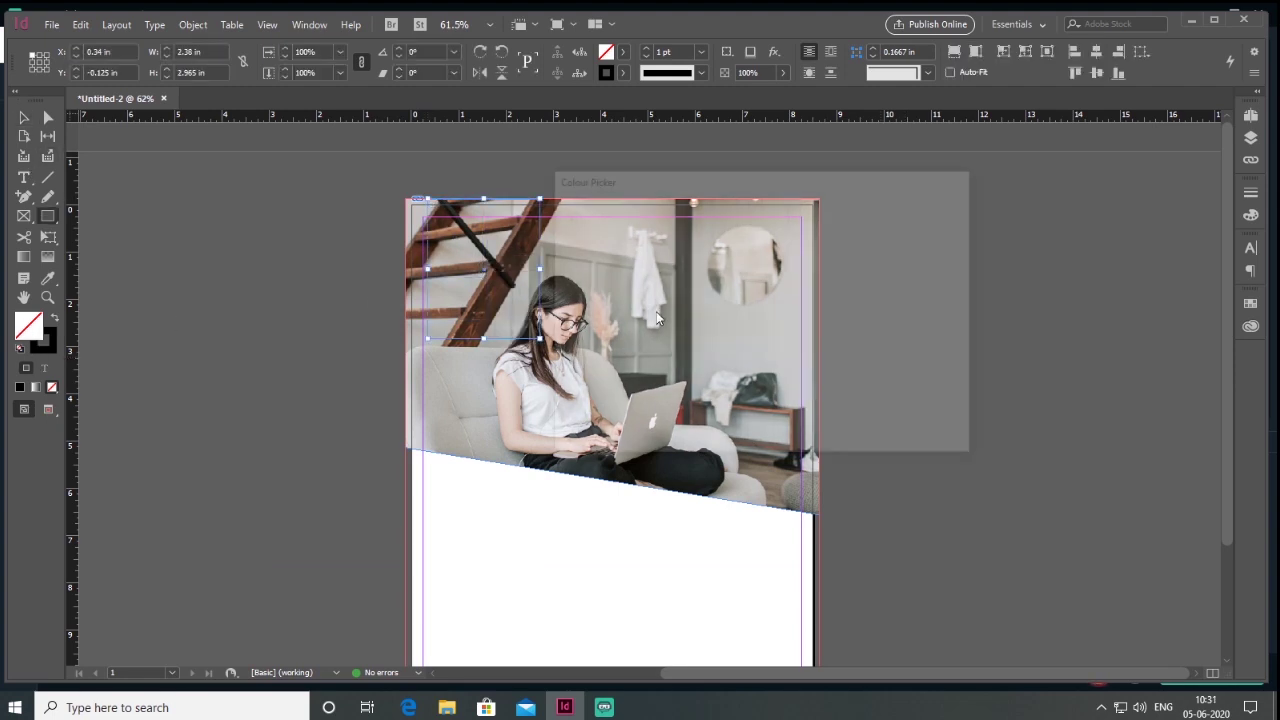
{"action": "left_click_drag", "start_coordinate": [428, 268], "coordinate": [423, 268]}
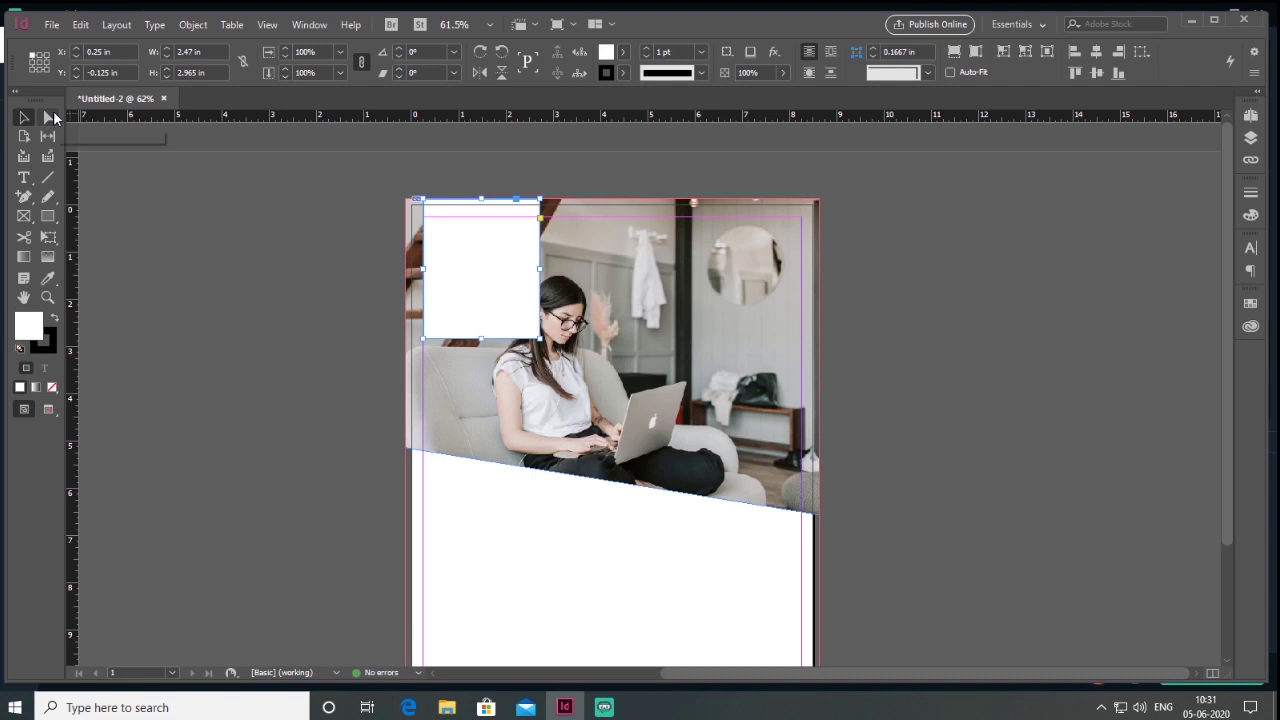
{"action": "left_click", "coordinate": [47, 118]}
{"action": "left_click_drag", "start_coordinate": [423, 338], "coordinate": [429, 308]}
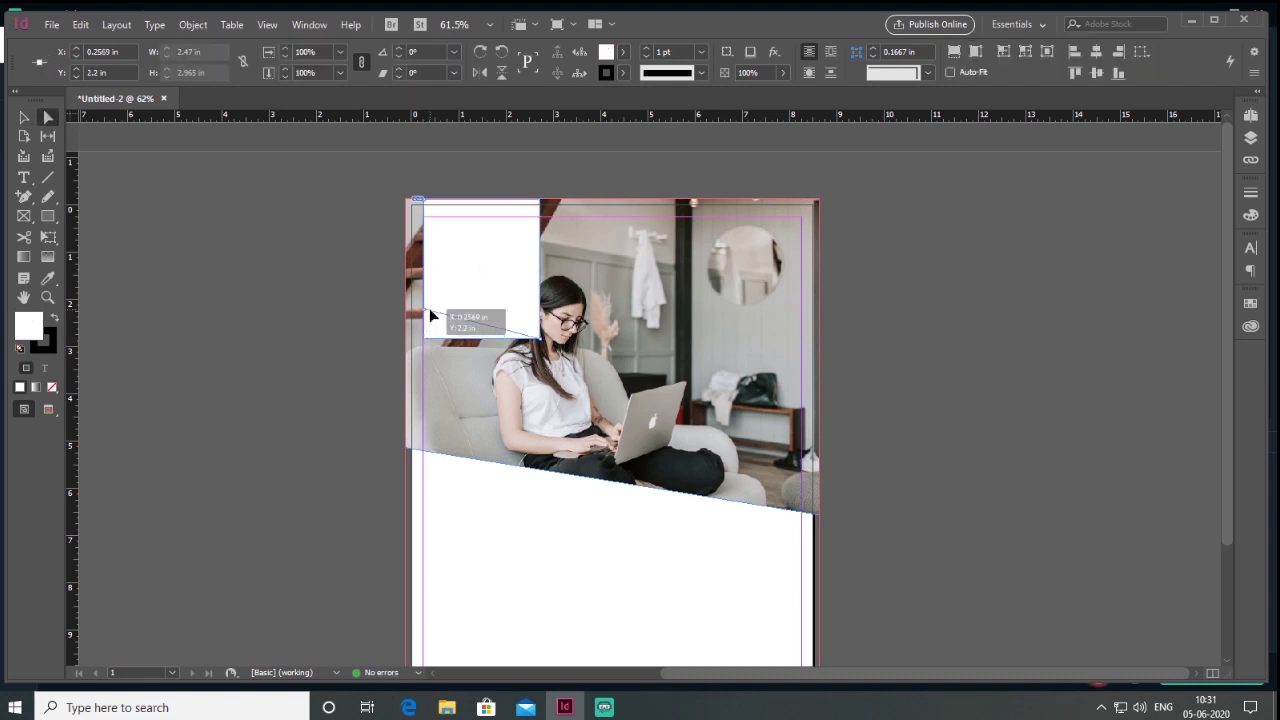
Draw a frame about 1.64 in square on the white shape, place the DigiVidya logo in it and fill the frame proportionally
{"action": "left_click", "coordinate": [25, 217]}
{"action": "left_click_drag", "start_coordinate": [438, 225], "coordinate": [525, 308]}
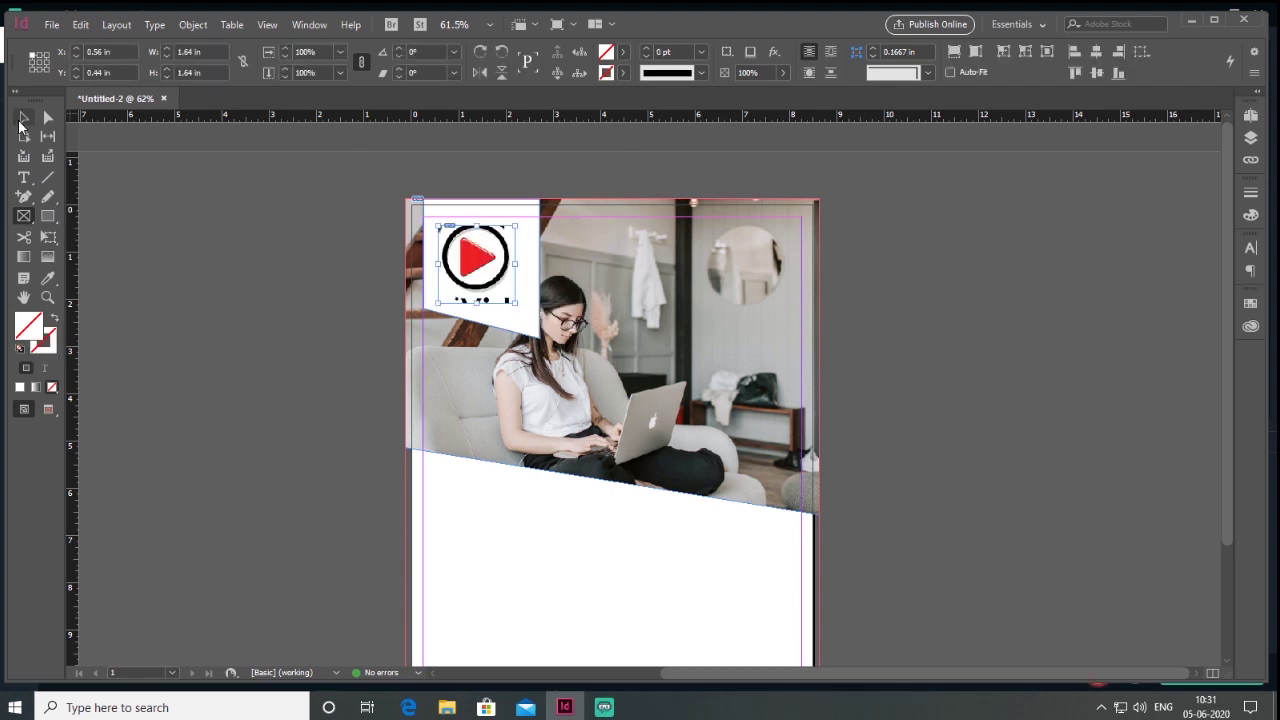
{"action": "left_click", "coordinate": [23, 118]}
{"action": "right_click", "coordinate": [491, 257]}
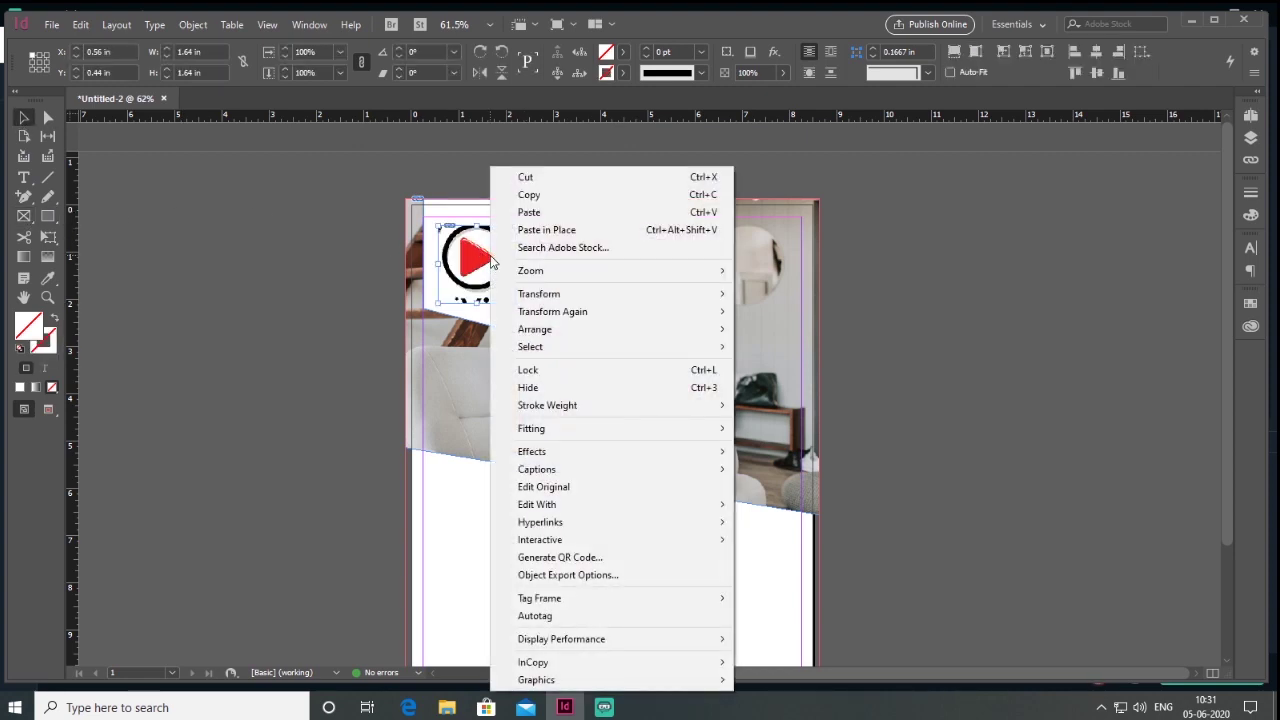
{"action": "mouse_move", "coordinate": [589, 427]}
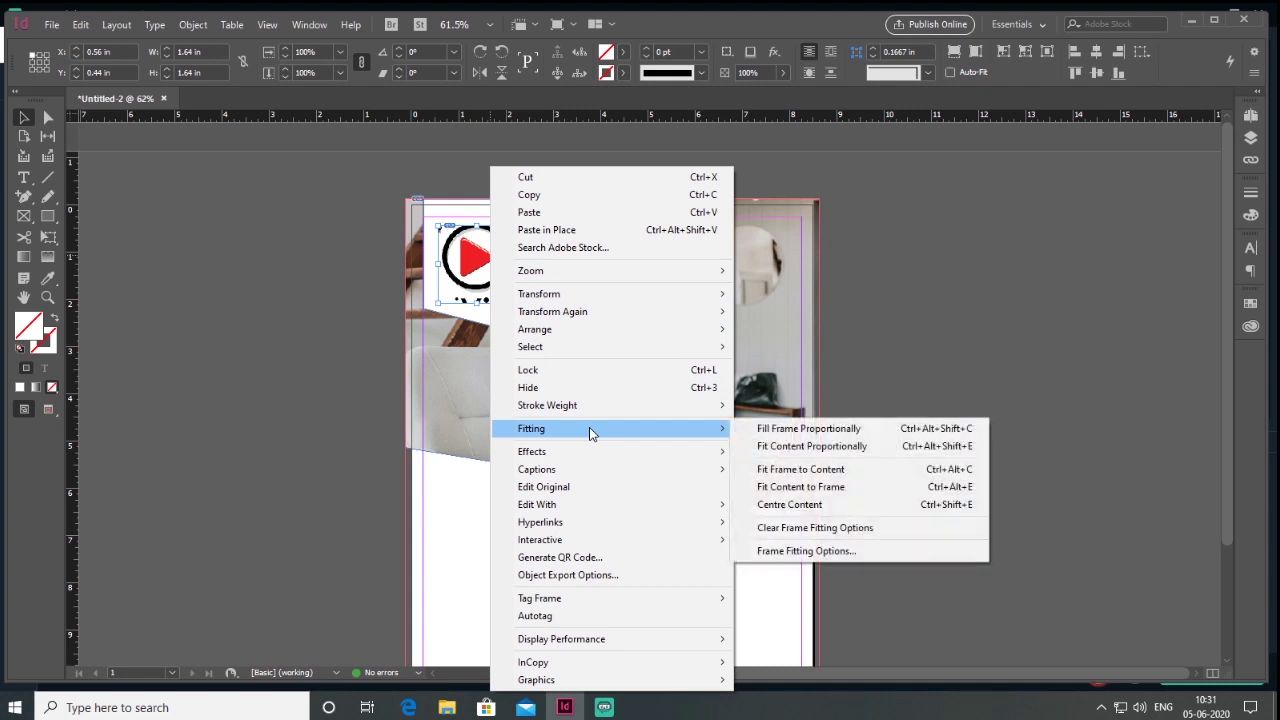
{"action": "left_click", "coordinate": [812, 428]}
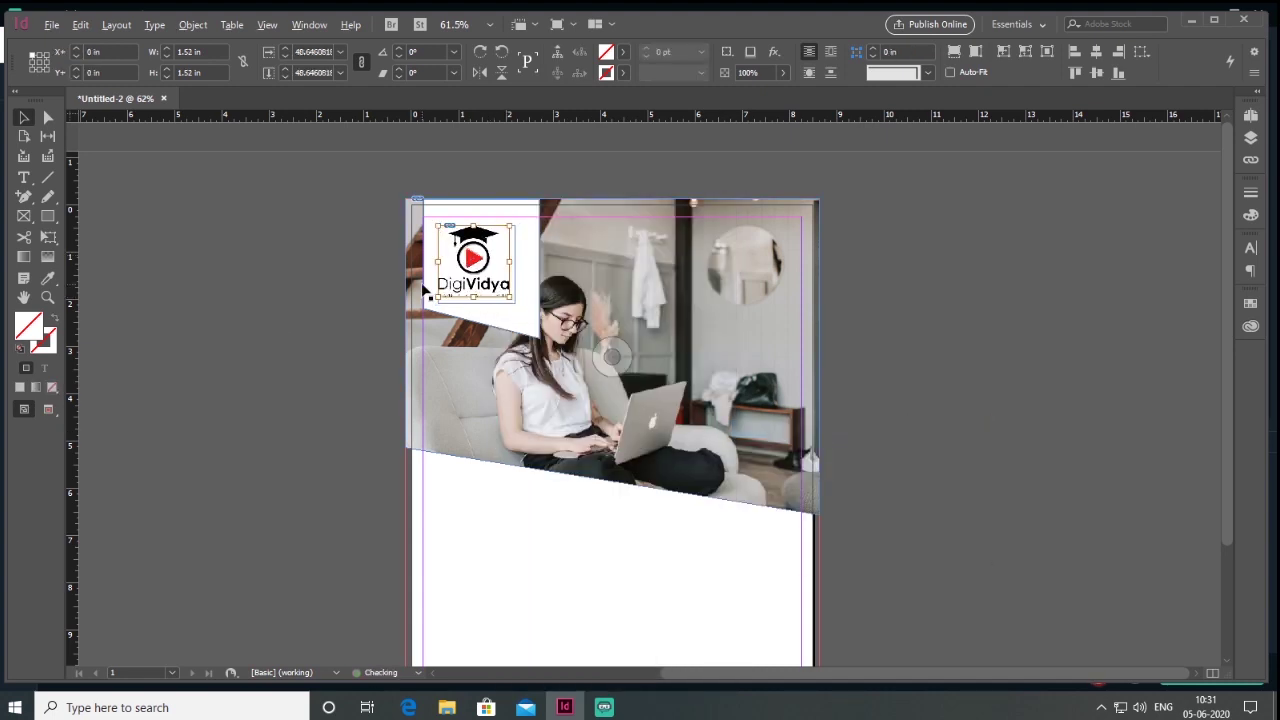
{"action": "scroll", "coordinate": [423, 277], "scroll_direction": "up", "scroll_amount": 4}
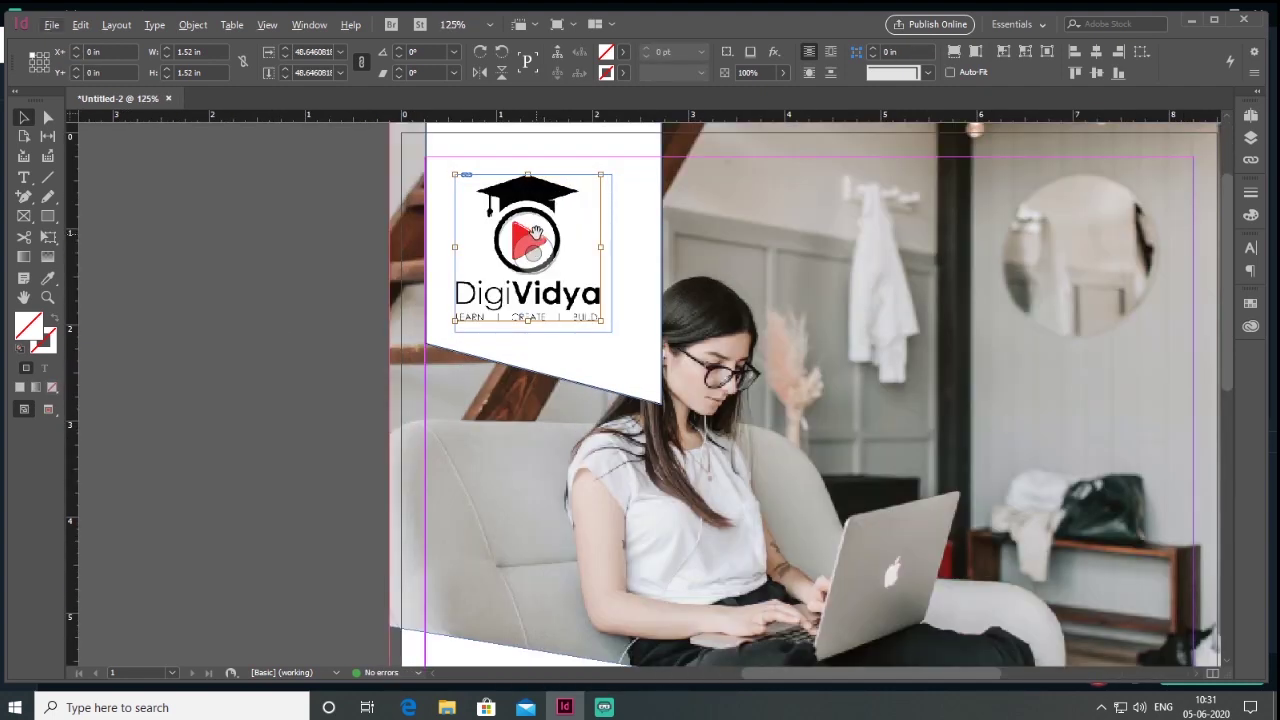
Draw a rectangle about 3.35 by 5.28 in over the photo's right part, ending at the margin, with black fill, no stroke and 70% opacity
{"action": "scroll", "coordinate": [533, 248], "scroll_direction": "down", "scroll_amount": 4}
{"action": "left_click", "coordinate": [46, 217]}
{"action": "left_click_drag", "start_coordinate": [751, 190], "coordinate": [880, 393]}
{"action": "left_click", "coordinate": [23, 118]}
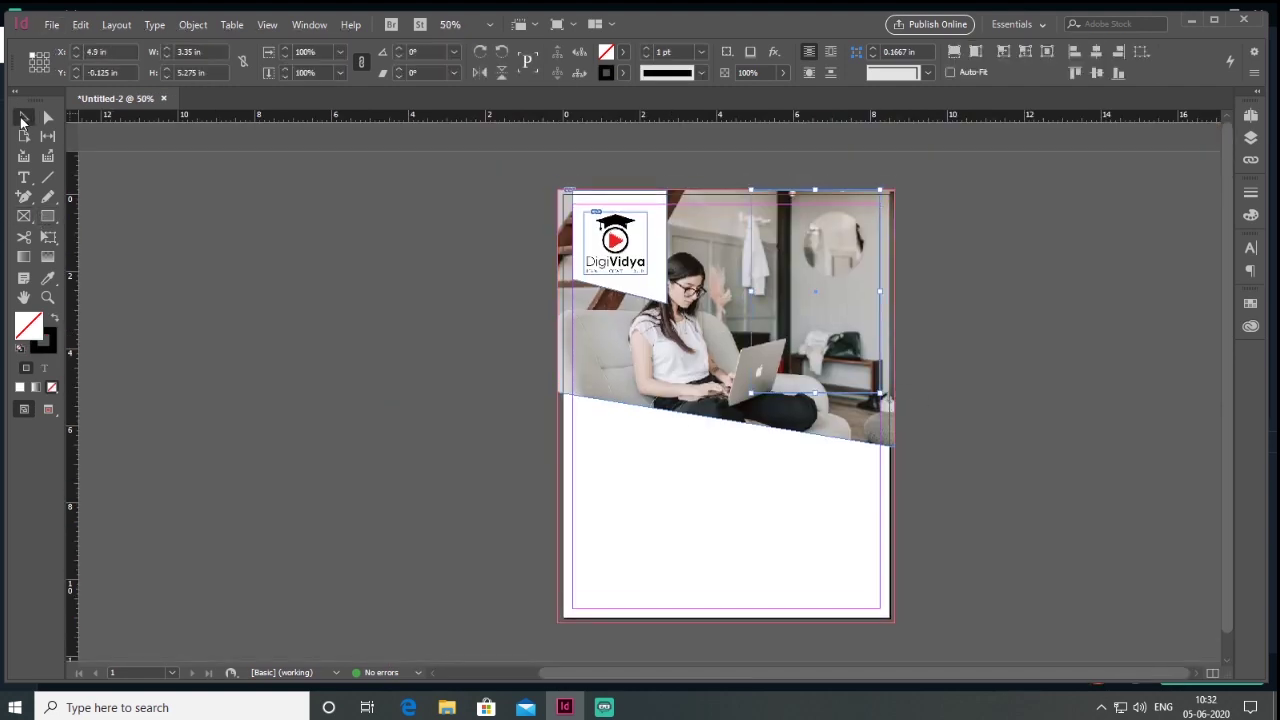
{"action": "left_click", "coordinate": [54, 318]}
{"action": "type", "text": "70"}
{"action": "key", "text": "Return"}
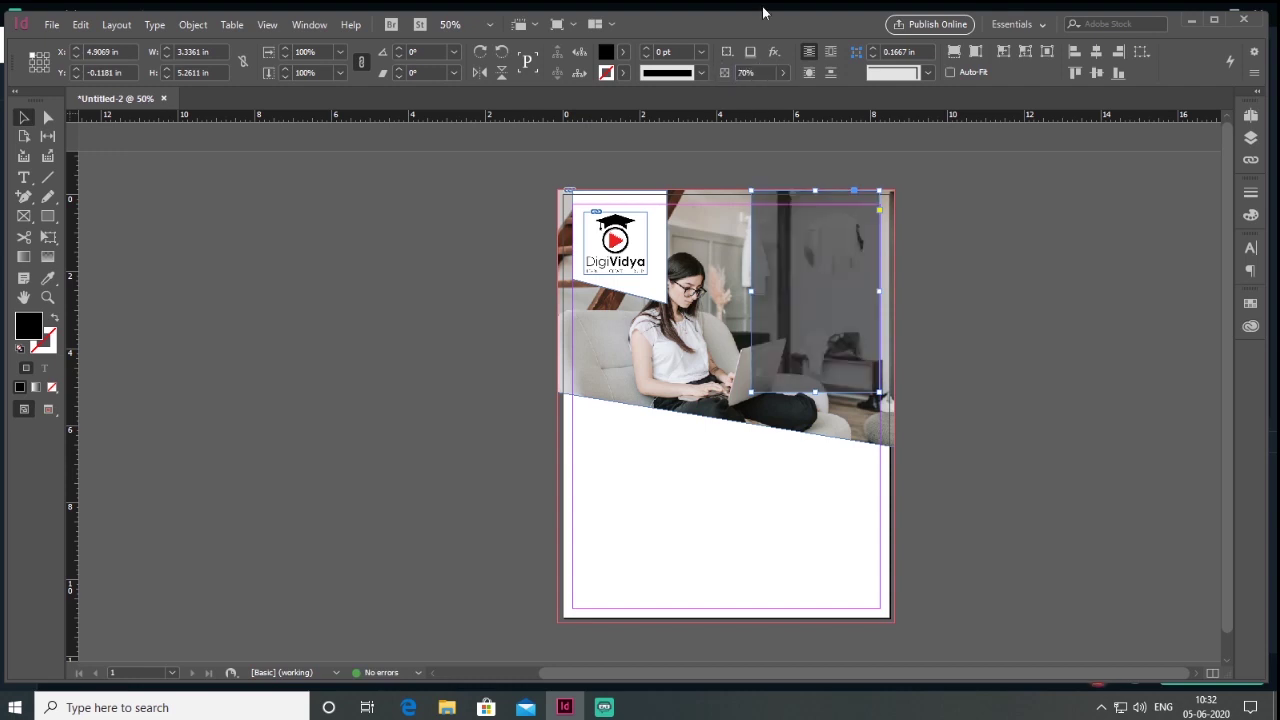
Slant the bottom edge of the dark overlay by raising its lower-left corner point
{"action": "left_click", "coordinate": [47, 119]}
{"action": "left_click", "coordinate": [469, 417]}
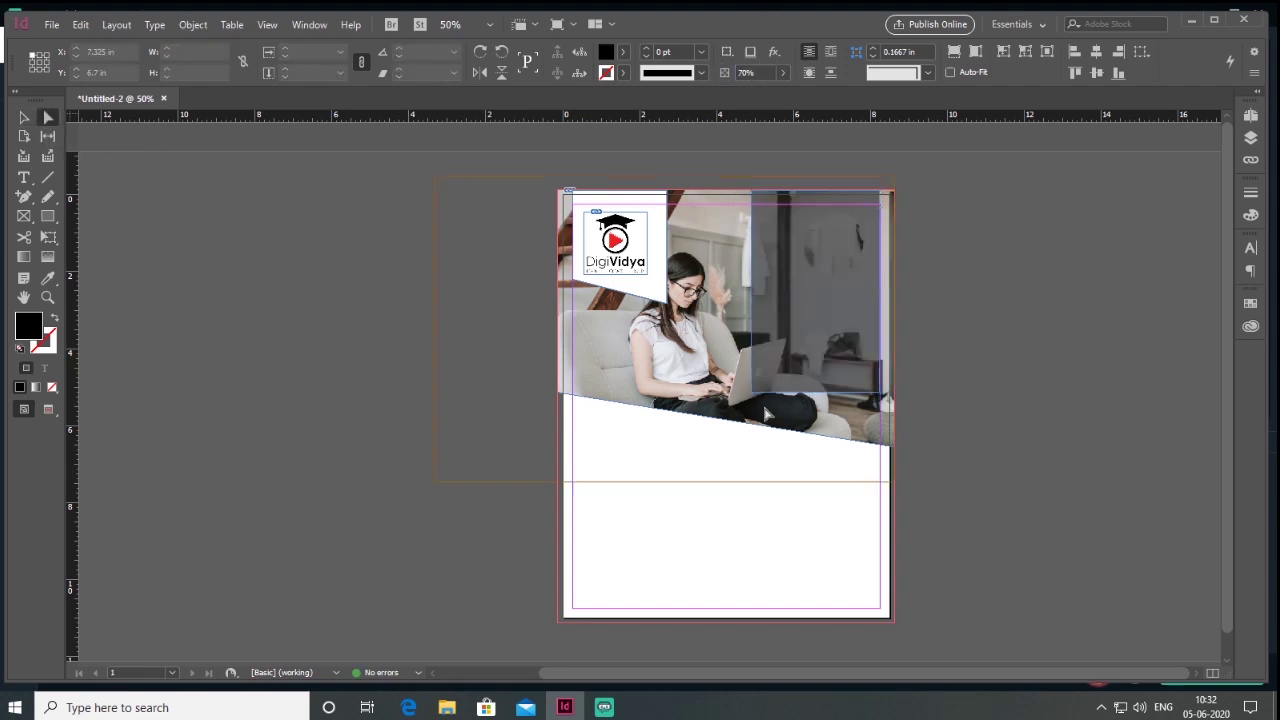
{"action": "left_click", "coordinate": [753, 393]}
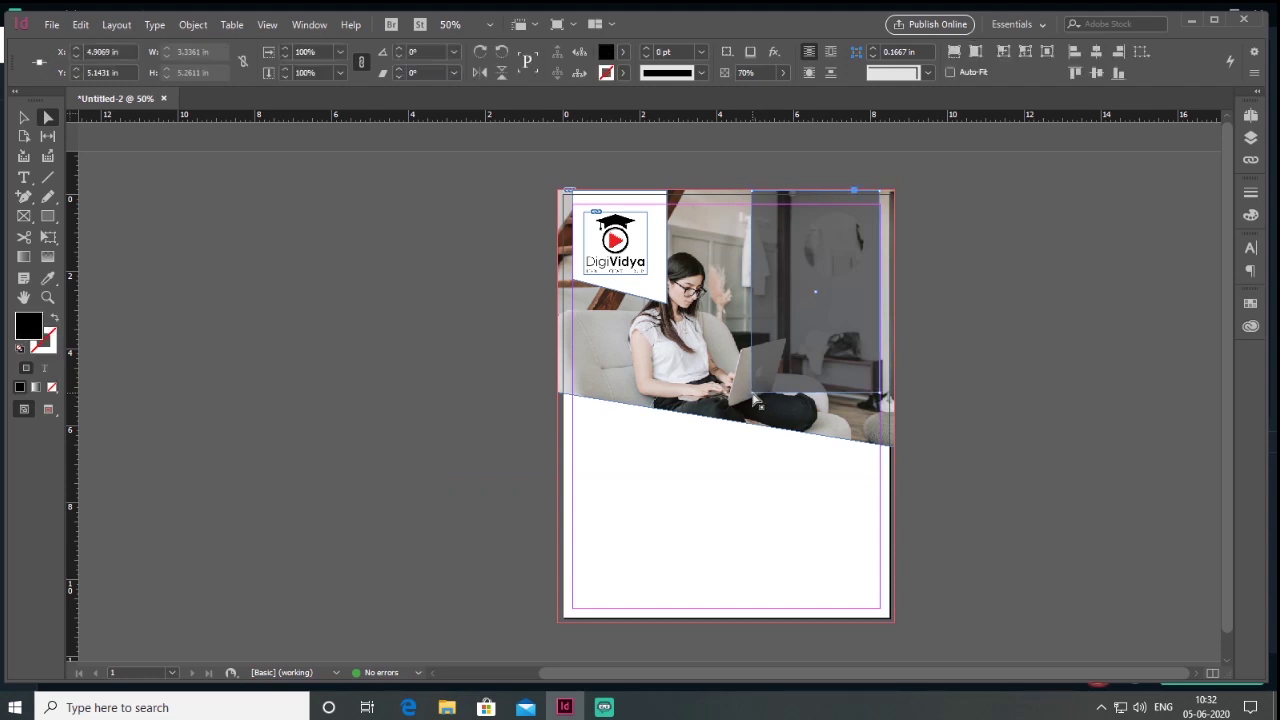
Draw a rectangle about 3.34 by 4.03 in at the base of the dark overlay and fill it red without a stroke
{"action": "left_click_drag", "start_coordinate": [752, 364], "coordinate": [880, 517]}
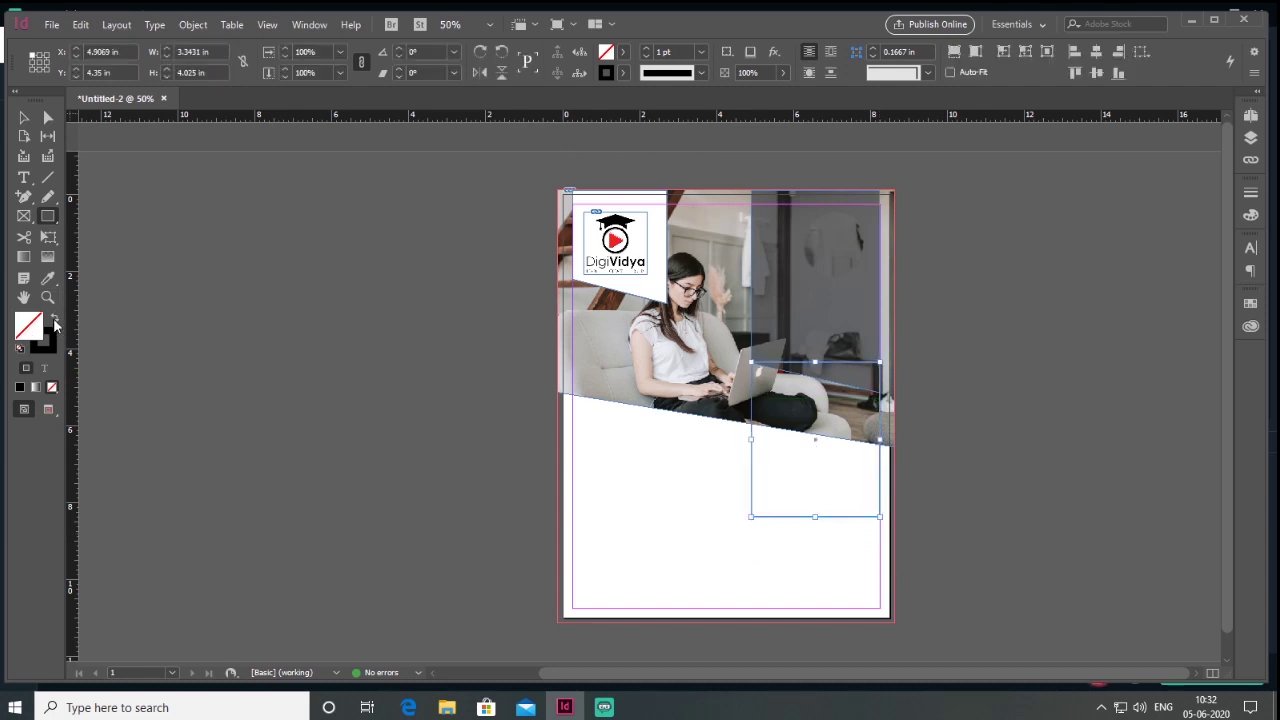
{"action": "left_click", "coordinate": [54, 318]}
{"action": "double_click", "coordinate": [29, 325]}
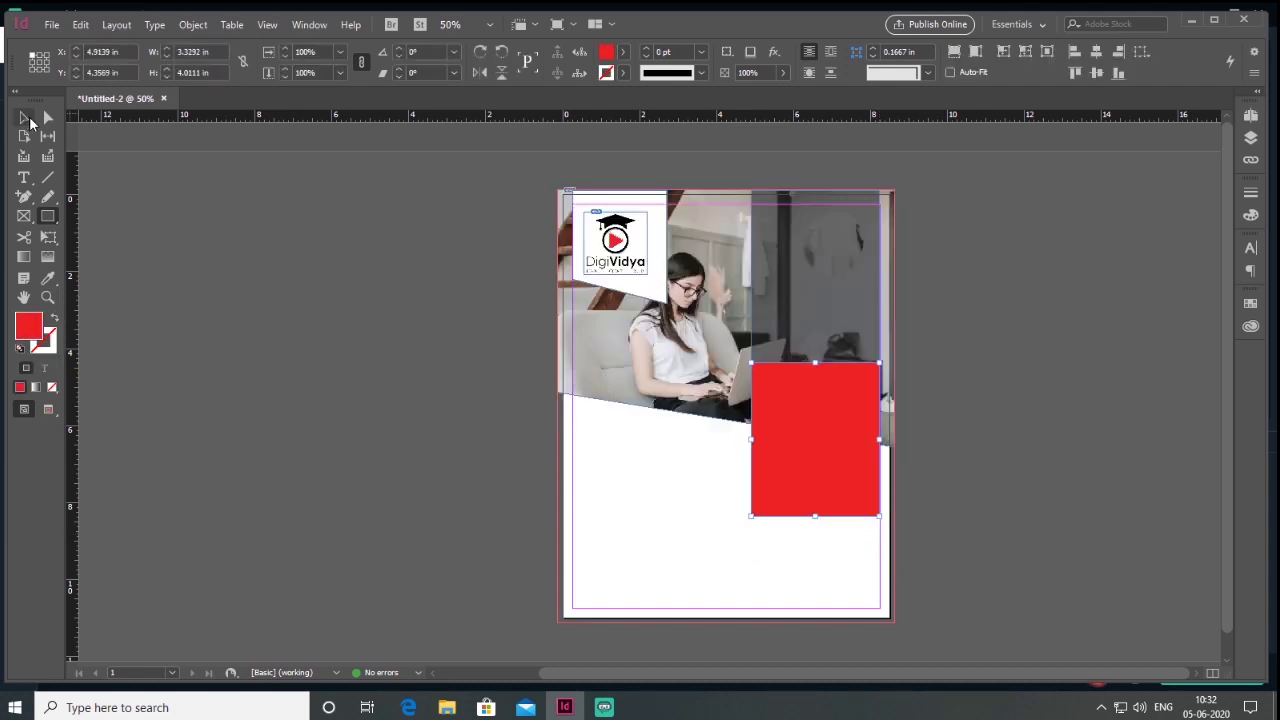
Lower the red rectangle's upper-right corner to about Y 5.14 in so its top edge follows the overlay's slant
{"action": "left_click", "coordinate": [46, 118]}
{"action": "left_click", "coordinate": [45, 118]}
{"action": "scroll", "coordinate": [837, 409], "scroll_direction": "up", "scroll_amount": 2}
{"action": "left_click", "coordinate": [912, 340]}
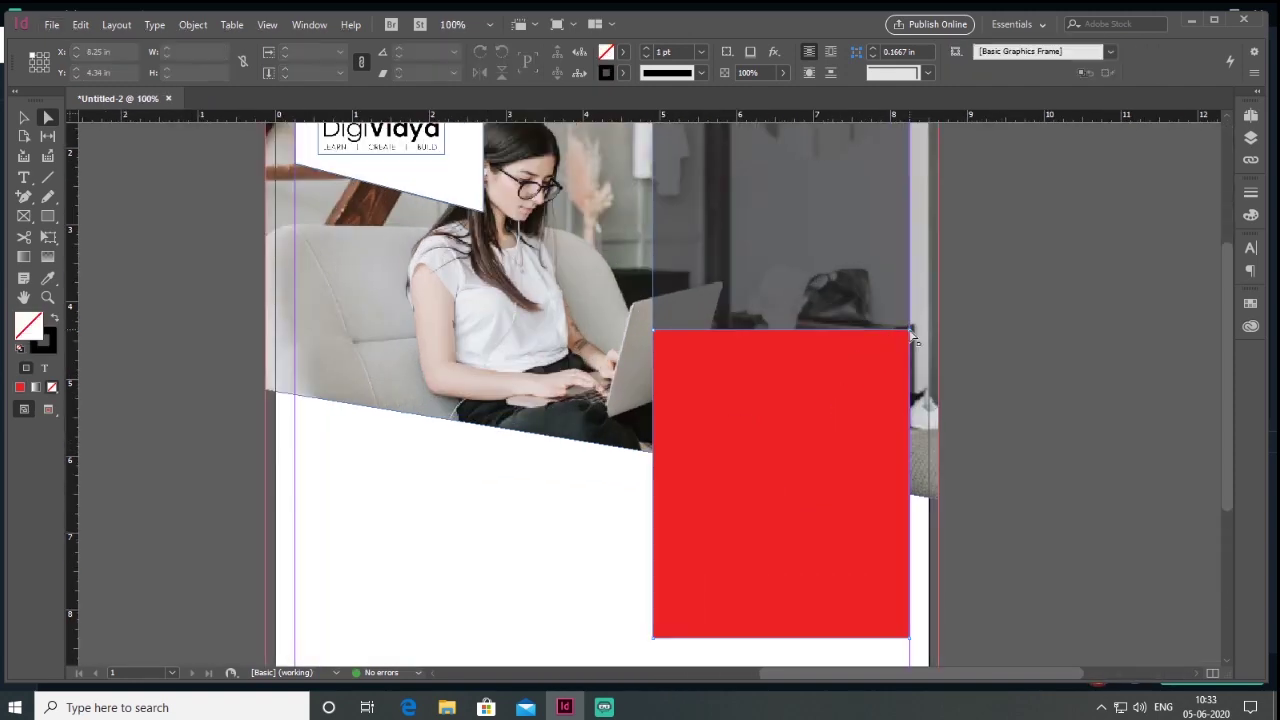
{"action": "left_click_drag", "start_coordinate": [910, 331], "coordinate": [910, 390]}
{"action": "key", "text": "v"}
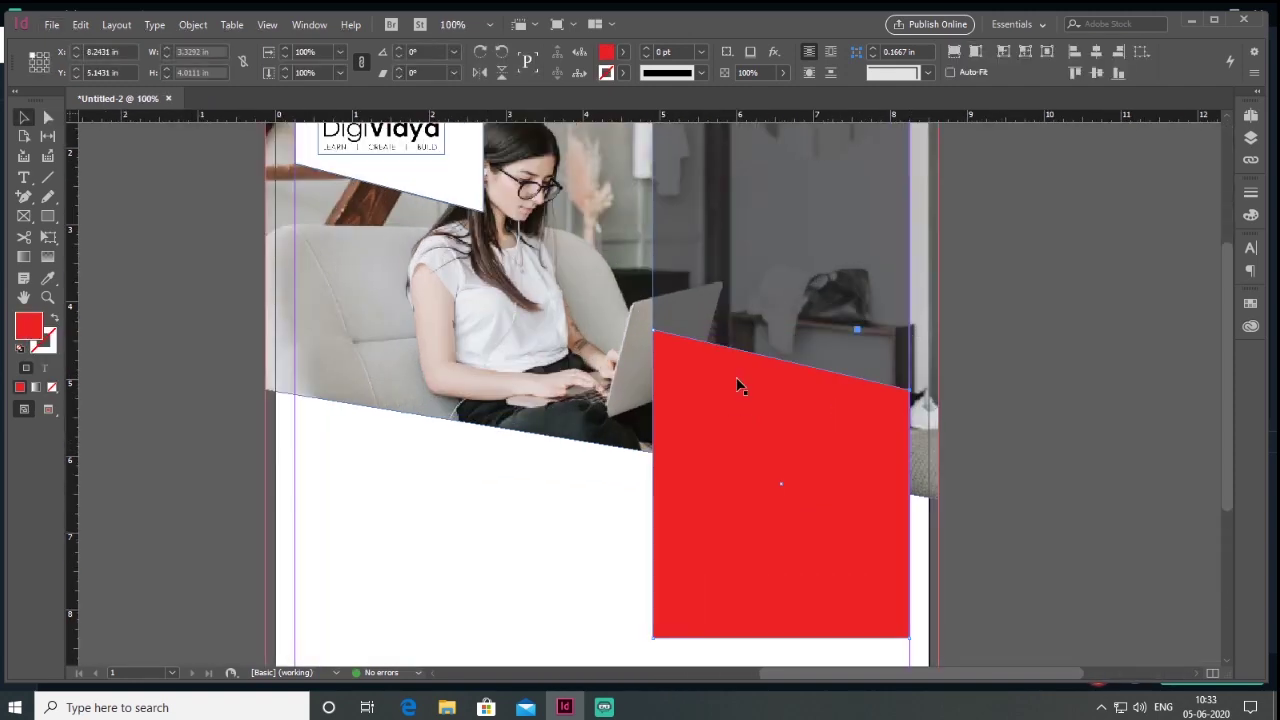
{"action": "left_click", "coordinate": [1055, 378]}
{"action": "scroll", "coordinate": [1052, 378], "scroll_direction": "down", "scroll_amount": 1}
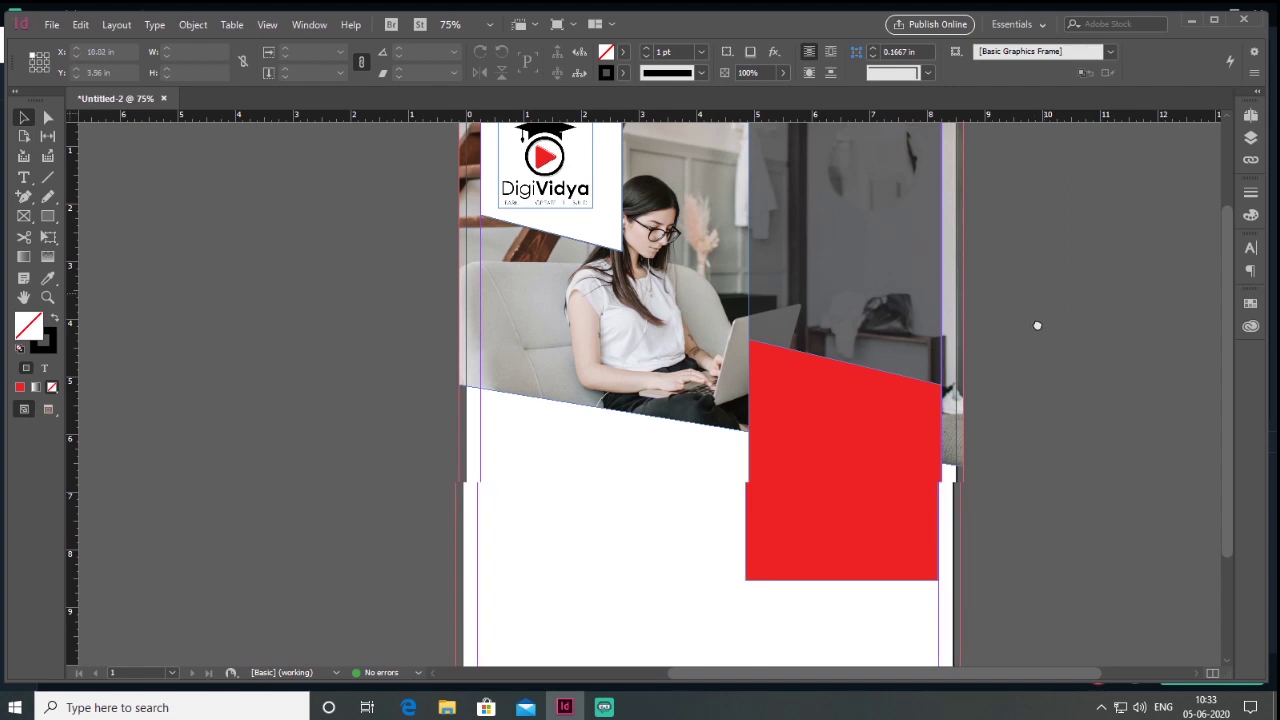
{"action": "scroll", "coordinate": [1039, 317], "scroll_direction": "up", "scroll_amount": 2}
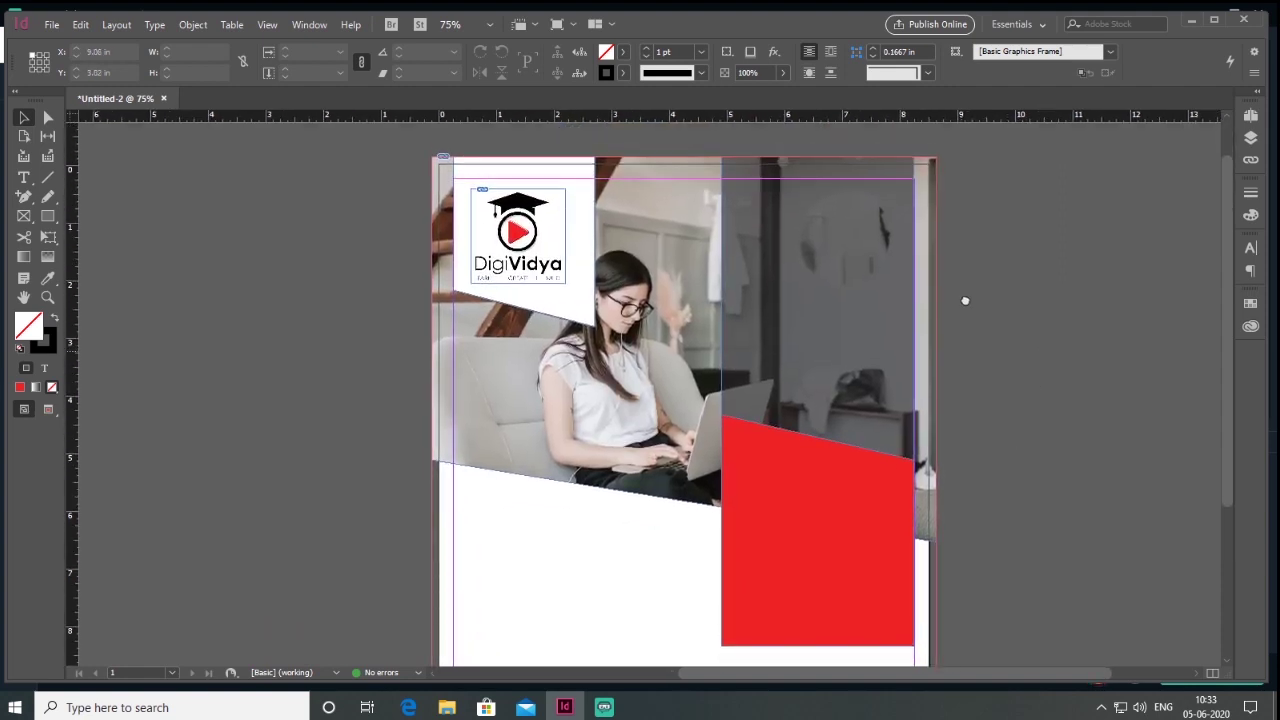
Draw a rectangle about 3.33 by 0.69 in, copy the red block's fill and strokeless style to it, and move it to the page's lower edge
{"action": "scroll", "coordinate": [960, 341], "scroll_direction": "down", "scroll_amount": 4}
{"action": "scroll", "coordinate": [963, 331], "scroll_direction": "down", "scroll_amount": 2}
{"action": "key", "text": "m"}
{"action": "left_click_drag", "start_coordinate": [735, 448], "coordinate": [928, 488]}
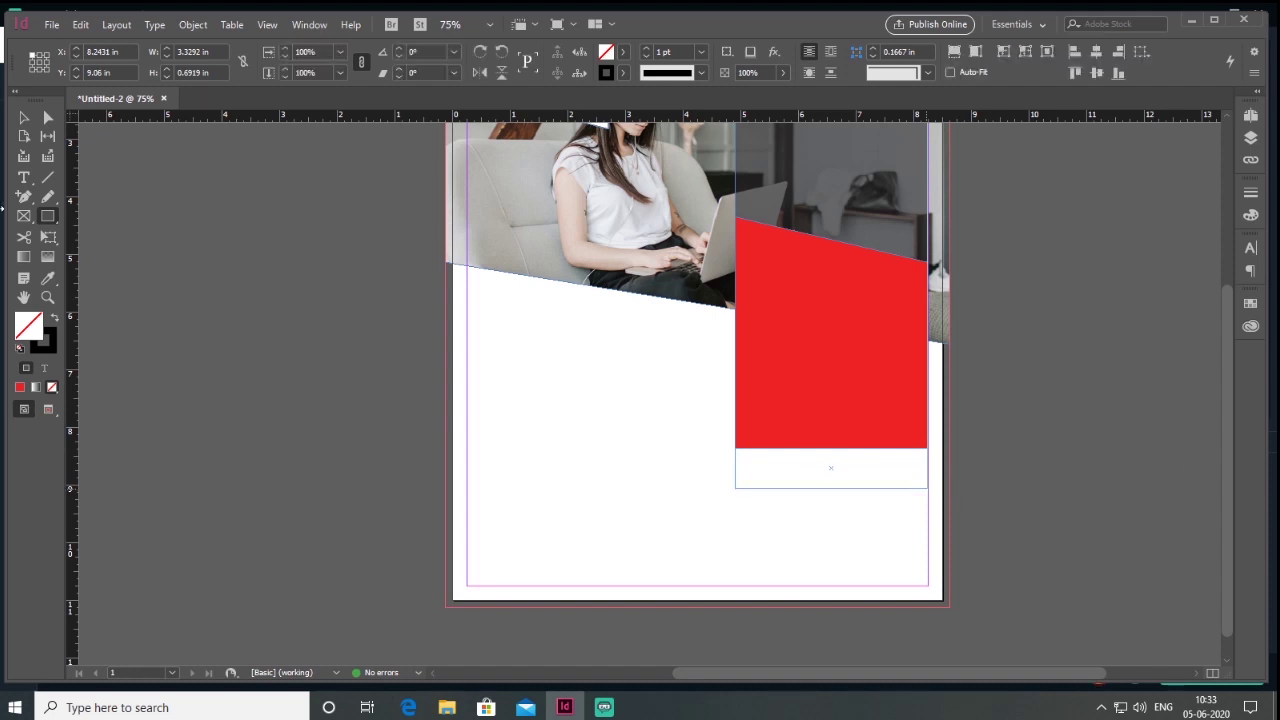
{"action": "key", "text": "v"}
{"action": "left_click", "coordinate": [49, 281]}
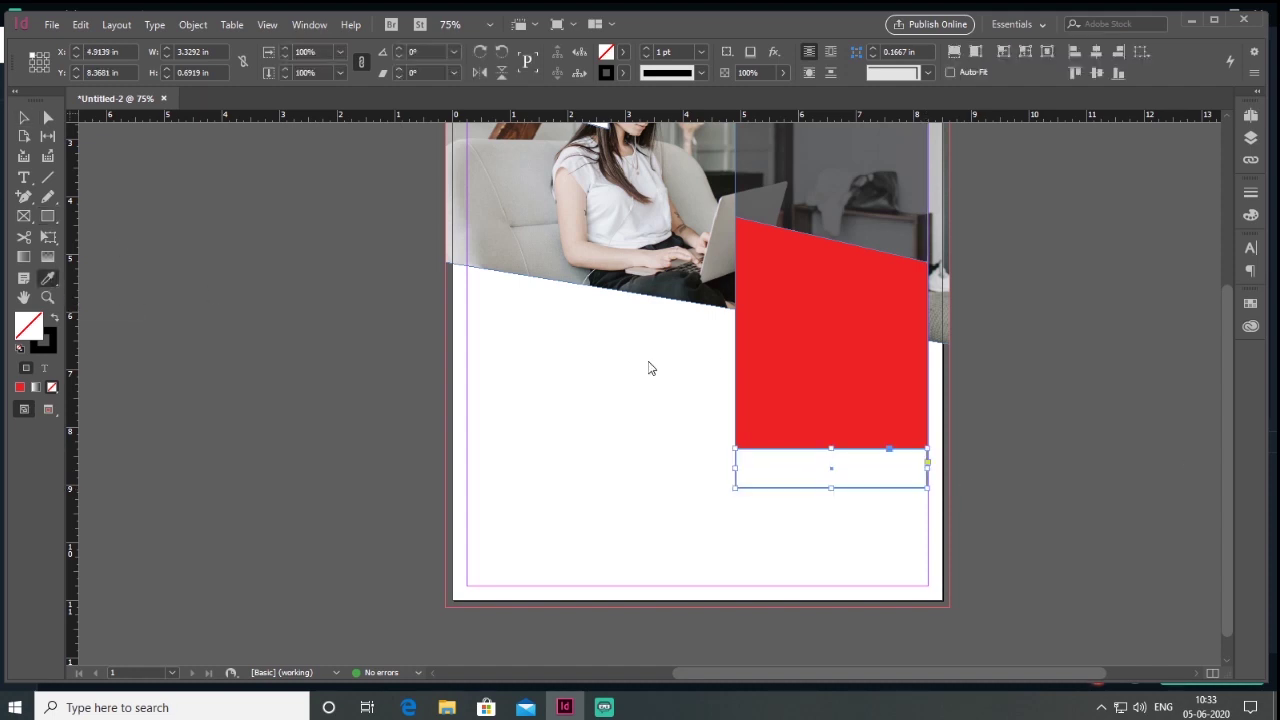
{"action": "left_click", "coordinate": [767, 354]}
{"action": "key", "text": "v"}
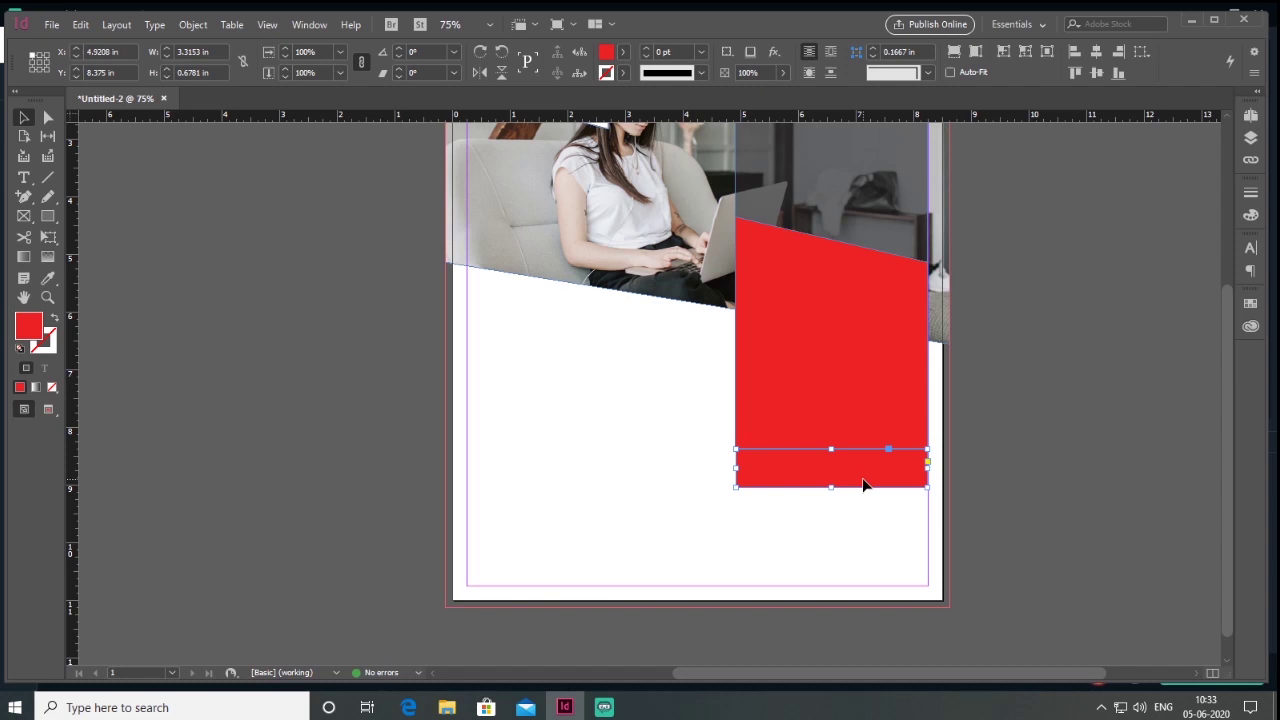
{"action": "left_click_drag", "start_coordinate": [900, 474], "coordinate": [900, 594]}
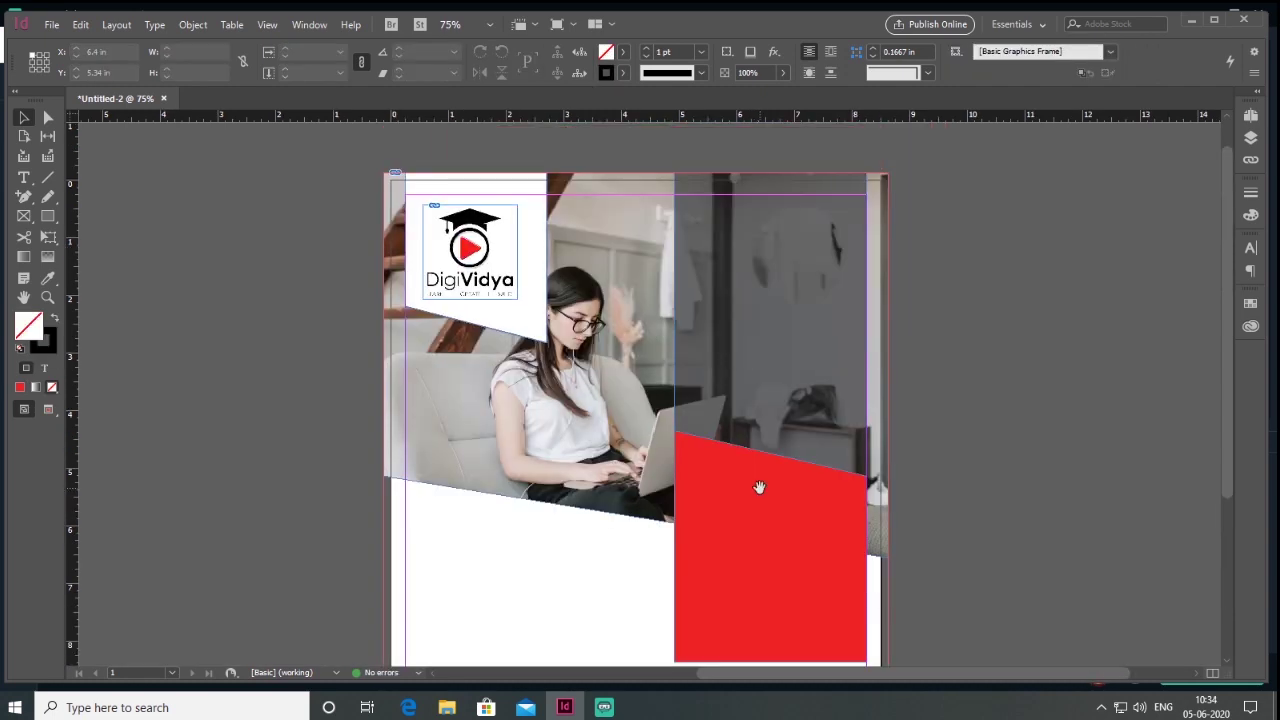
Create a text frame about 2.88 by 2.74 in on the dark overlay and paste the heading LEARN, CREAT, BUILD on three lines
{"action": "left_click", "coordinate": [24, 178]}
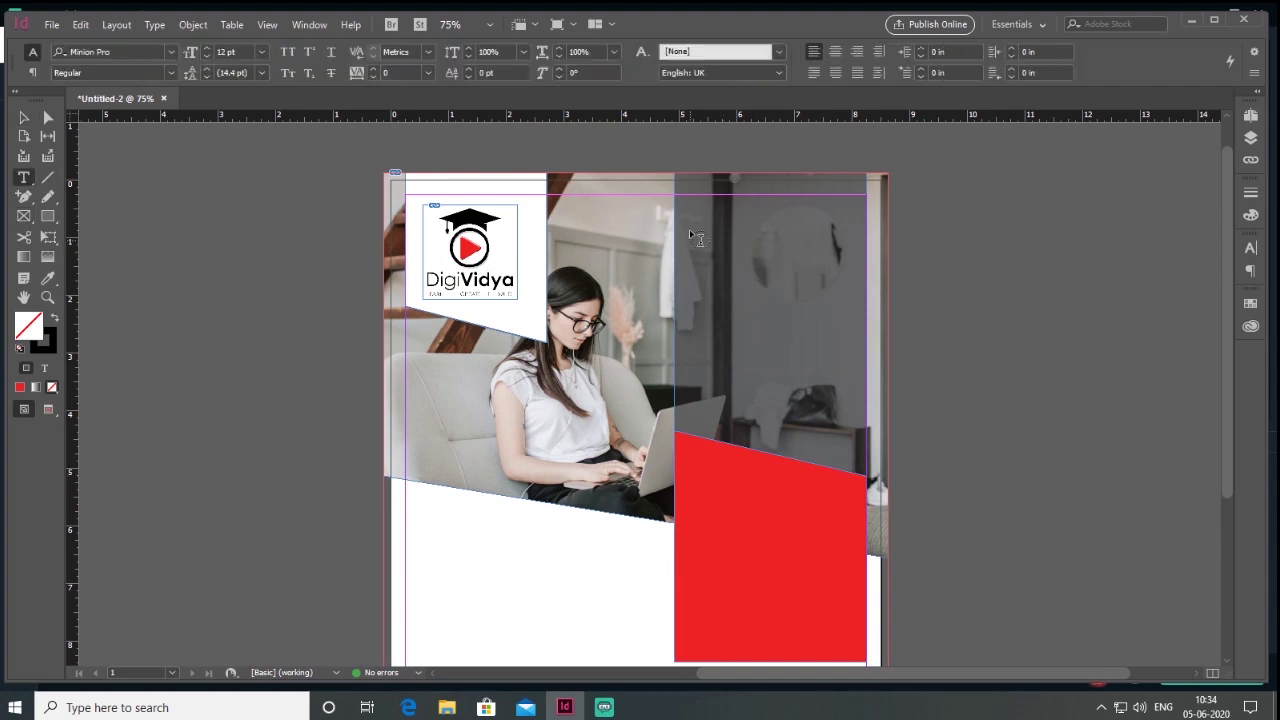
{"action": "left_click_drag", "start_coordinate": [690, 241], "coordinate": [853, 395]}
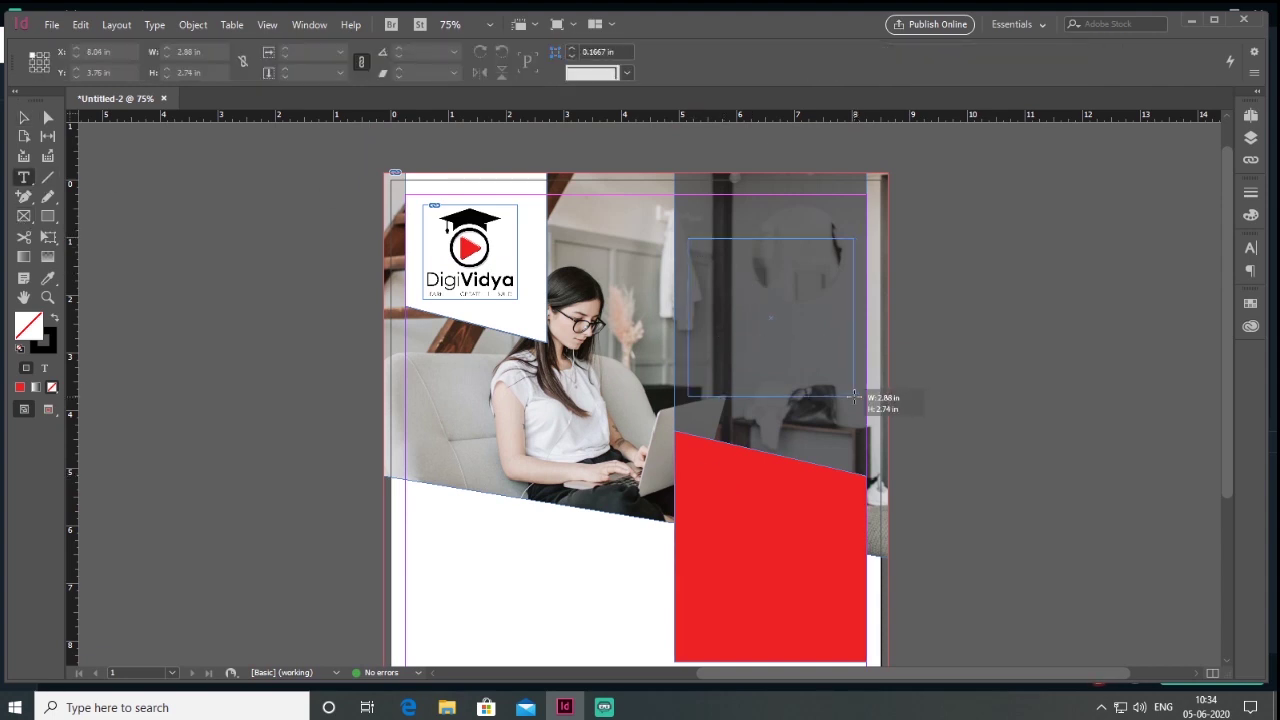
{"action": "key", "text": "ctrl+v"}
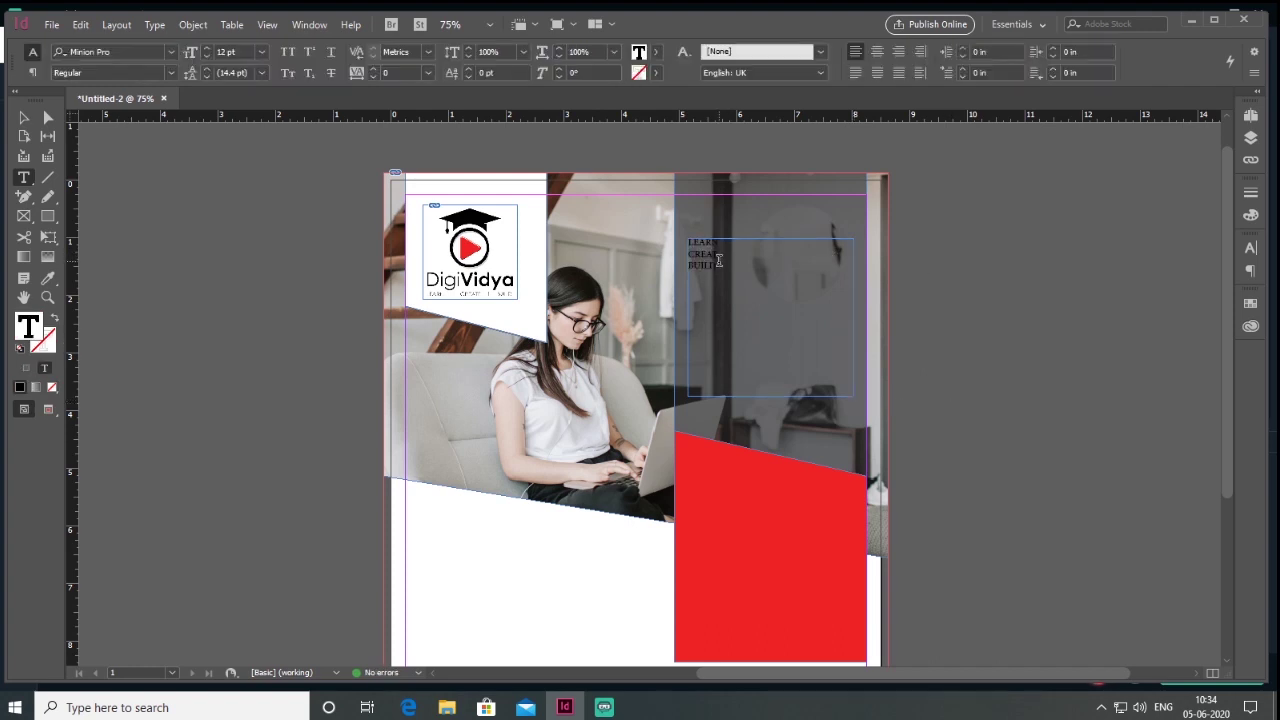
Format the three-line heading in Futura PT Bold at 49 pt and justify all its lines
{"action": "left_click_drag", "start_coordinate": [716, 265], "coordinate": [681, 242]}
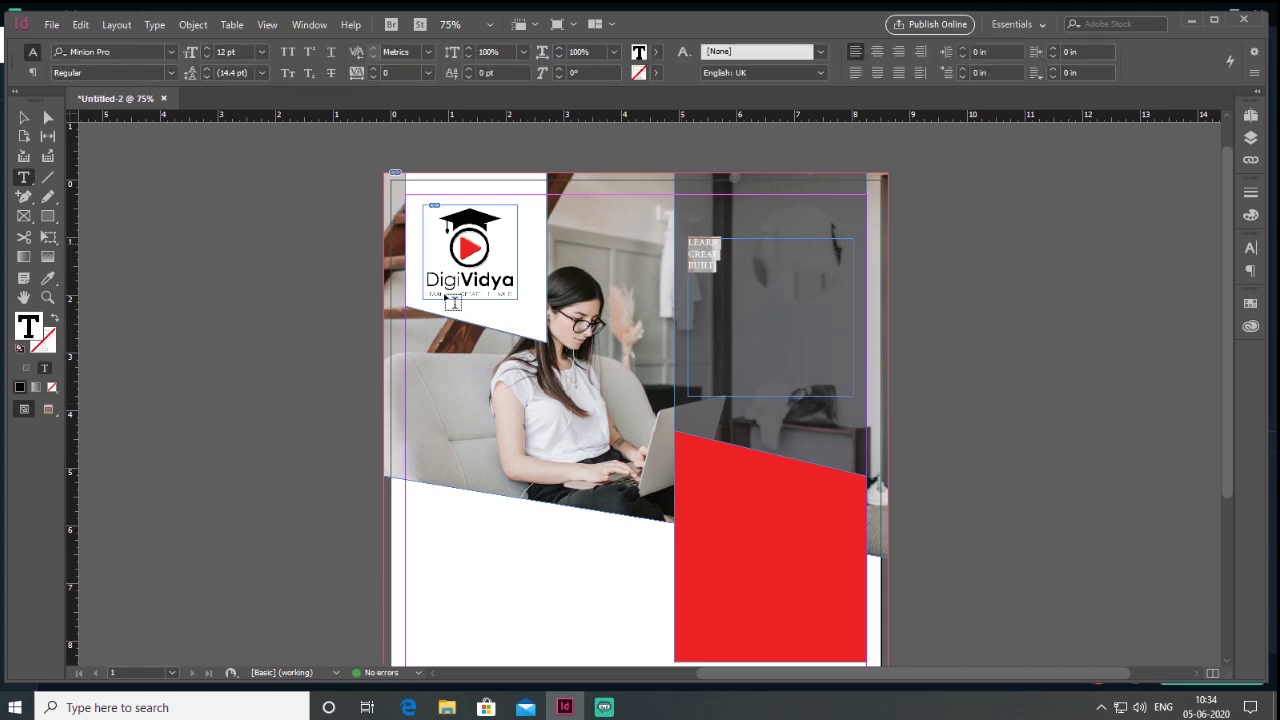
{"action": "key", "text": "ctrl+t"}
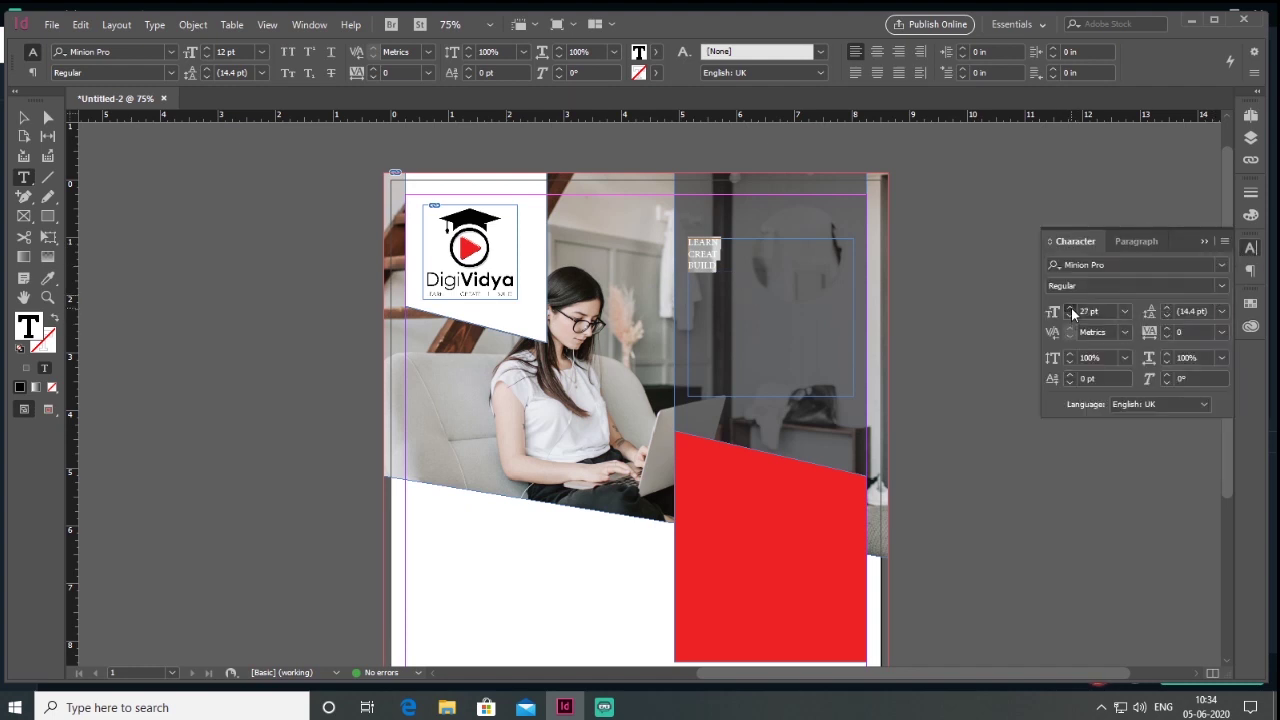
{"action": "left_click", "coordinate": [1071, 309]}
{"action": "left_click", "coordinate": [1218, 267]}
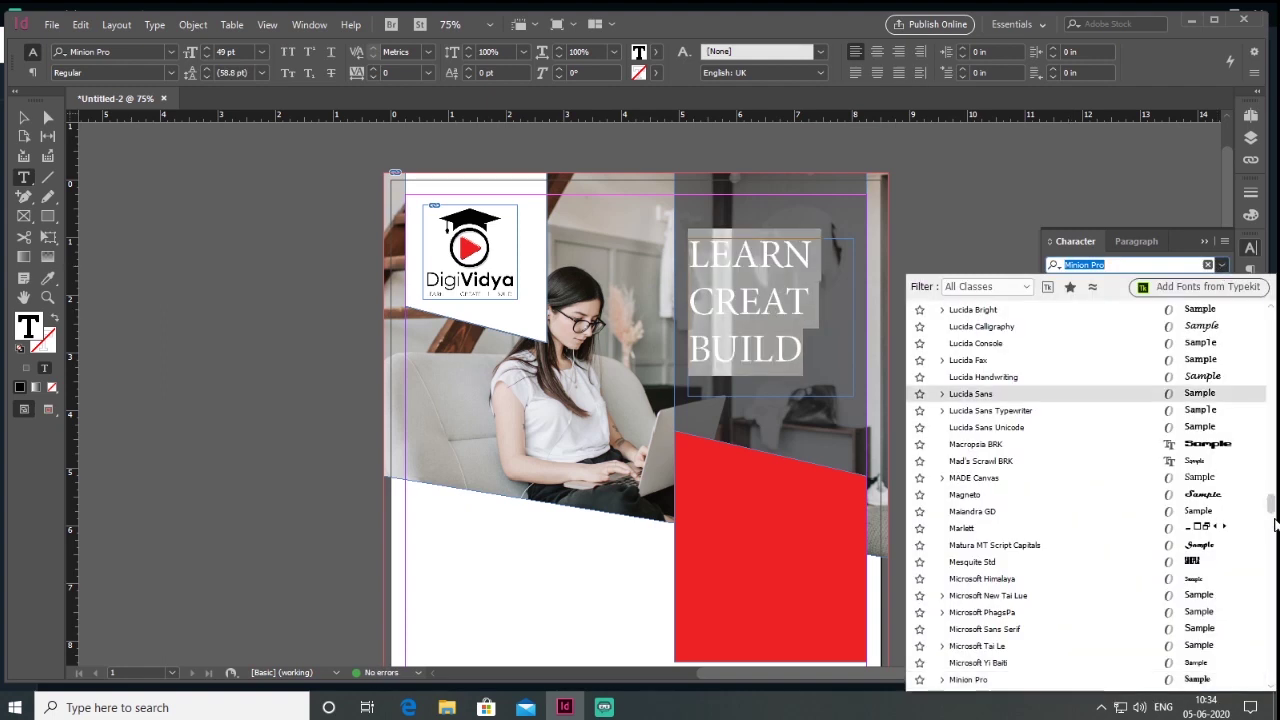
{"action": "left_click_drag", "start_coordinate": [1273, 503], "coordinate": [1273, 386]}
{"action": "left_click", "coordinate": [959, 340]}
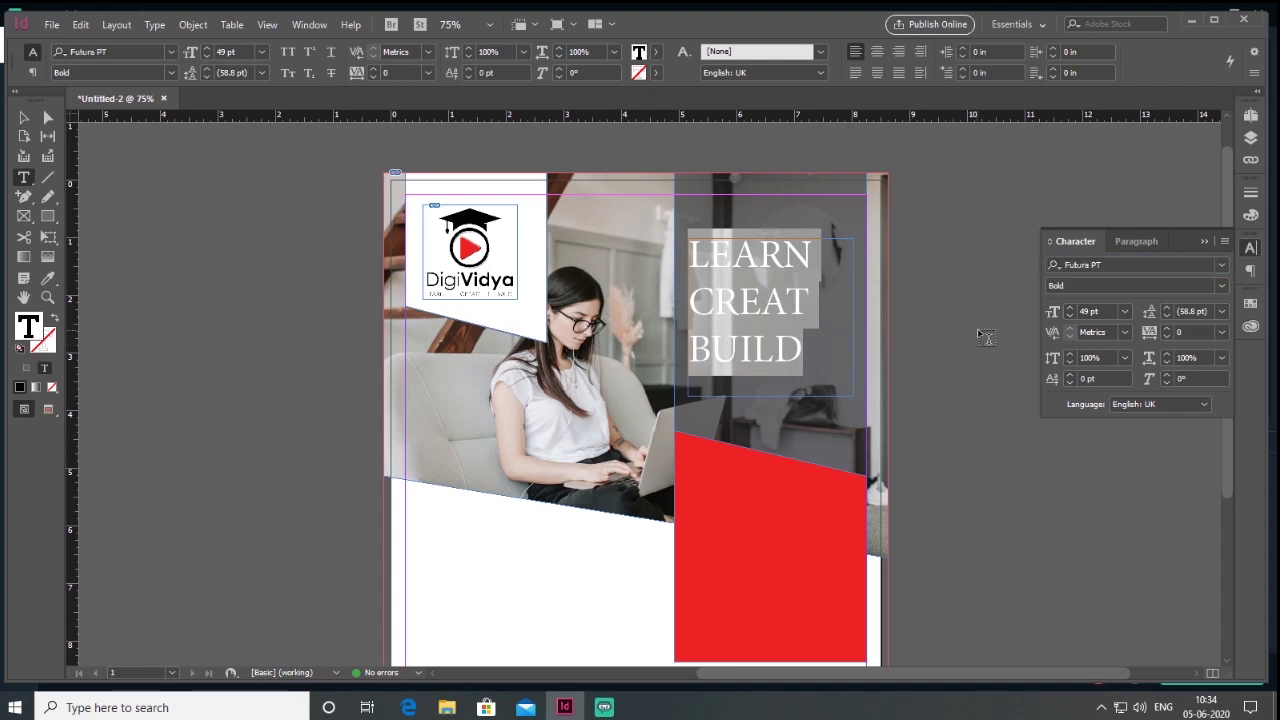
{"action": "left_click", "coordinate": [1150, 243]}
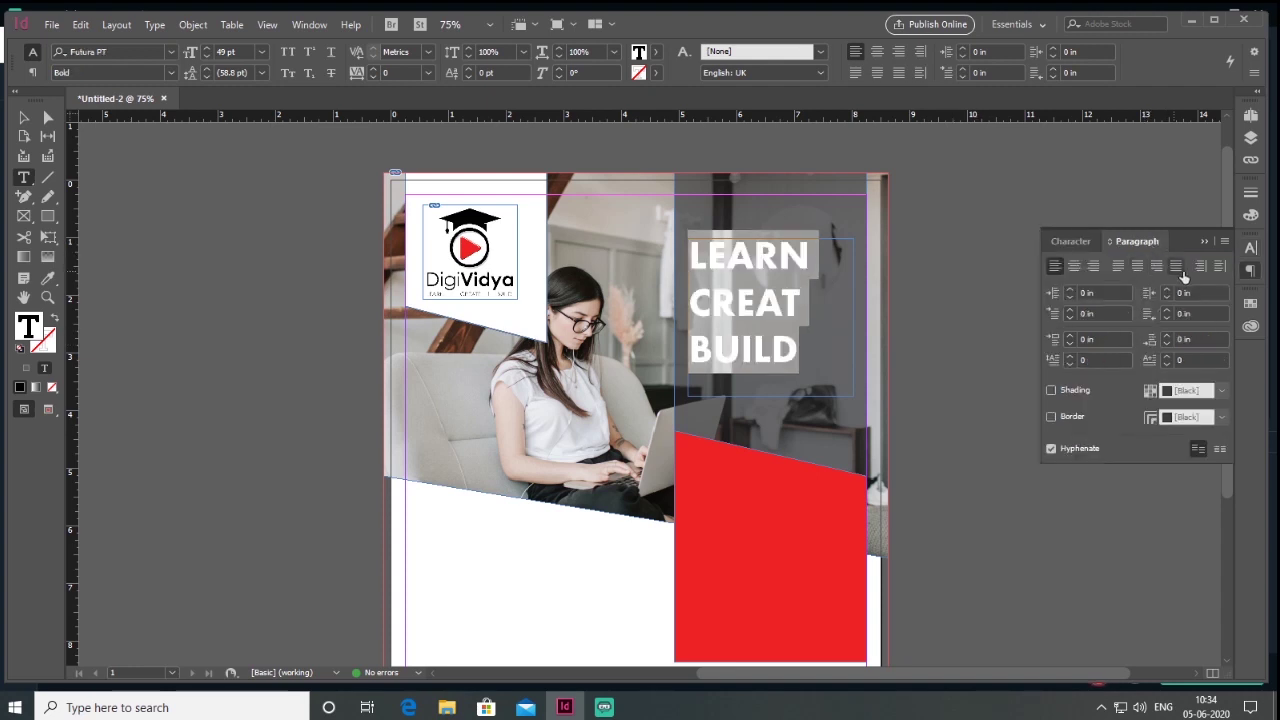
{"action": "left_click", "coordinate": [1176, 266]}
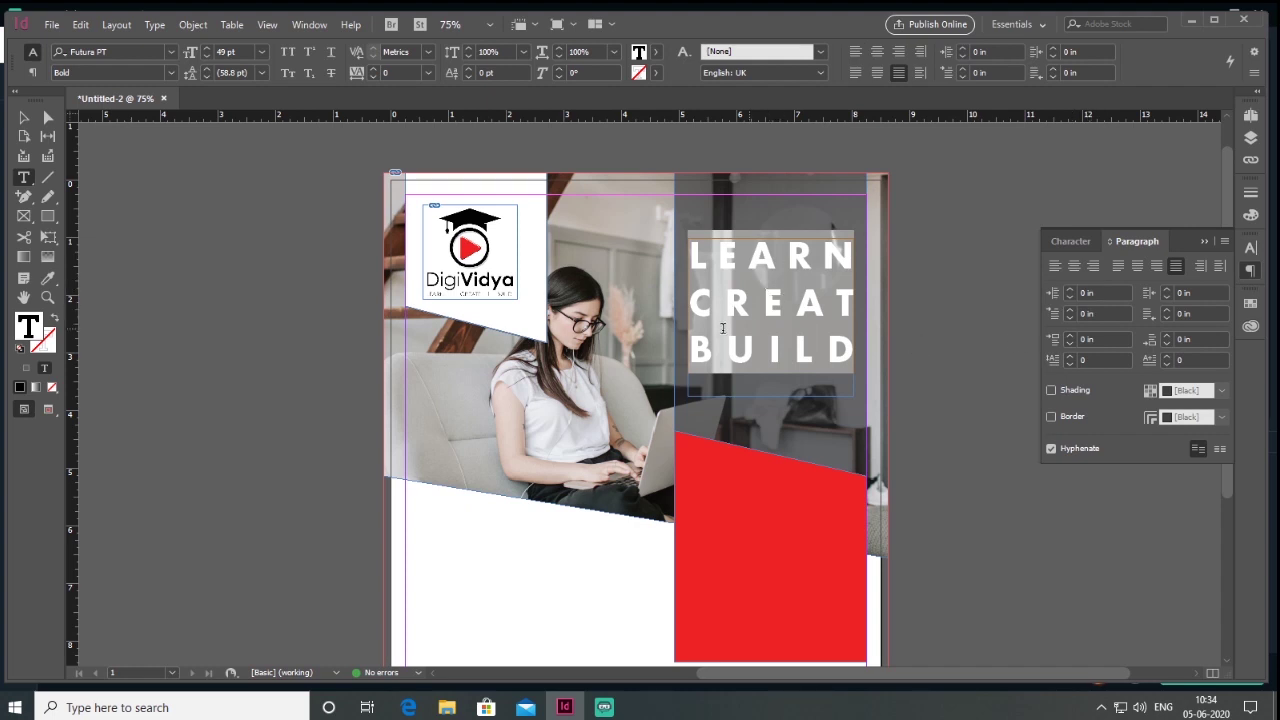
Set the heading's leading to 78 pt and make its text white
{"action": "left_click", "coordinate": [1070, 241]}
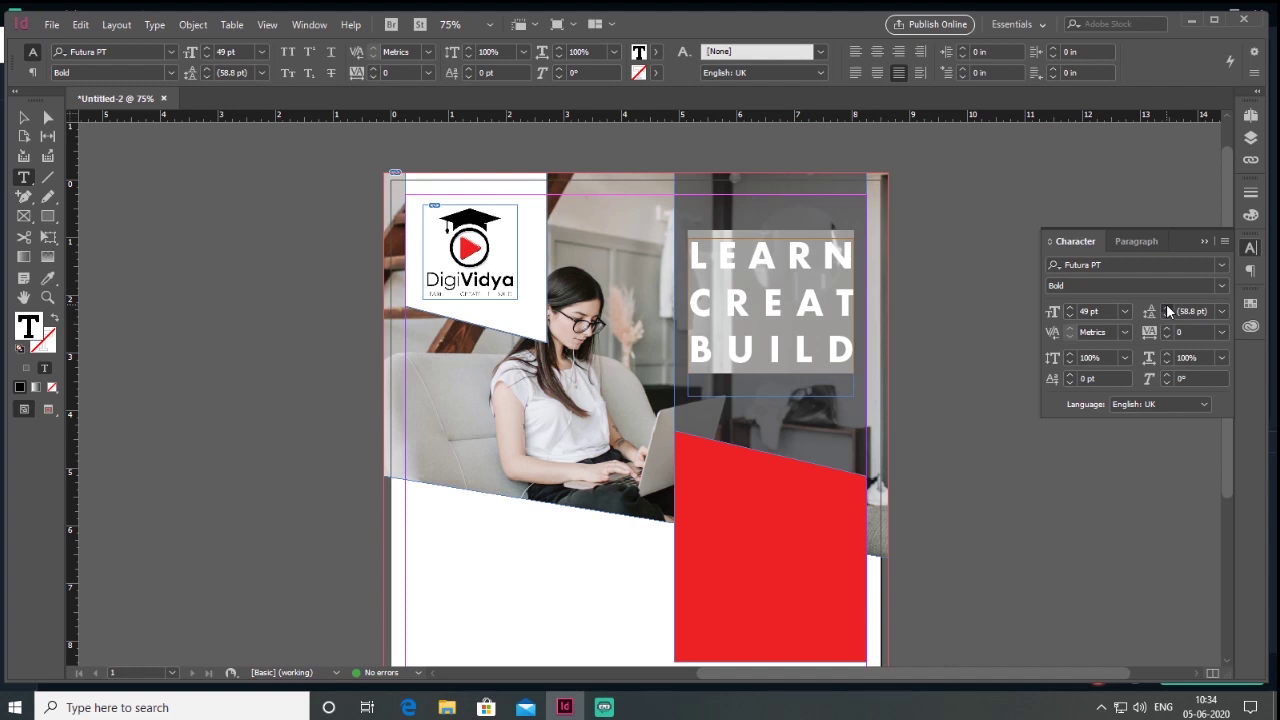
{"action": "key", "text": "Escape"}
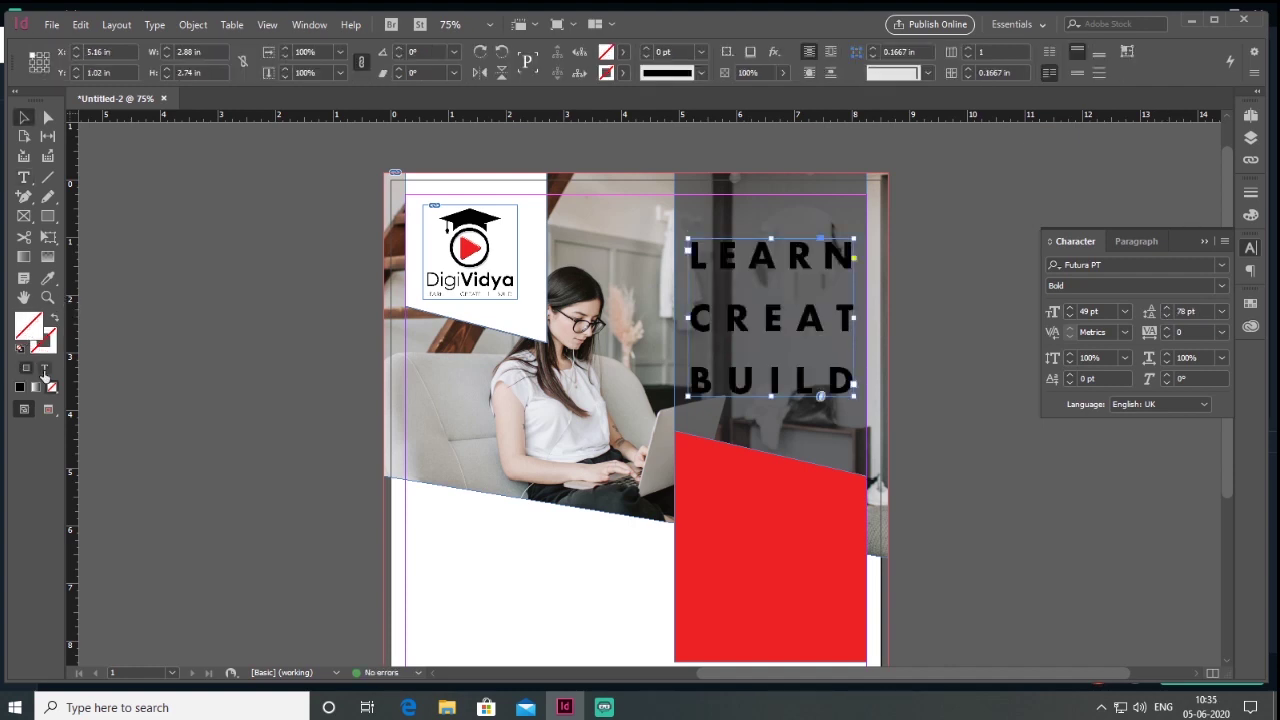
{"action": "left_click", "coordinate": [44, 368]}
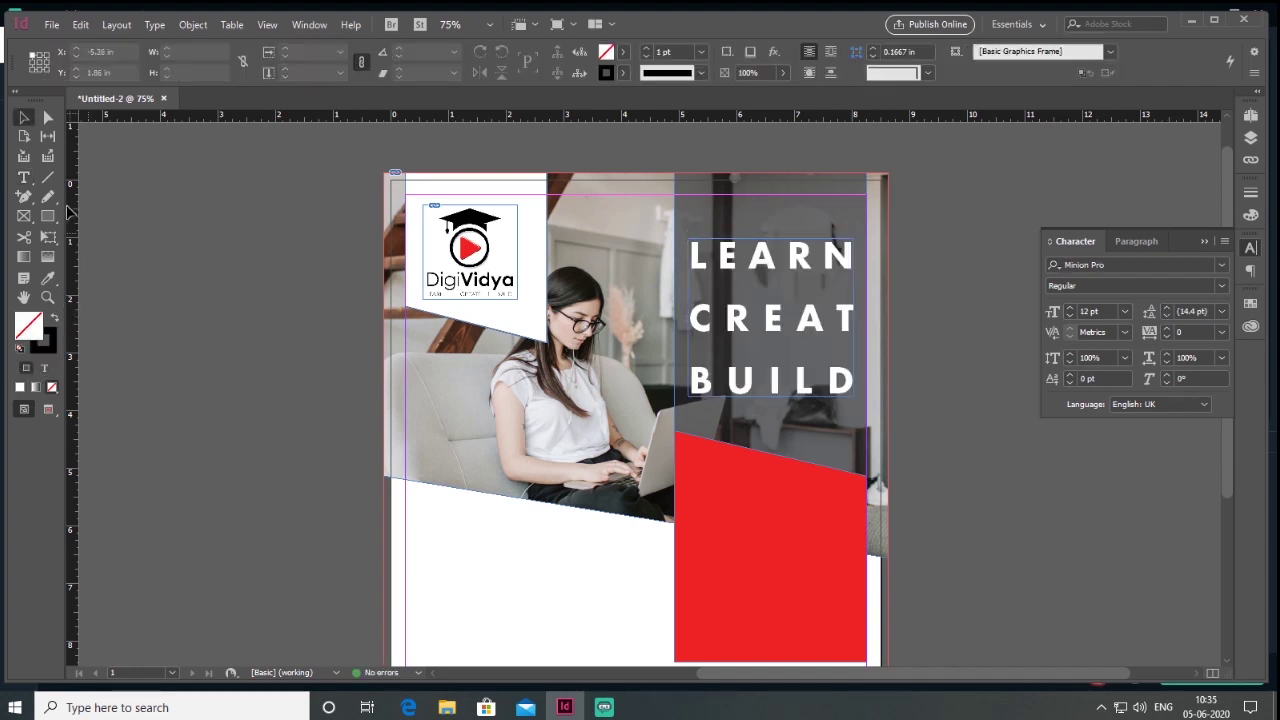
Draw a thin bar about 3.34 by 0.11 in along the top margin across the dark overlay, with white fill and no stroke
{"action": "left_click", "coordinate": [44, 219]}
{"action": "right_click", "coordinate": [43, 216]}
{"action": "left_click", "coordinate": [134, 232]}
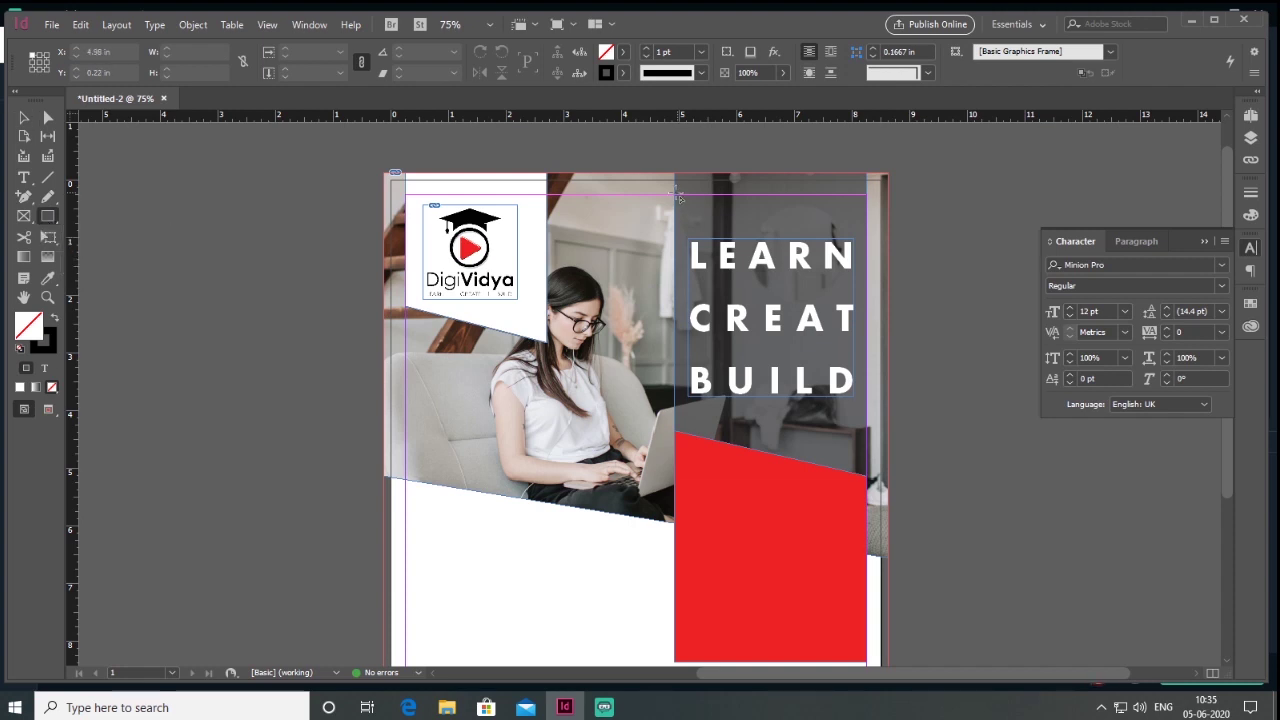
{"action": "left_click_drag", "start_coordinate": [676, 194], "coordinate": [866, 200]}
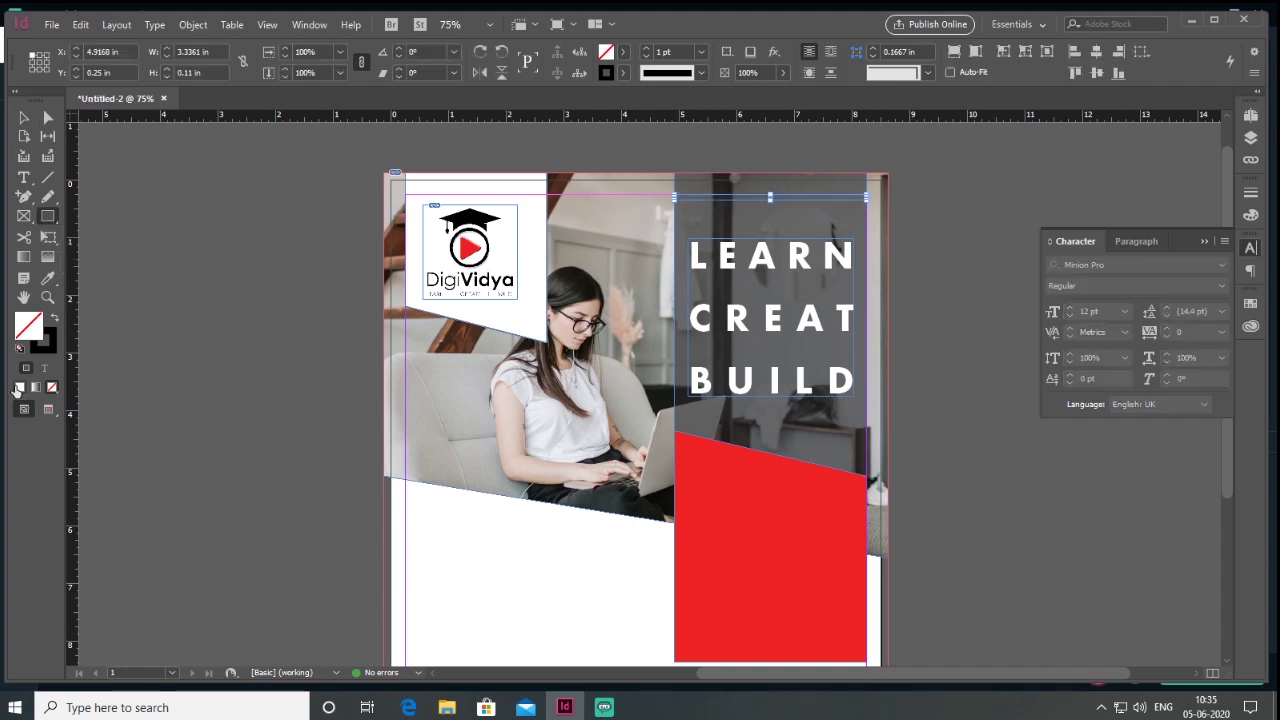
{"action": "left_click", "coordinate": [17, 385]}
{"action": "left_click", "coordinate": [47, 343]}
{"action": "left_click", "coordinate": [51, 386]}
{"action": "left_click", "coordinate": [23, 118]}
Raise the heading frame to about Y 0.71 in and duplicate the white bar below it at about Y 3.81 in
{"action": "left_click", "coordinate": [805, 199]}
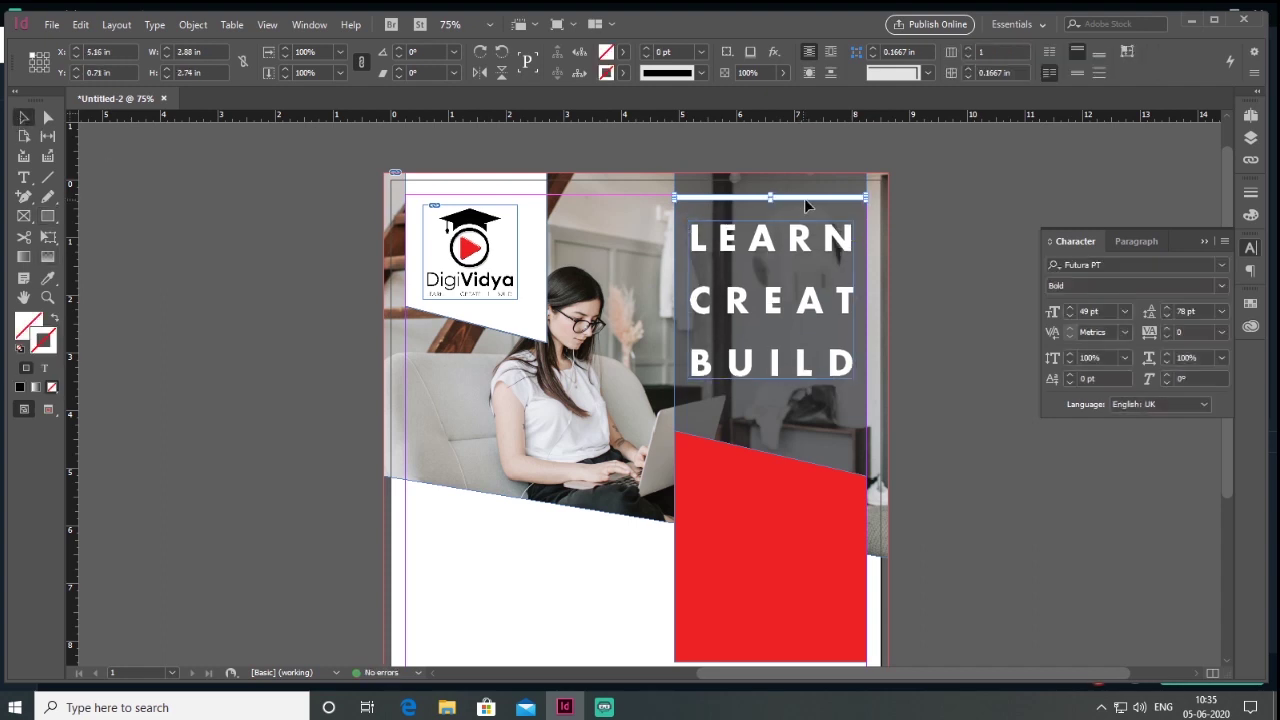
{"action": "left_click_drag", "start_coordinate": [801, 200], "coordinate": [803, 405]}
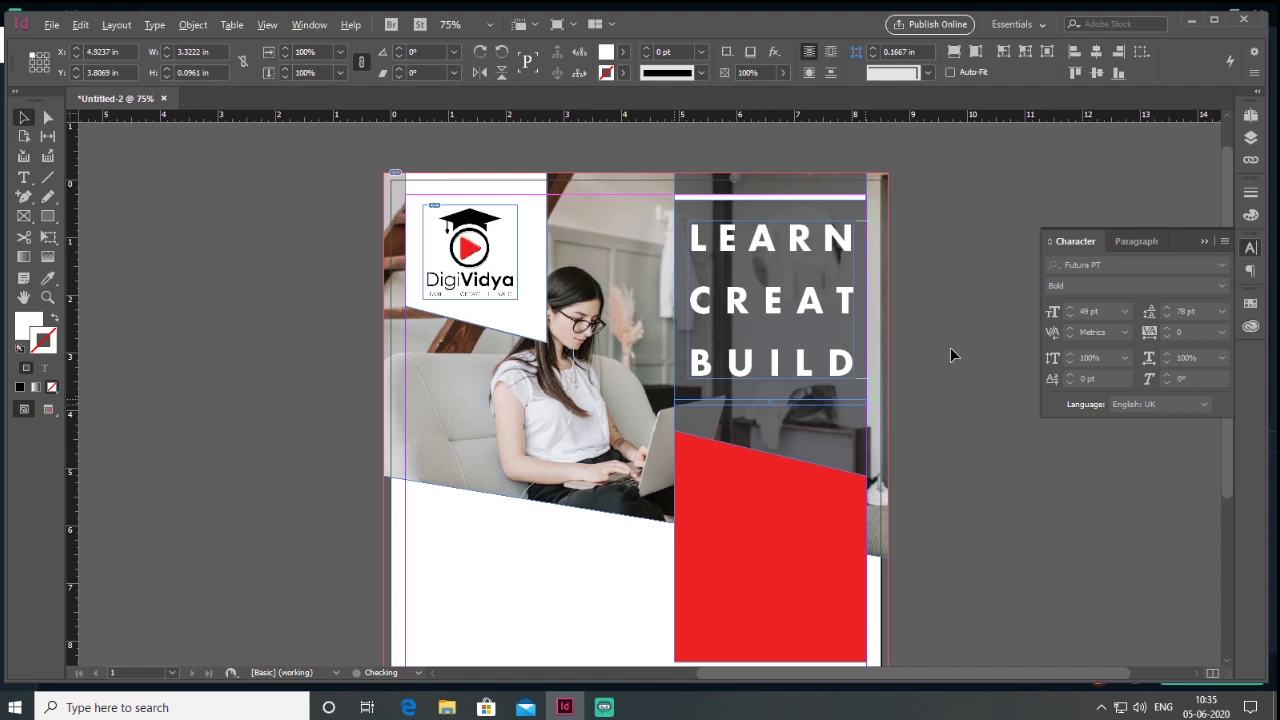
{"action": "left_click", "coordinate": [914, 389]}
Create a text frame about 3.06 by 1.54 in on the upper red block and paste "LEARN MORE, LEARN NOW" into it
{"action": "left_click_drag", "start_coordinate": [914, 389], "coordinate": [923, 346]}
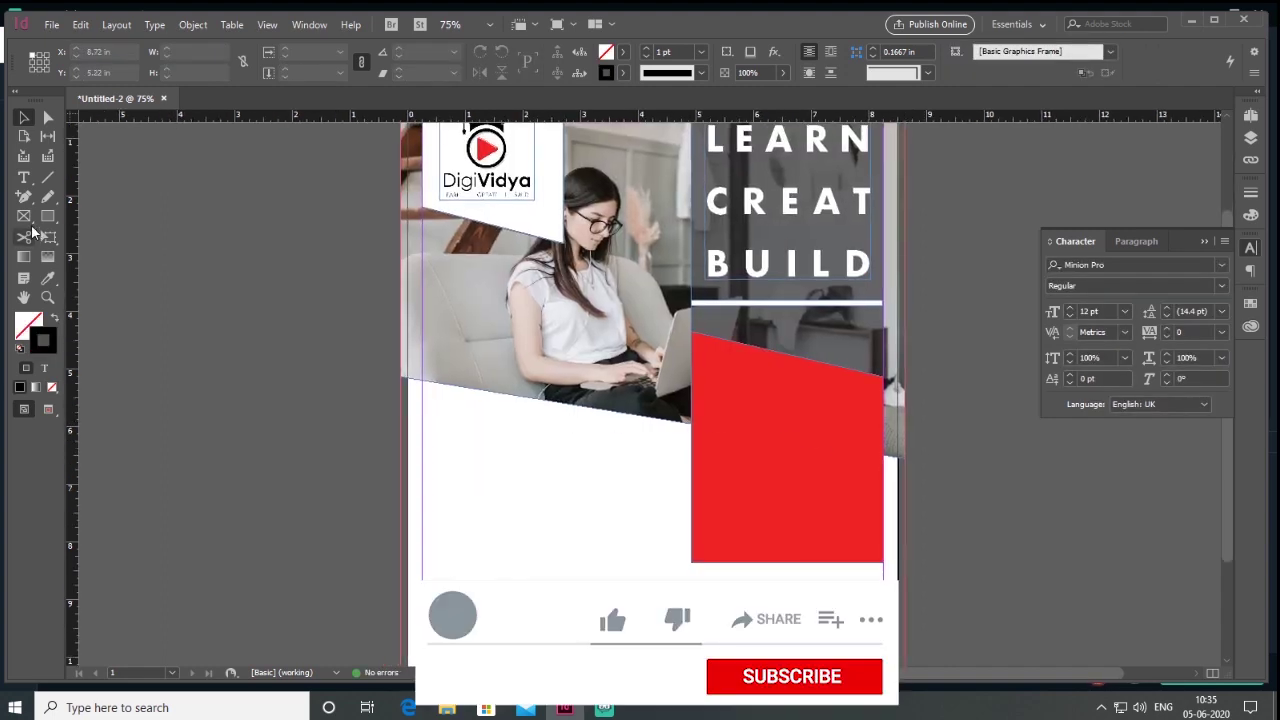
{"action": "key", "text": "t"}
{"action": "left_click_drag", "start_coordinate": [700, 370], "coordinate": [876, 459]}
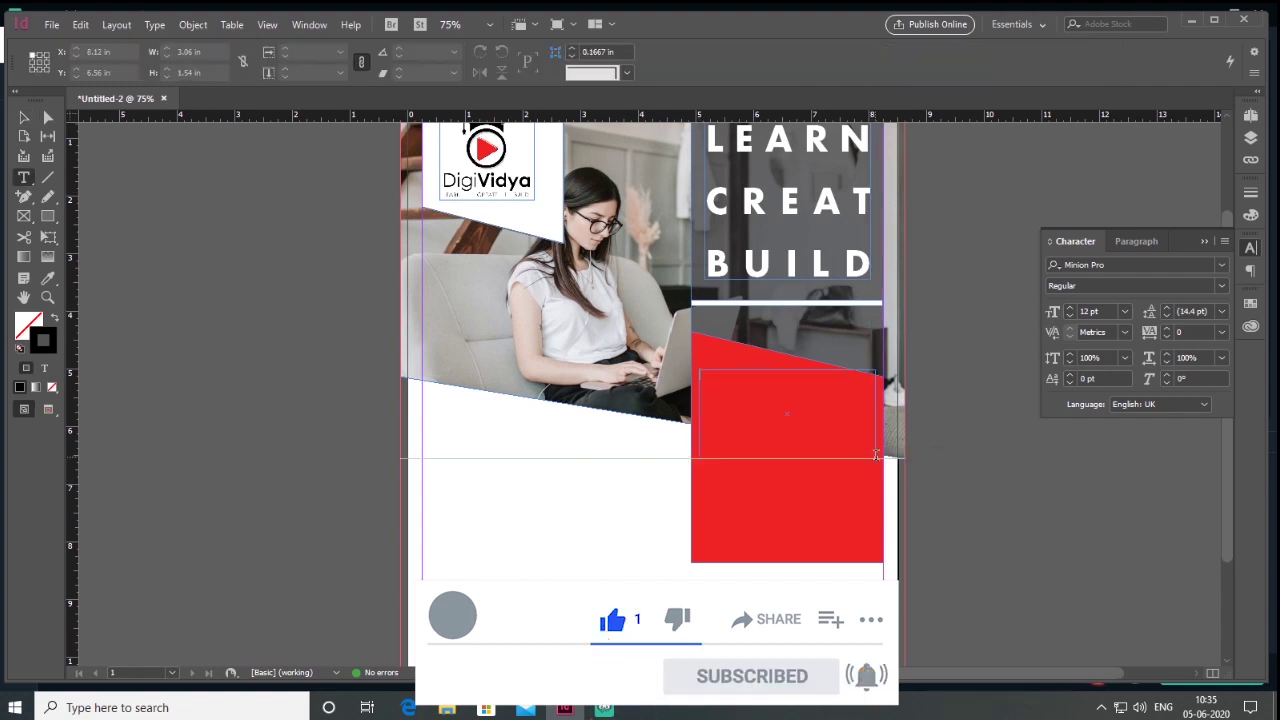
{"action": "key", "text": "ctrl+v"}
Format the LEARN MORE, LEARN NOW text in Roboto Black at 26 pt
{"action": "key", "text": "ctrl+a"}
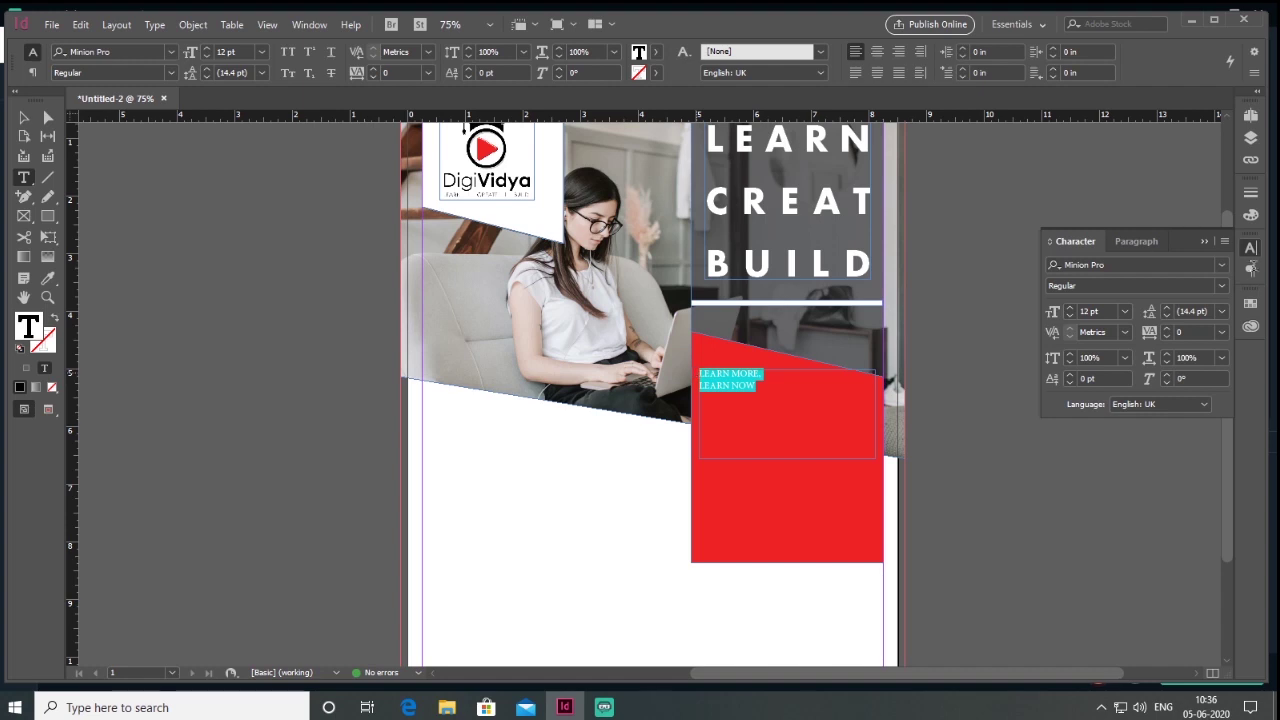
{"action": "left_click", "coordinate": [1222, 266]}
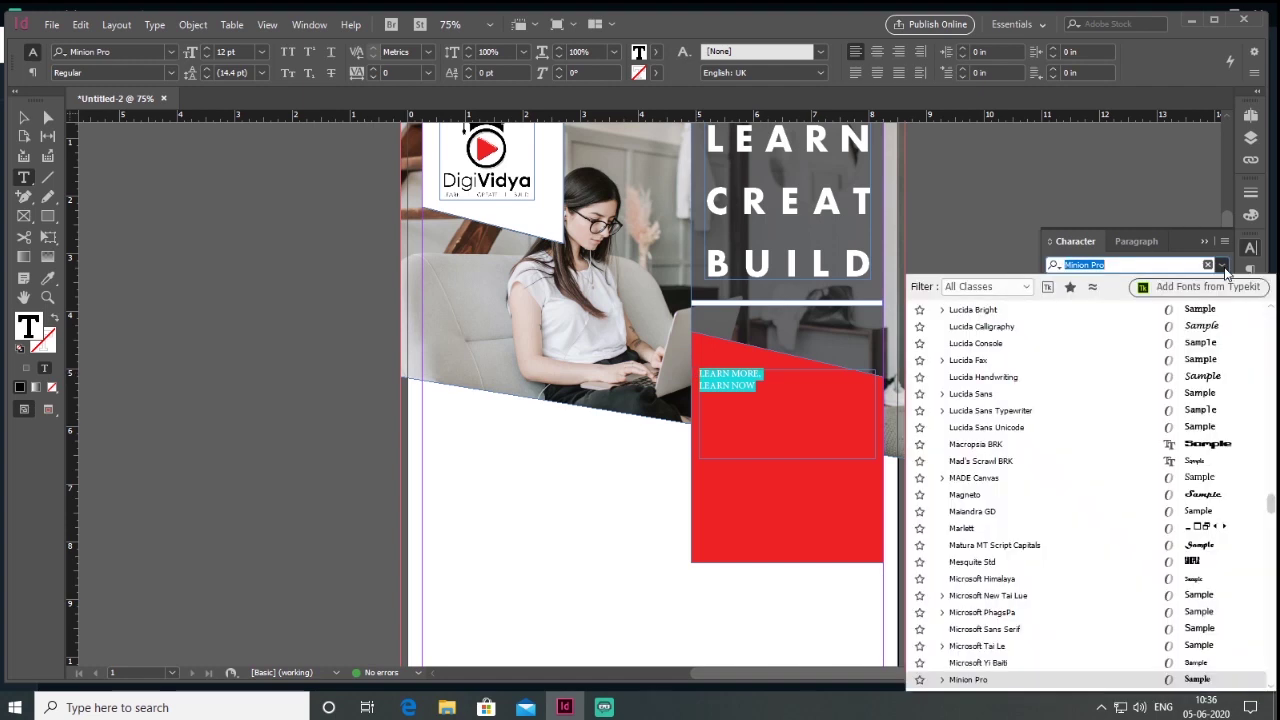
{"action": "left_click_drag", "start_coordinate": [1272, 502], "coordinate": [1272, 310]}
{"action": "left_click", "coordinate": [978, 343]}
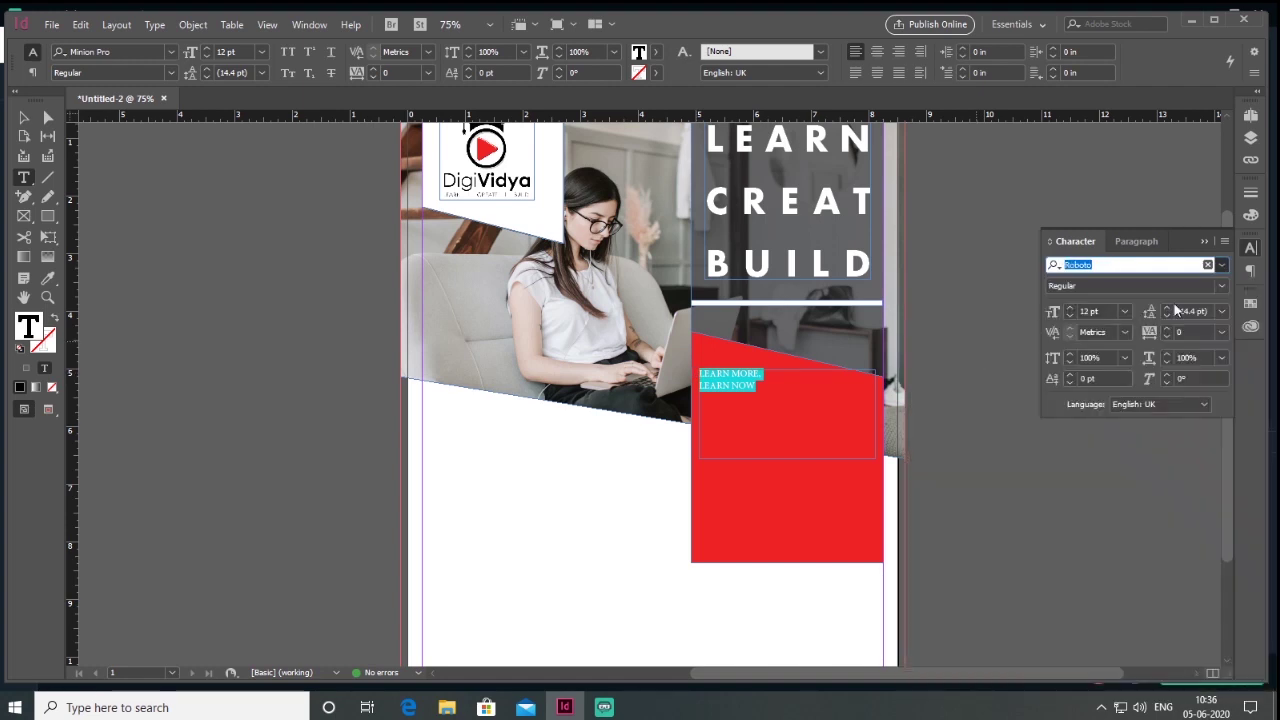
{"action": "left_click", "coordinate": [1221, 286]}
{"action": "left_click", "coordinate": [1079, 459]}
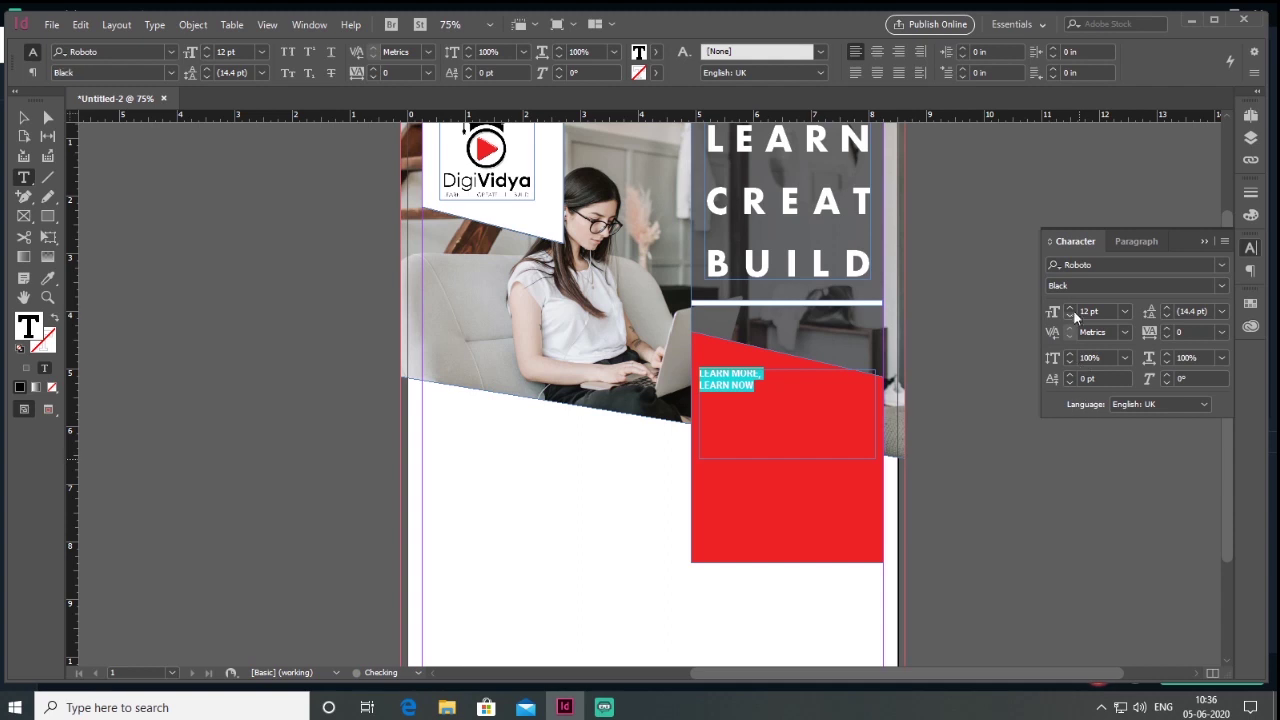
{"action": "left_click", "coordinate": [1070, 308]}
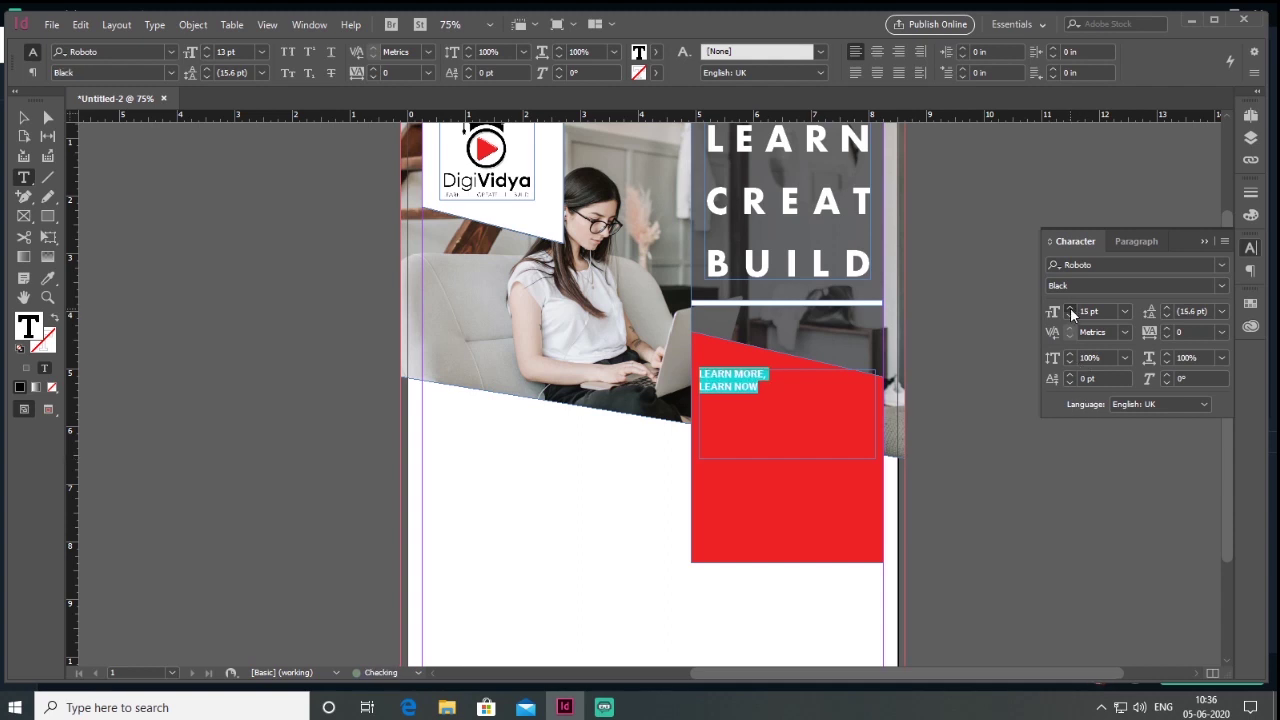
{"action": "left_click", "coordinate": [1070, 308]}
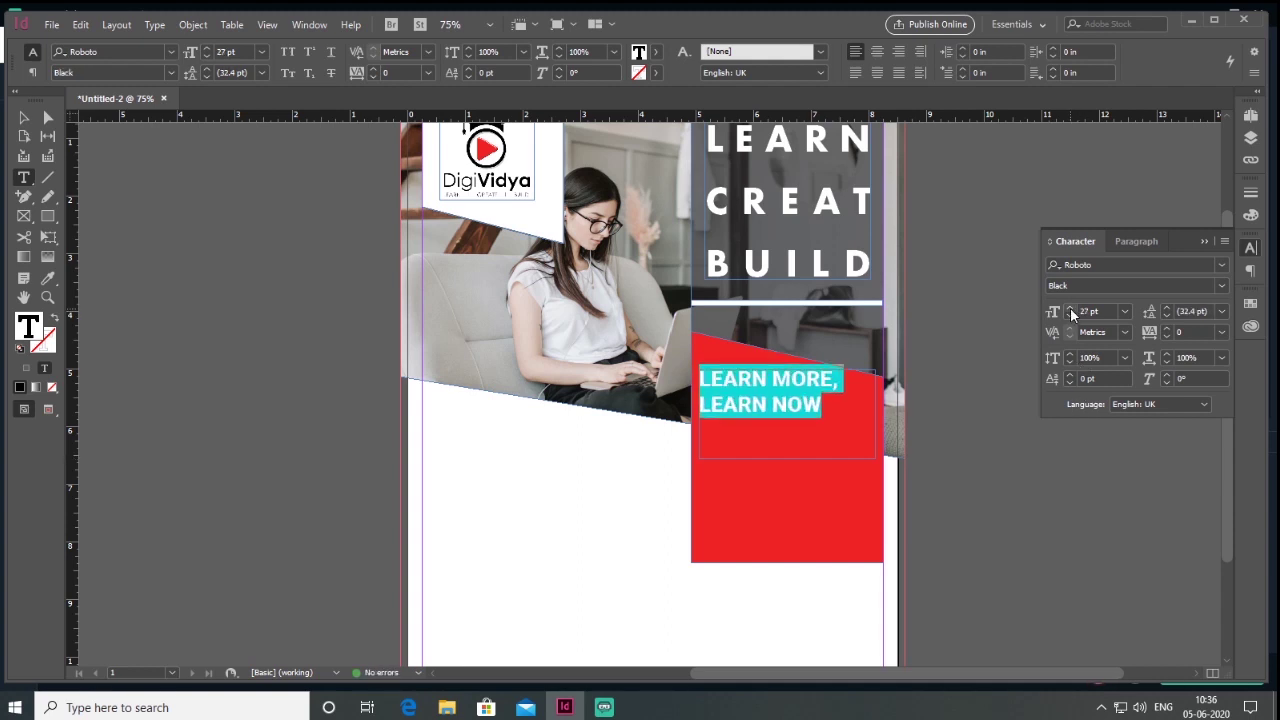
{"action": "left_click", "coordinate": [1070, 310]}
Shorten the LEARN MORE, LEARN NOW frame to about 0.82 in high and make its text white
{"action": "key", "text": "Escape"}
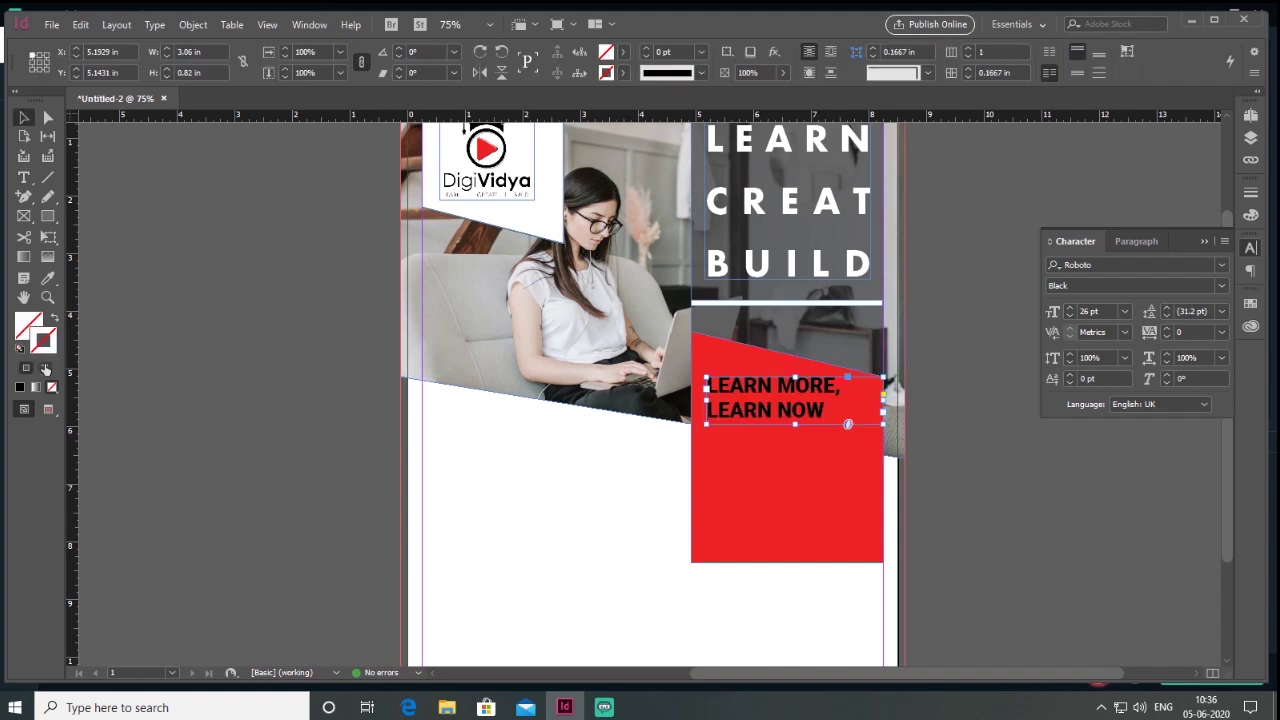
{"action": "left_click_drag", "start_coordinate": [746, 238], "coordinate": [785, 212]}
{"action": "key", "text": "Return"}
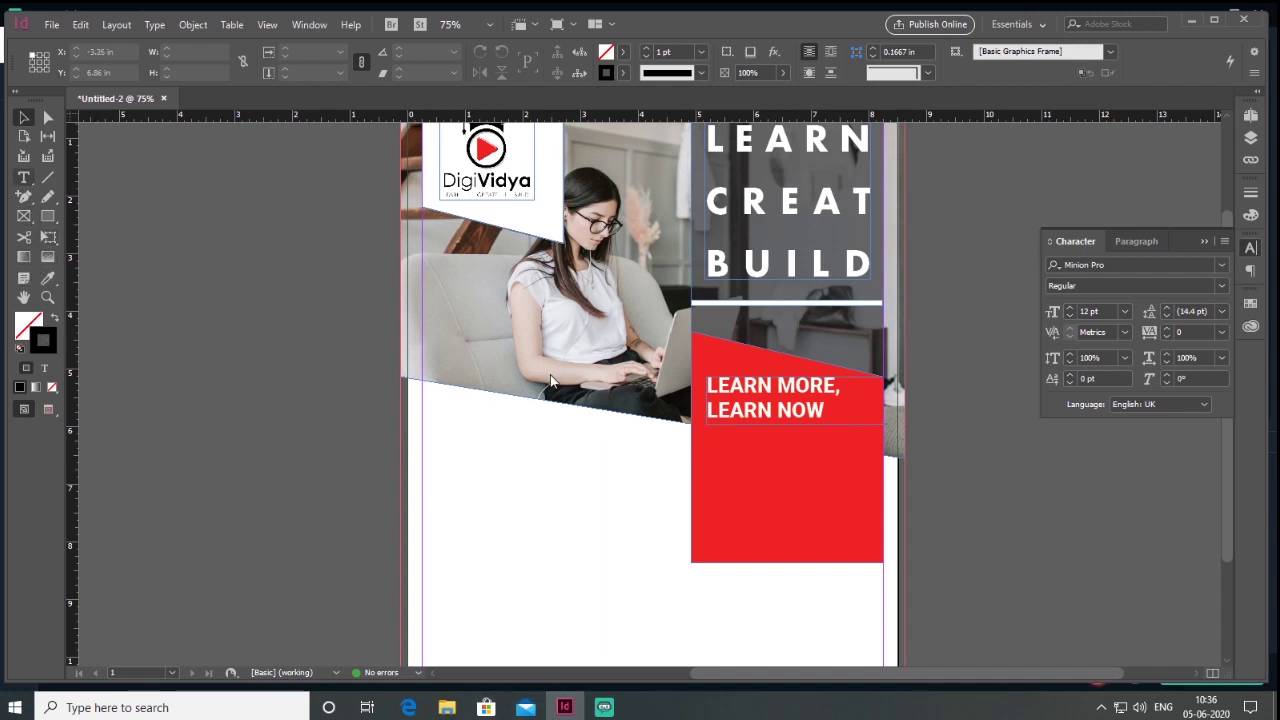
Add the DIGIVIDYA description in a text frame about 3.09 by 1.7 in below LEARN NOW and set its size to 14 pt
{"action": "key", "text": "t"}
{"action": "left_click_drag", "start_coordinate": [705, 430], "coordinate": [883, 527]}
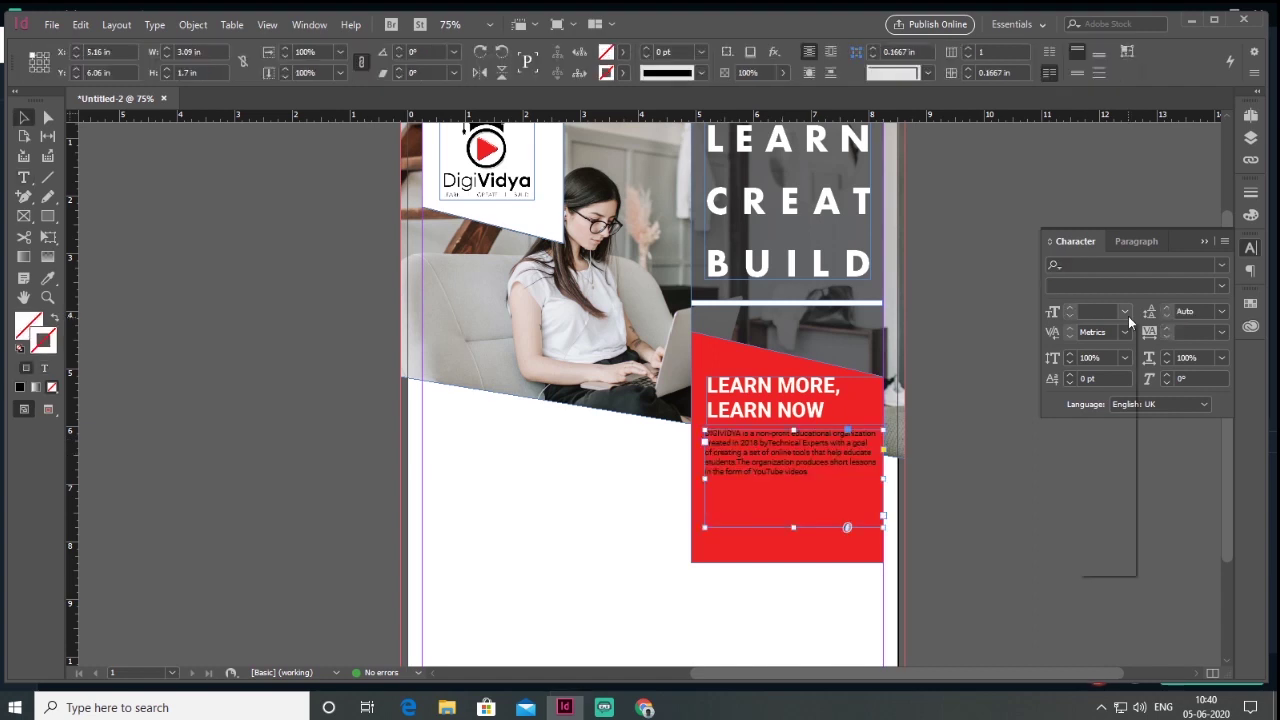
{"action": "left_click", "coordinate": [1127, 314]}
{"action": "left_click", "coordinate": [1099, 429]}
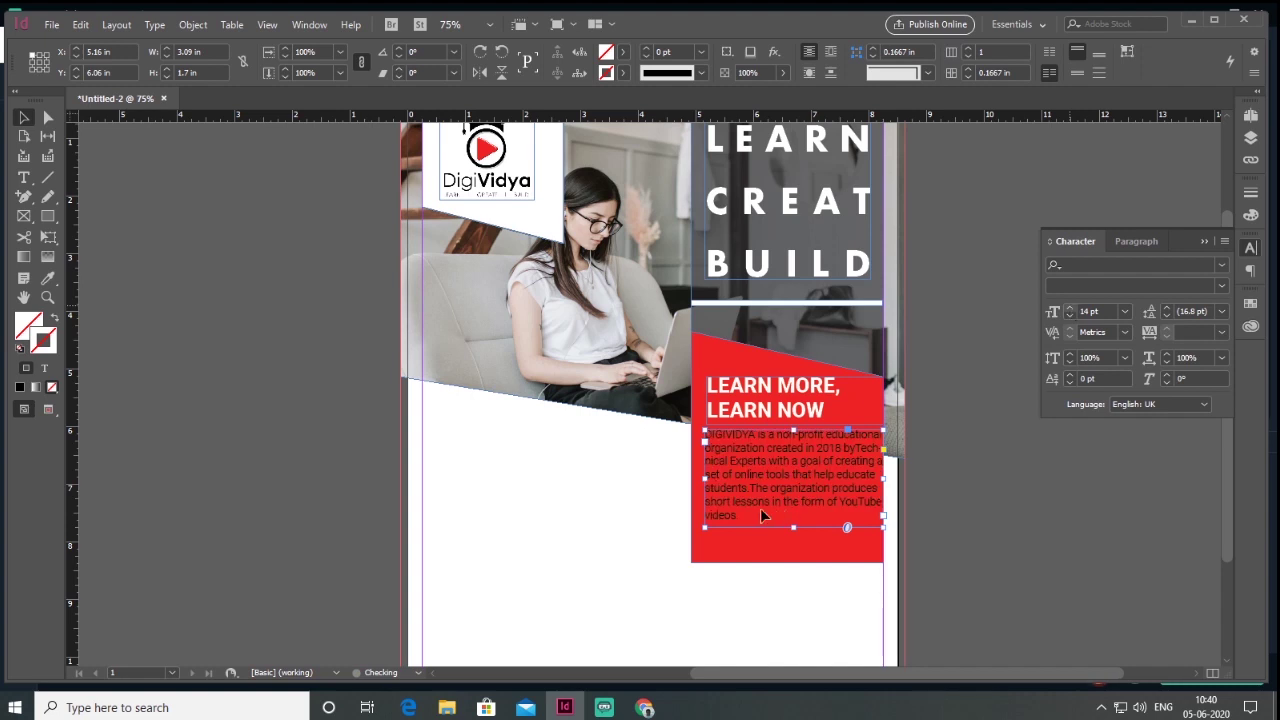
Justify the description with its last line aligned left, turn off hyphenation, and make the text white
{"action": "key", "text": "ctrl+alt+t"}
{"action": "key", "text": "ctrl+shift+j"}
{"action": "left_click", "coordinate": [44, 368]}
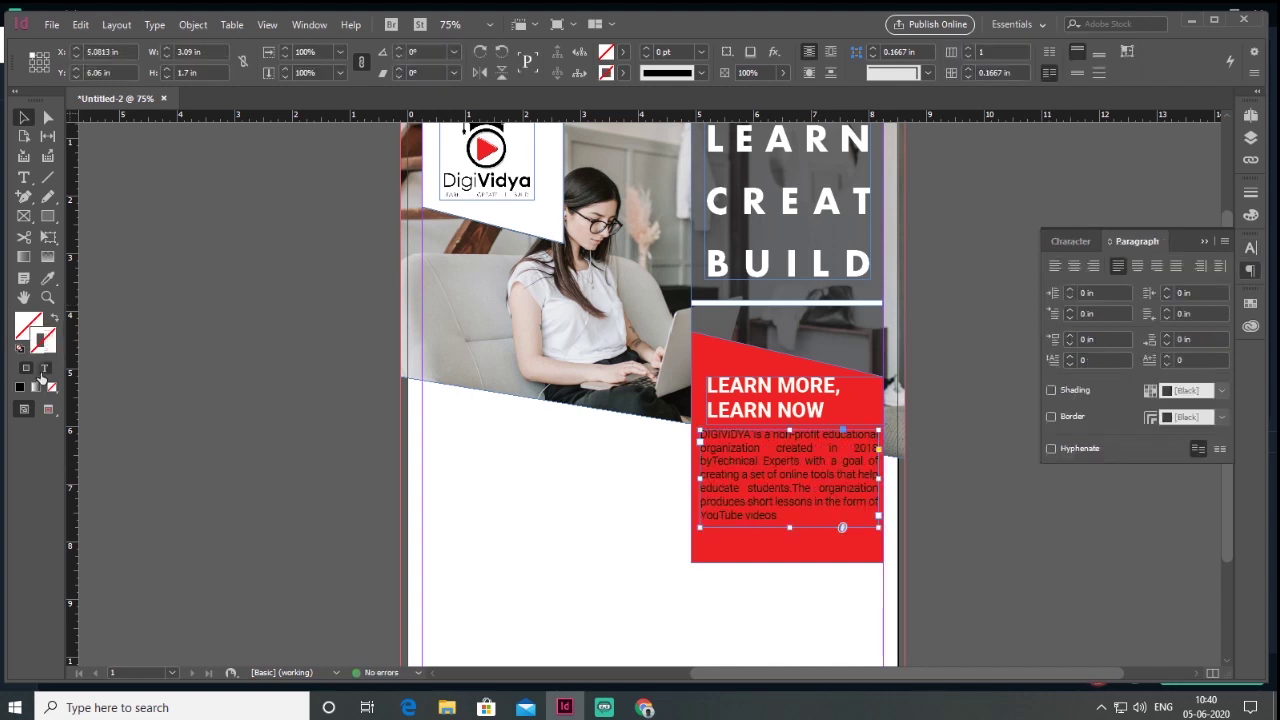
{"action": "double_click", "coordinate": [28, 326]}
{"action": "left_click", "coordinate": [917, 212]}
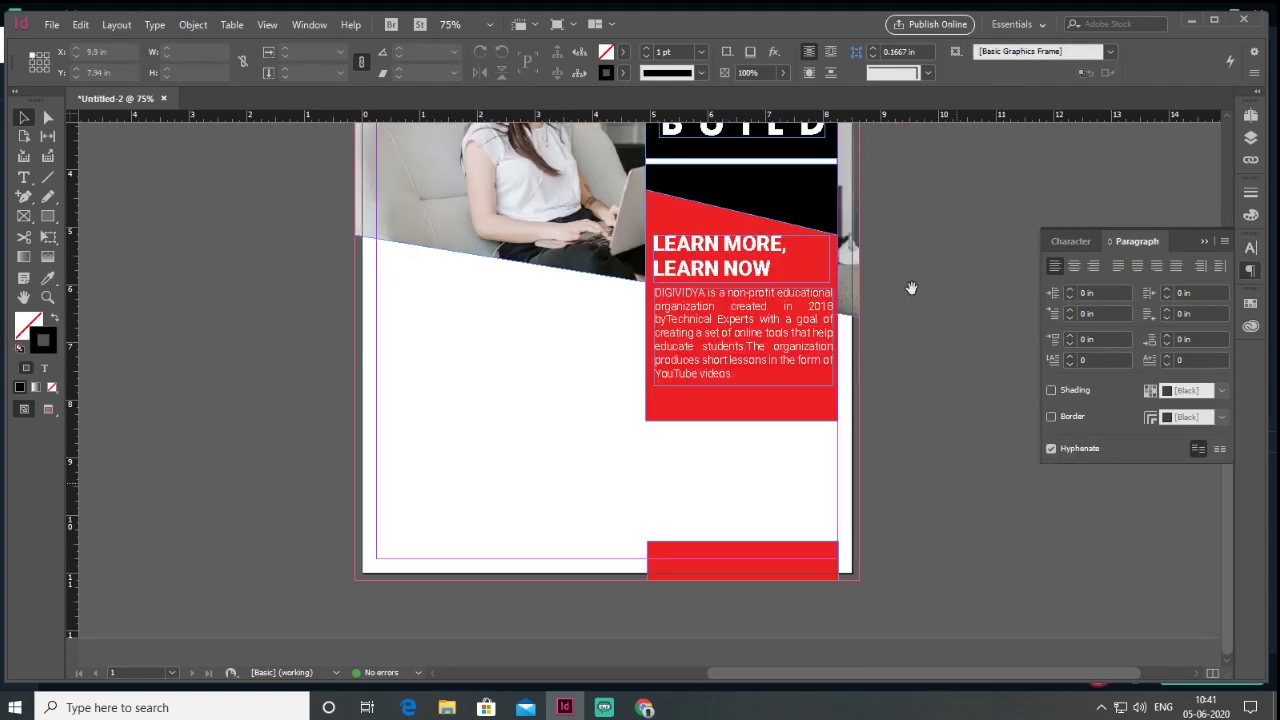
Draw a white, unstroked rectangular bar about 2.46 by 0.08 in below the description on the red block
{"action": "left_click", "coordinate": [47, 216]}
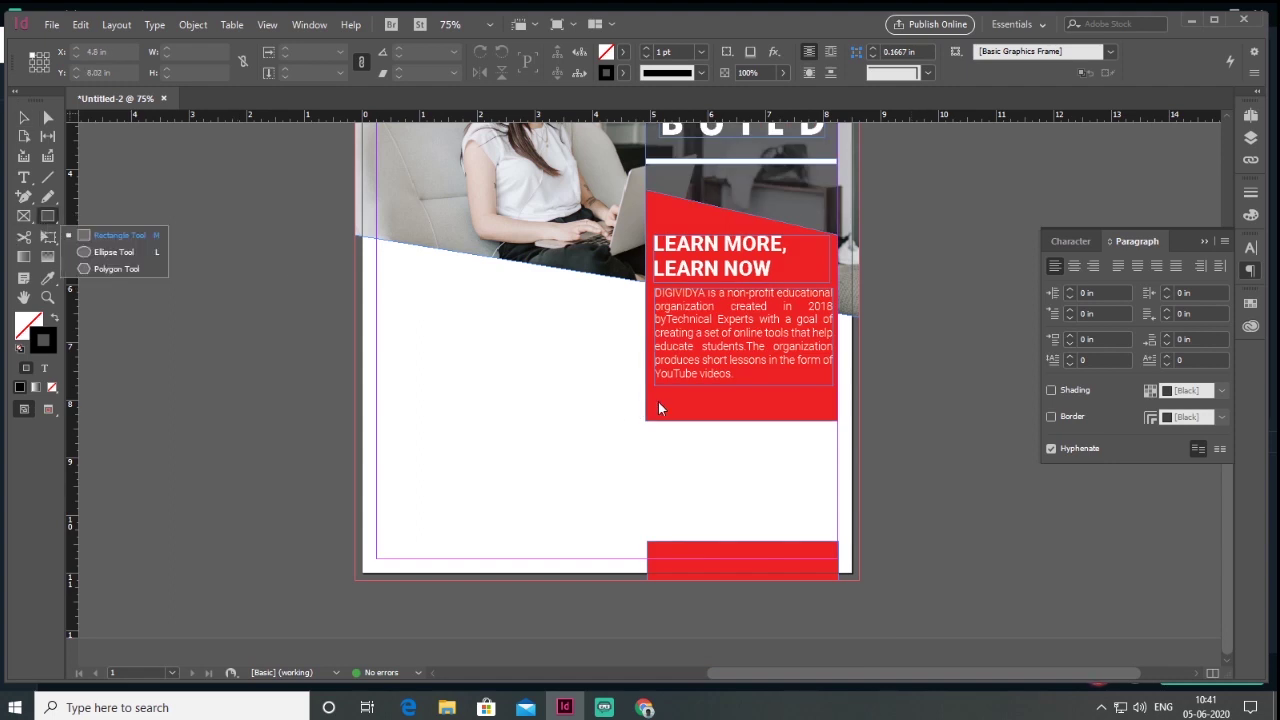
{"action": "left_click", "coordinate": [88, 236]}
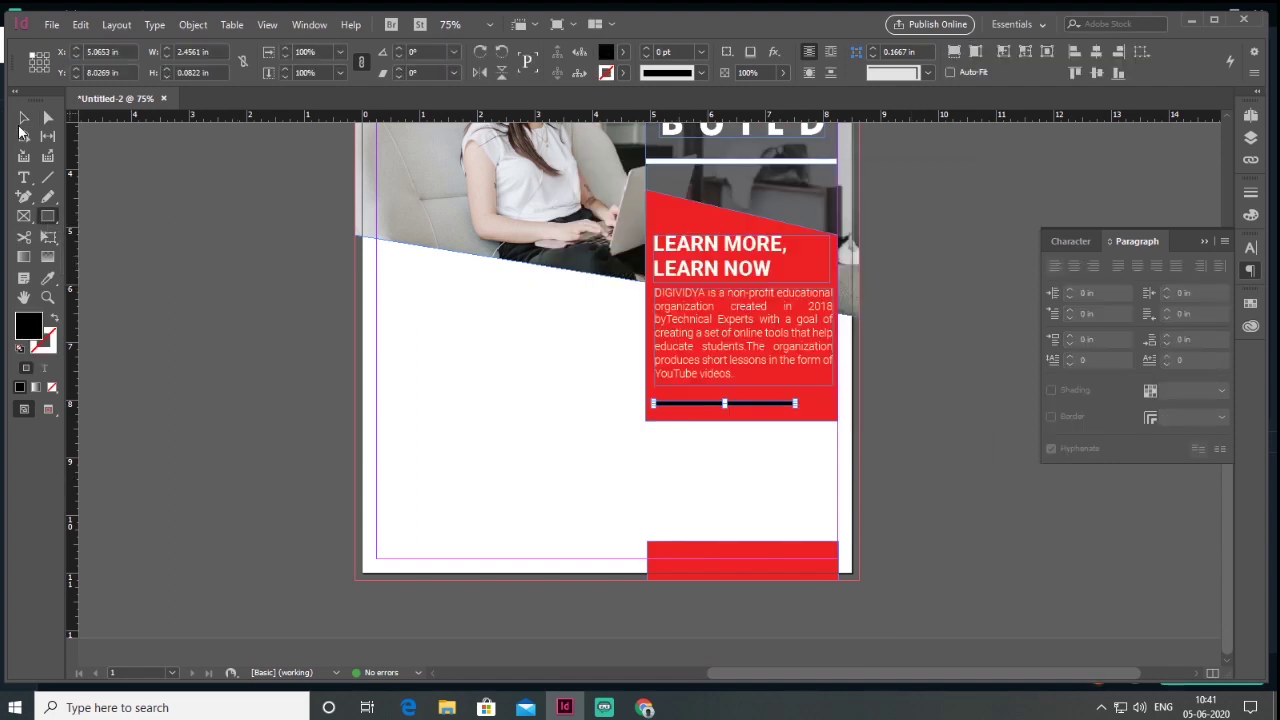
{"action": "left_click", "coordinate": [23, 123]}
{"action": "left_click", "coordinate": [689, 457]}
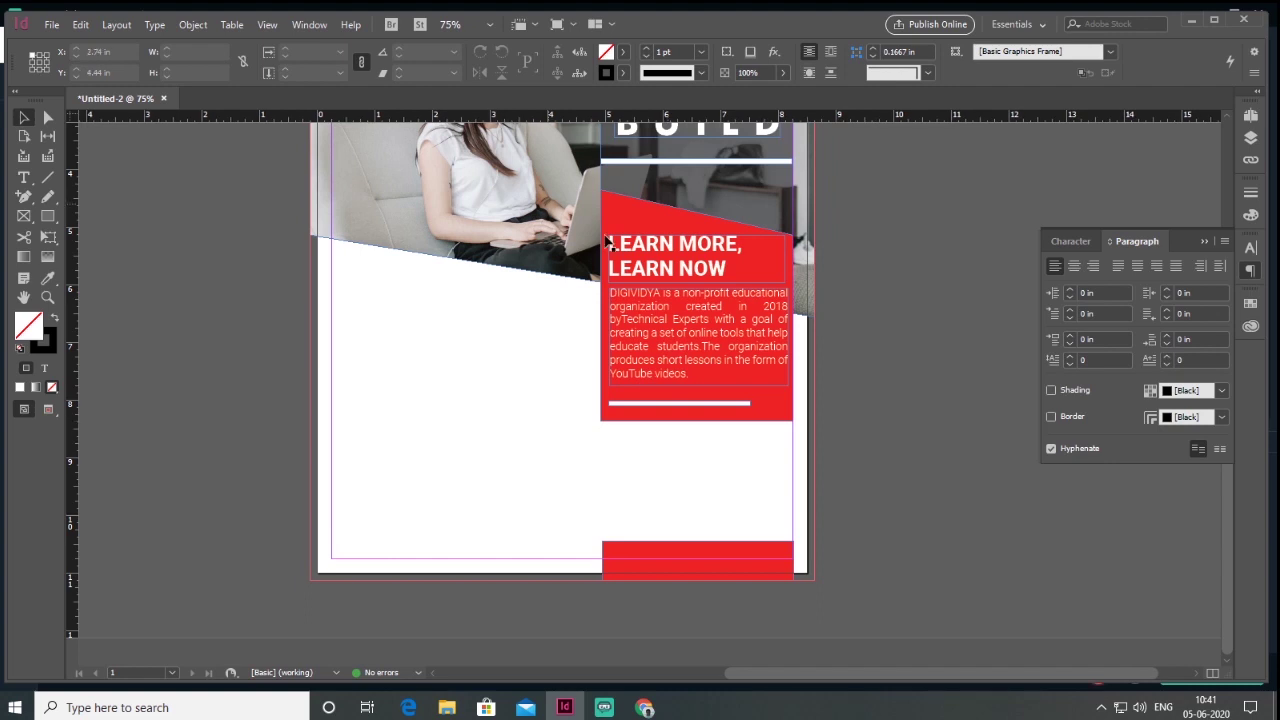
Add OUR VIDEO ON in a text frame about 3.18 by 0.3 in below the red block, copying the LEARN NOW text formatting
{"action": "key", "text": "t"}
{"action": "left_click_drag", "start_coordinate": [609, 428], "coordinate": [792, 445]}
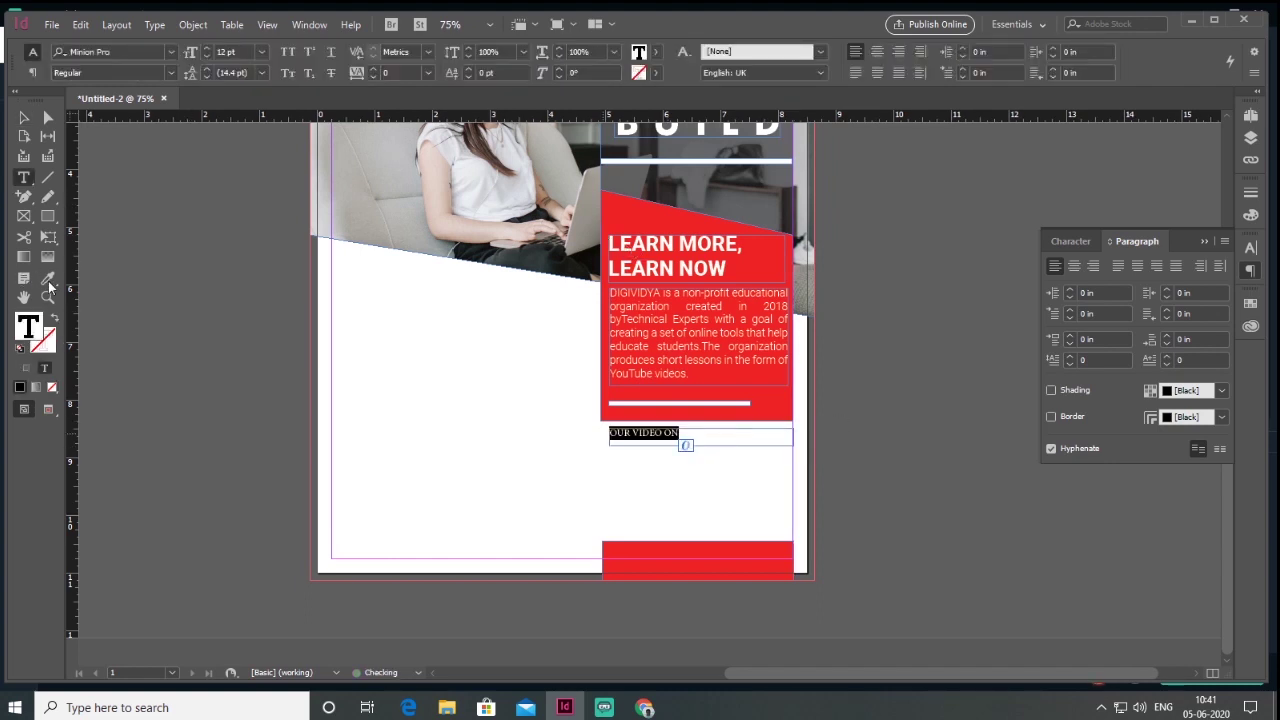
{"action": "left_click", "coordinate": [47, 281]}
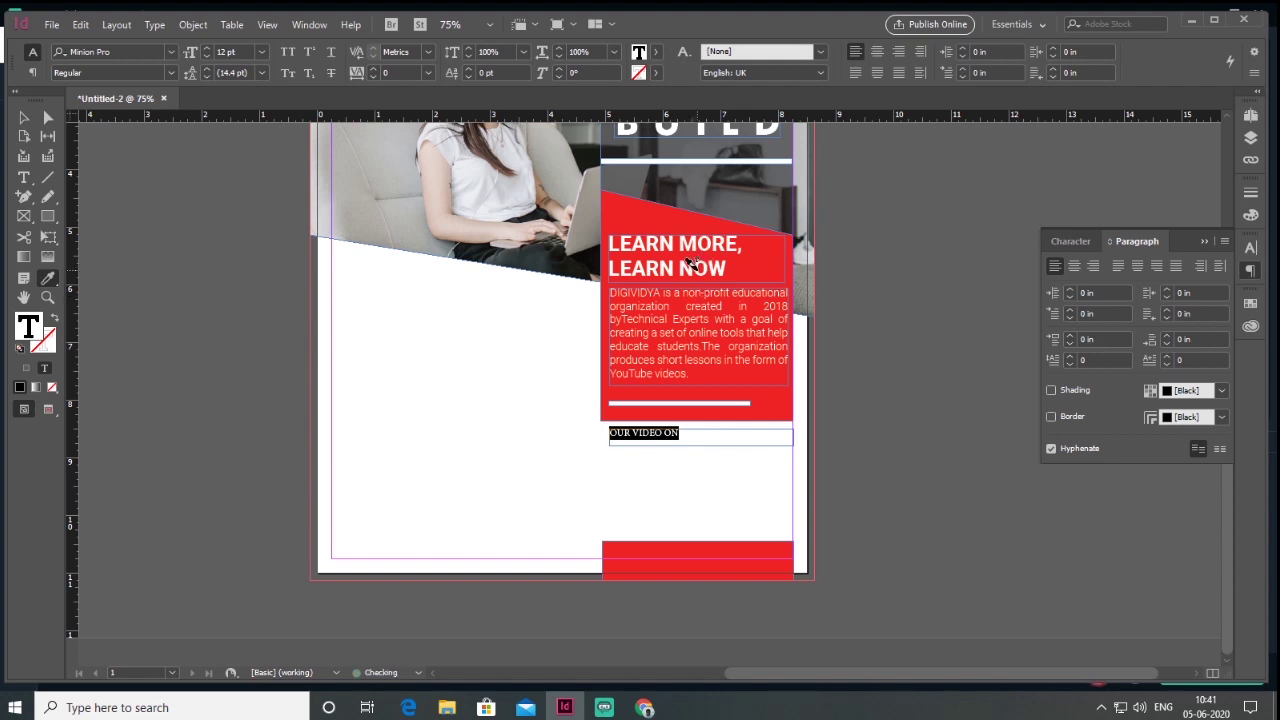
{"action": "left_click", "coordinate": [700, 270]}
{"action": "key", "text": "v"}
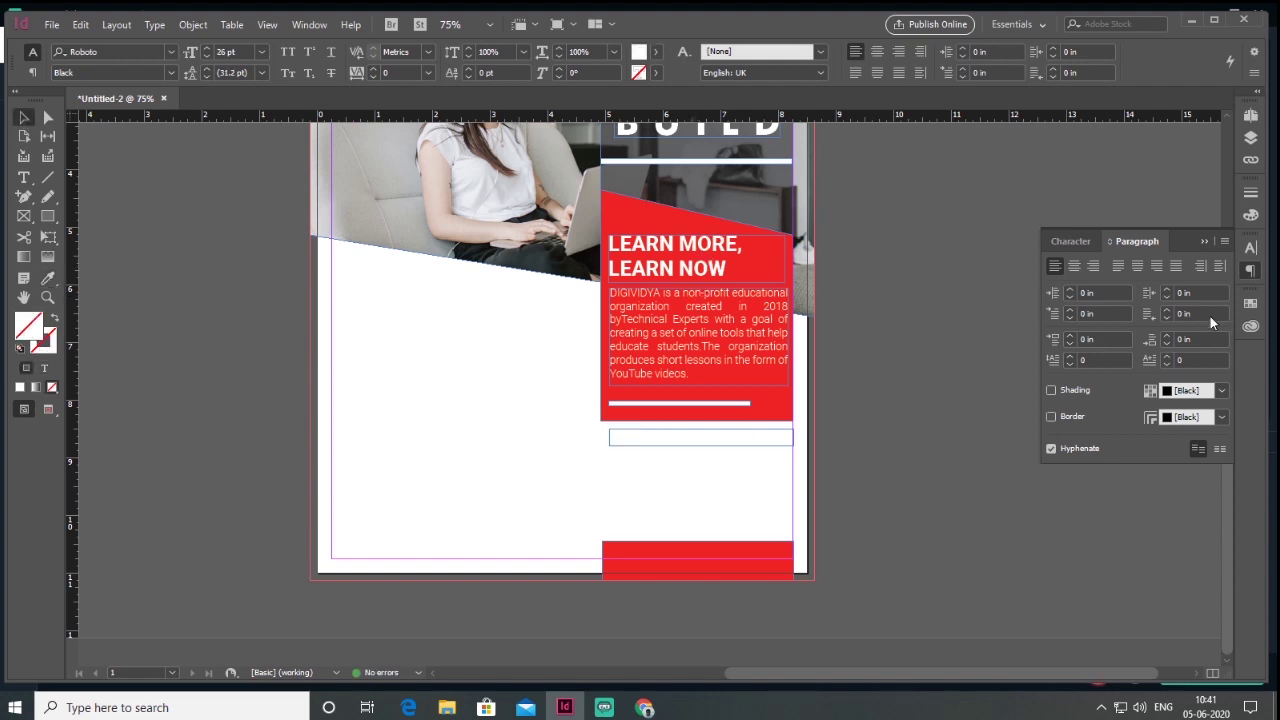
Change the text colour of the OUR VIDEO ON frame to black
{"action": "left_click", "coordinate": [1070, 241]}
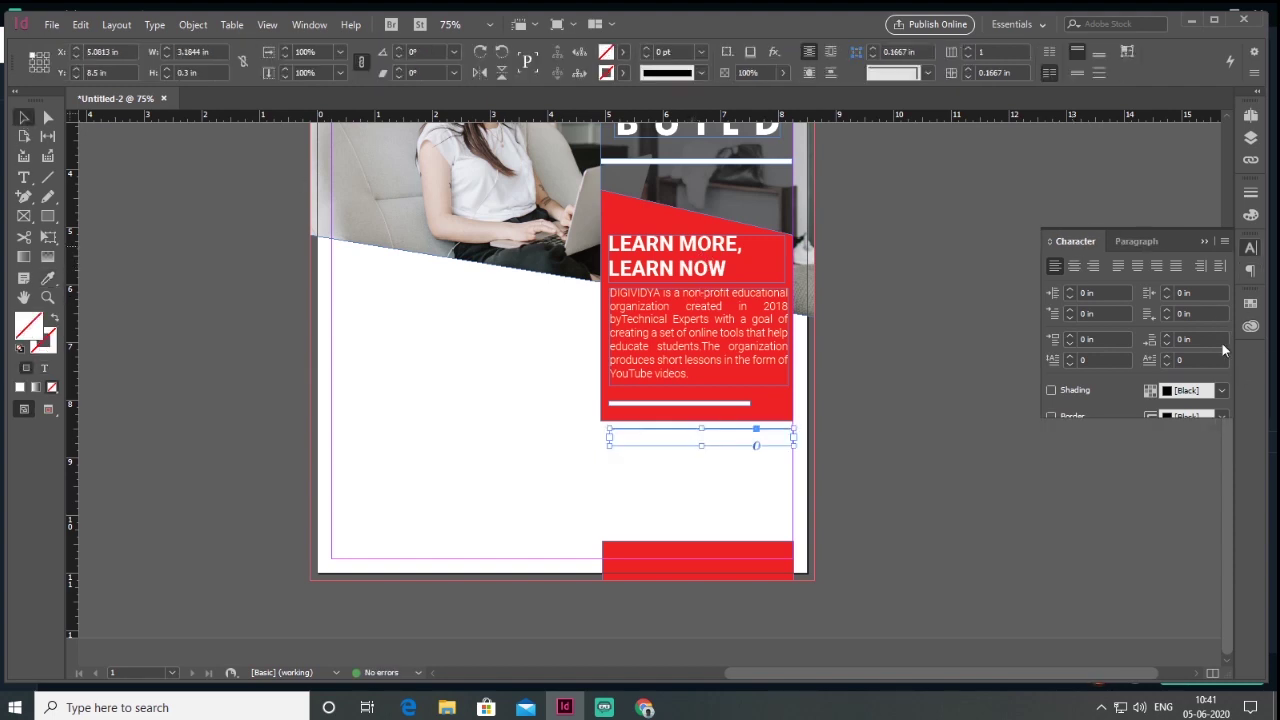
{"action": "left_click", "coordinate": [45, 369]}
{"action": "double_click", "coordinate": [35, 333]}
{"action": "left_click_drag", "start_coordinate": [719, 314], "coordinate": [534, 429]}
{"action": "key", "text": "Escape"}
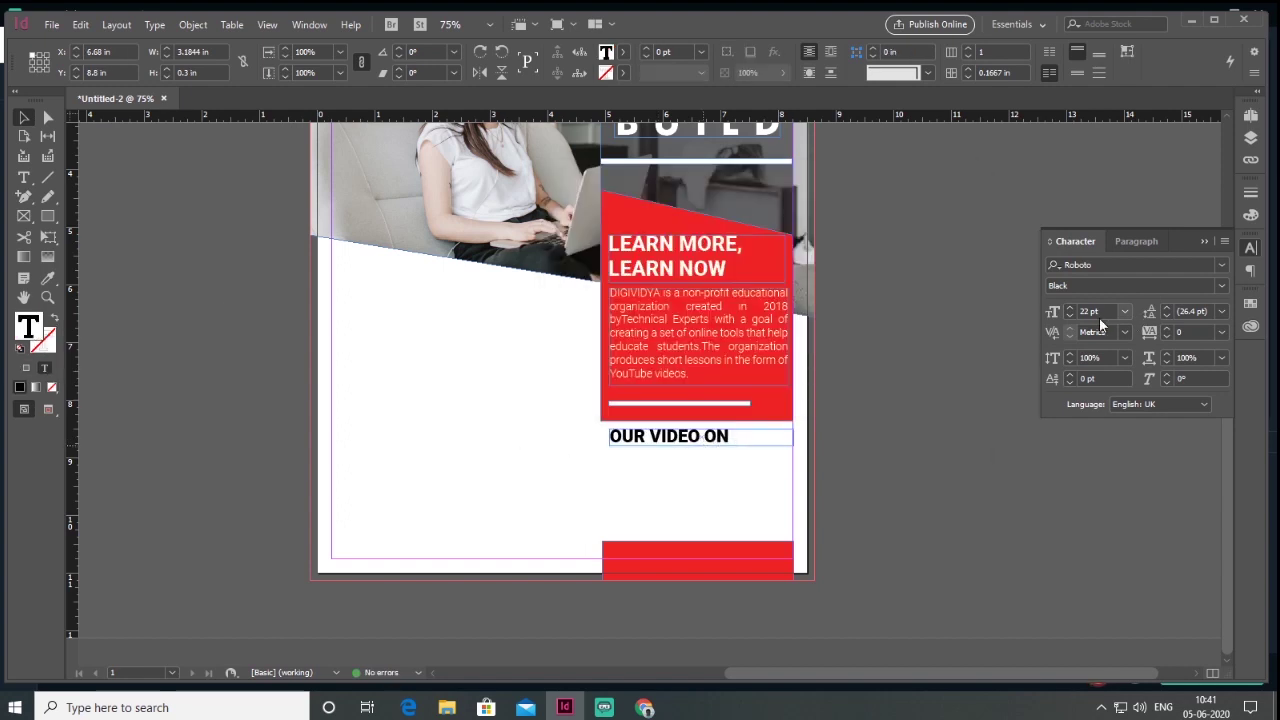
Set the OUR VIDEO ON text size to 19 pt and centre it in its frame
{"action": "left_click", "coordinate": [1069, 316]}
{"action": "left_click", "coordinate": [1069, 316]}
{"action": "left_click", "coordinate": [1069, 316]}
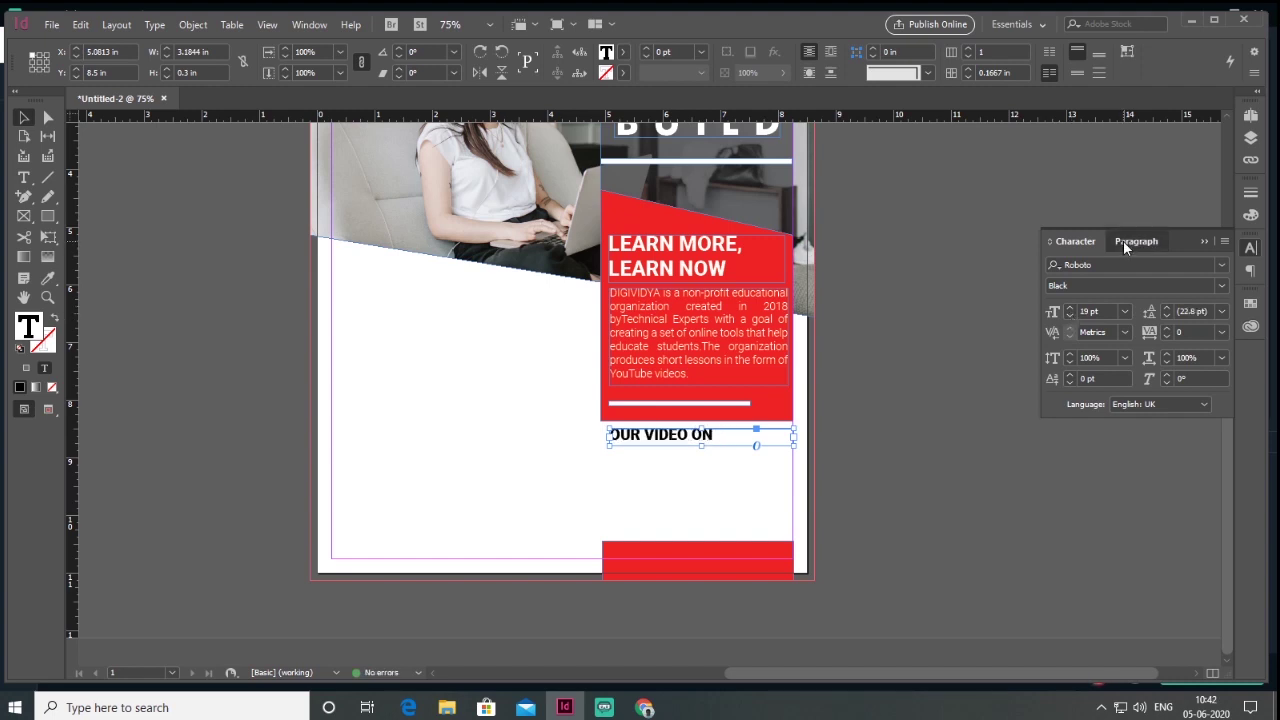
{"action": "left_click", "coordinate": [1123, 242]}
{"action": "left_click", "coordinate": [1074, 265]}
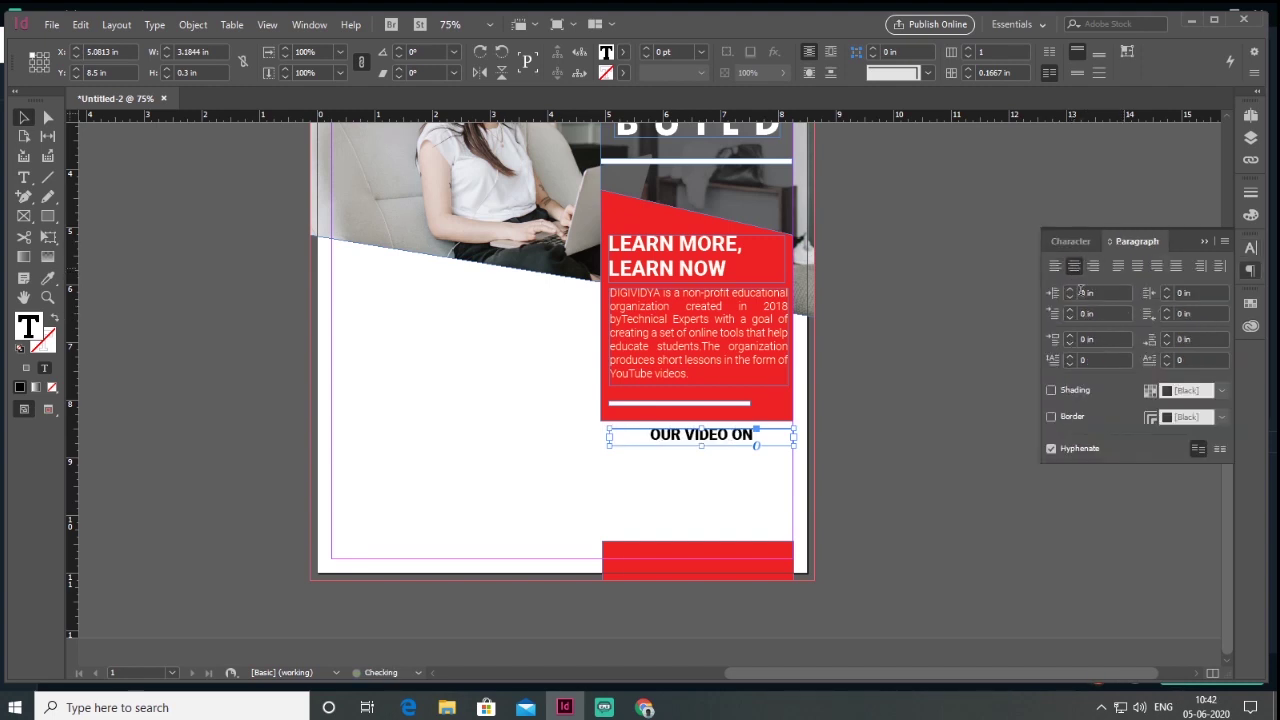
{"action": "left_click", "coordinate": [868, 460]}
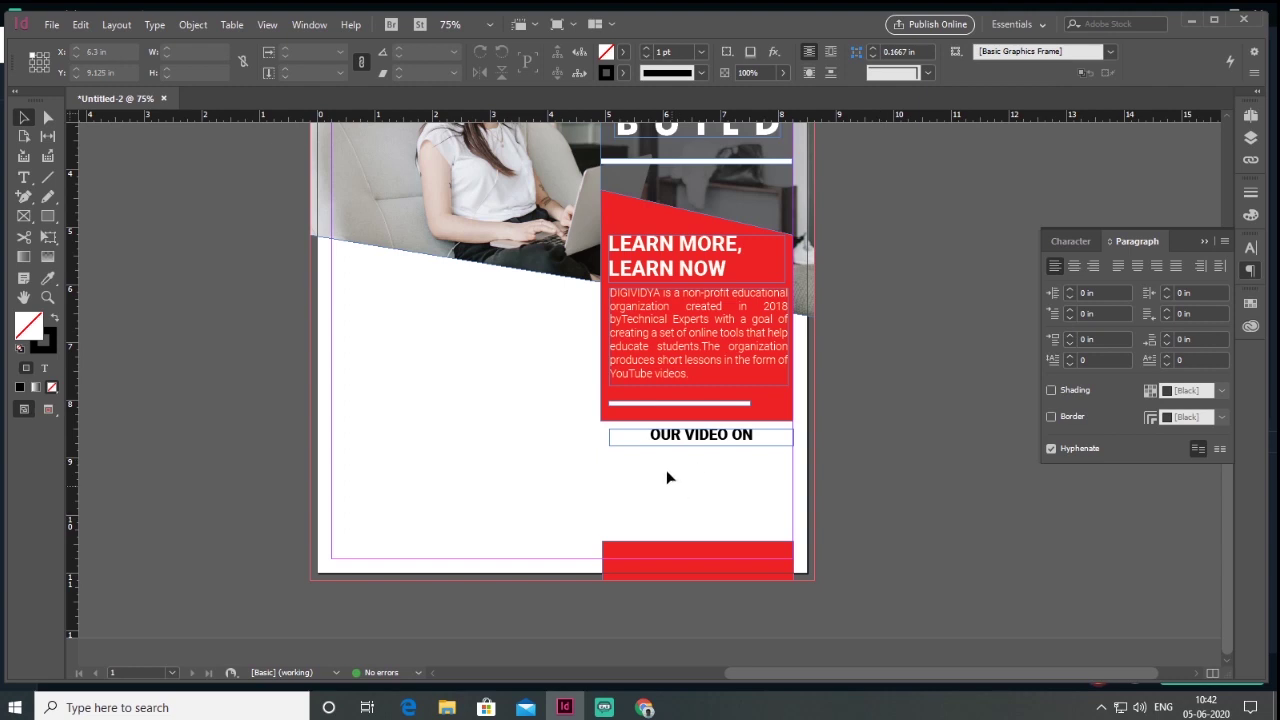
{"action": "left_click", "coordinate": [203, 32]}
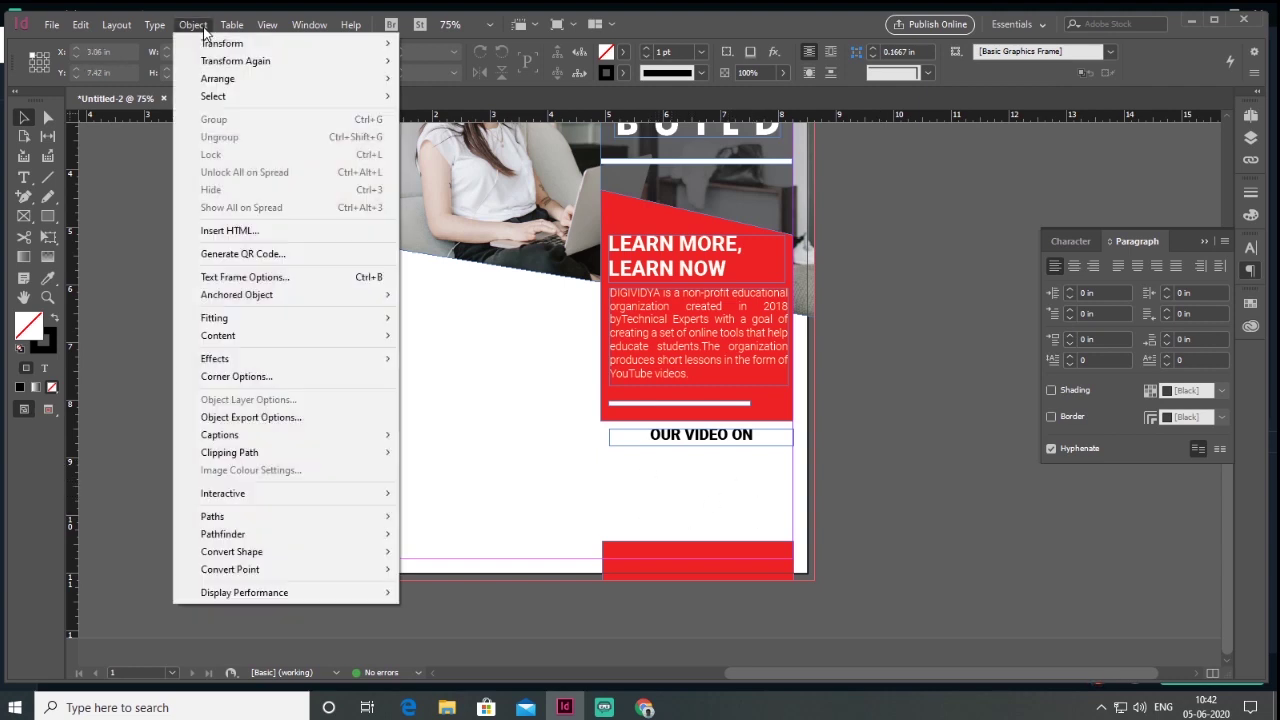
{"action": "left_click", "coordinate": [243, 255]}
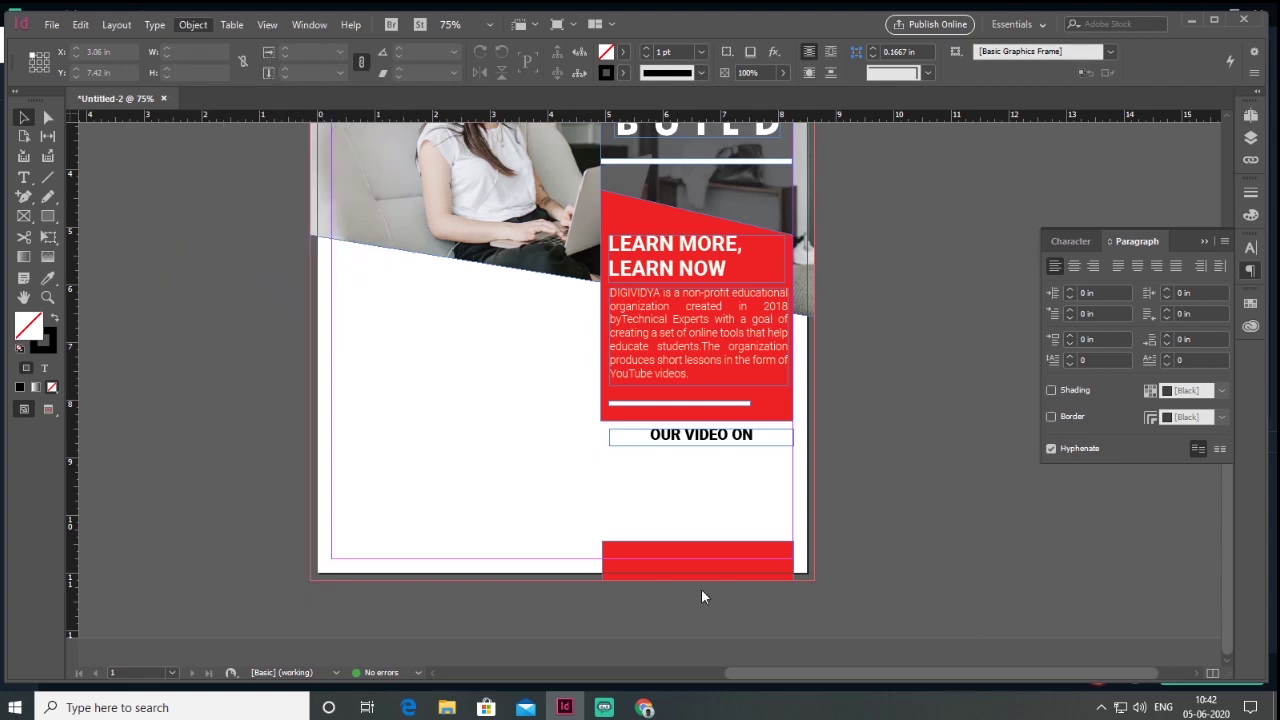
{"action": "left_click", "coordinate": [611, 277]}
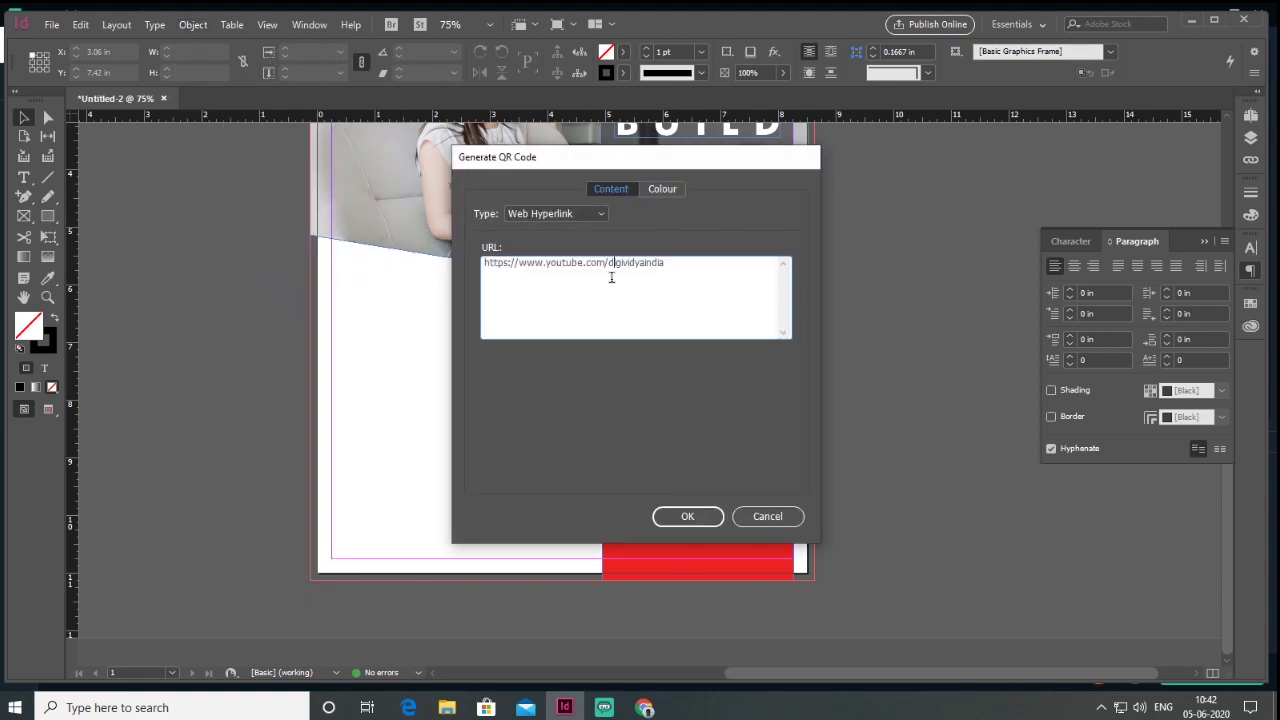
{"action": "left_click", "coordinate": [565, 211]}
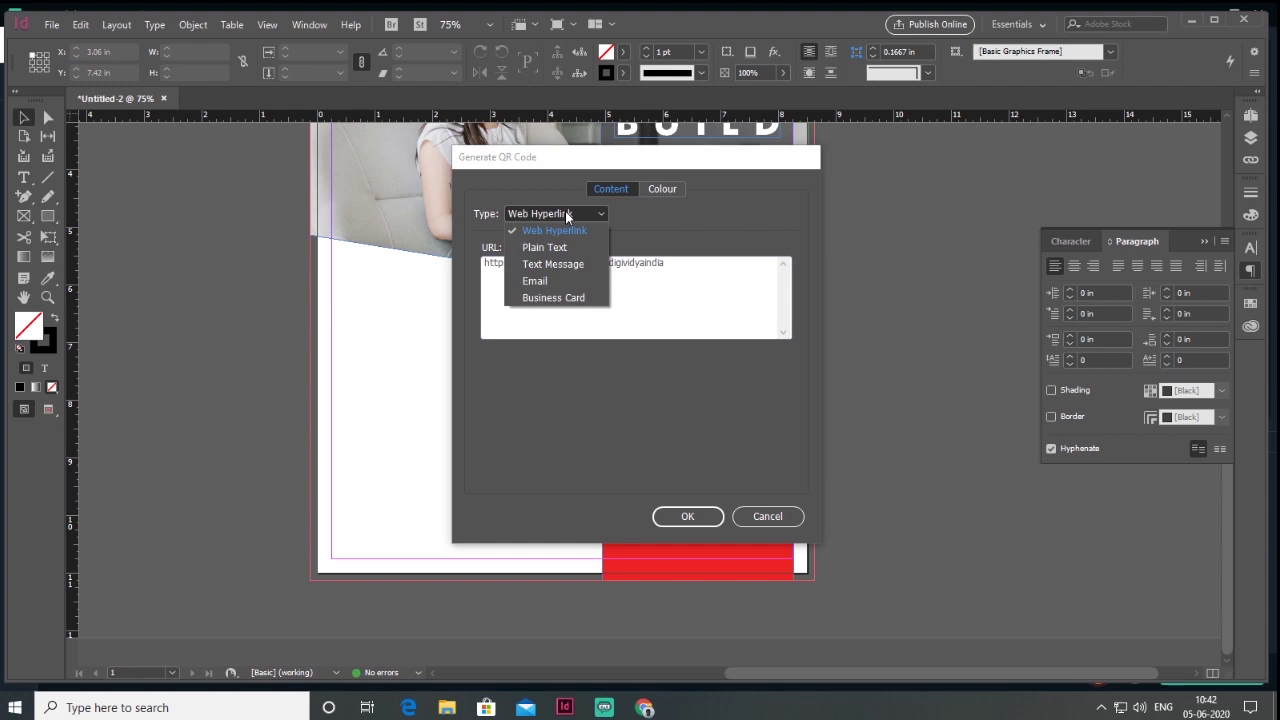
{"action": "left_click", "coordinate": [563, 231]}
{"action": "left_click_drag", "start_coordinate": [525, 263], "coordinate": [496, 268]}
{"action": "left_click", "coordinate": [625, 280]}
{"action": "left_click_drag", "start_coordinate": [680, 263], "coordinate": [471, 264]}
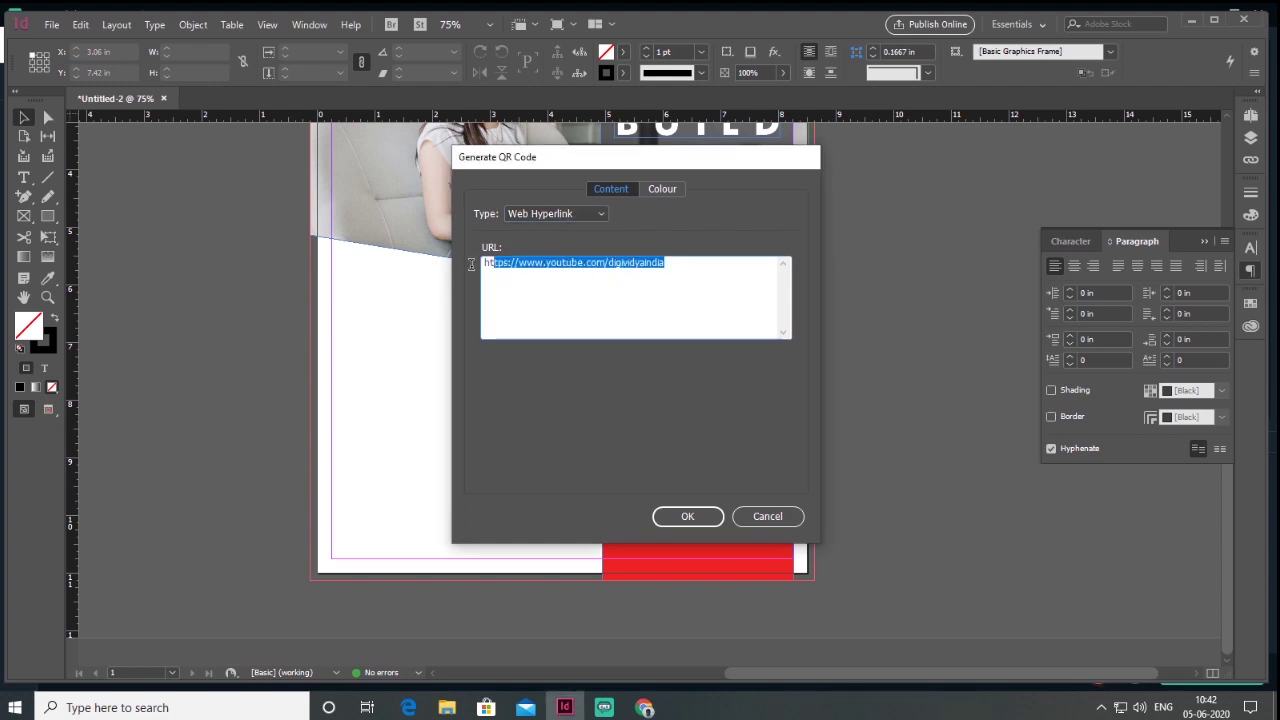
{"action": "left_click", "coordinate": [687, 517]}
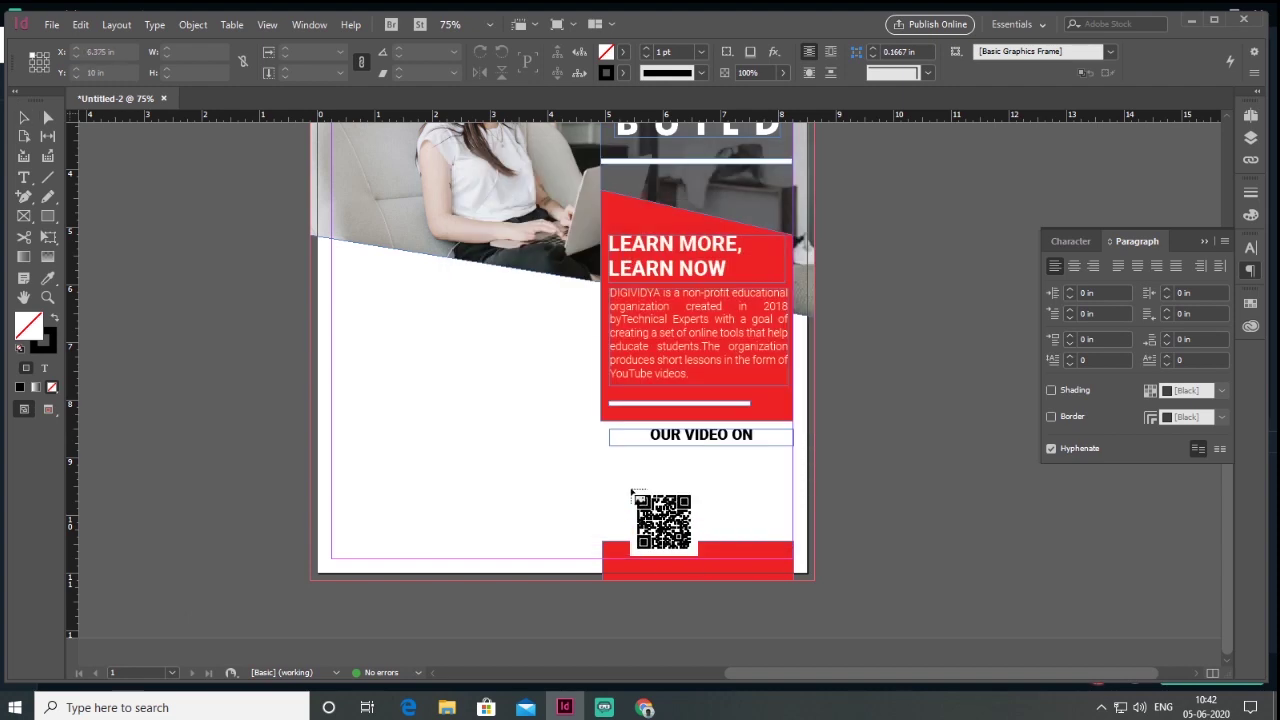
Place the QR code about 1.185 in square and centre it directly below OUR VIDEO ON
{"action": "left_click_drag", "start_coordinate": [656, 458], "coordinate": [724, 524]}
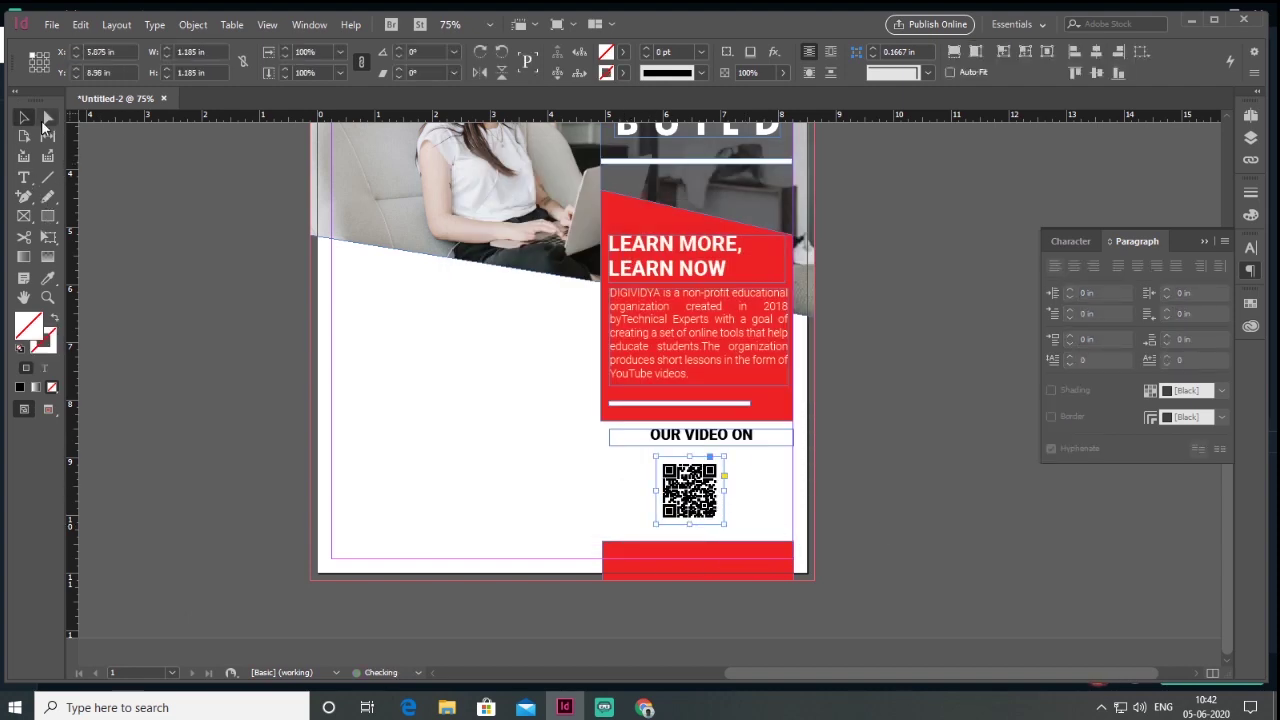
{"action": "left_click_drag", "start_coordinate": [700, 496], "coordinate": [716, 487]}
{"action": "left_click", "coordinate": [839, 475]}
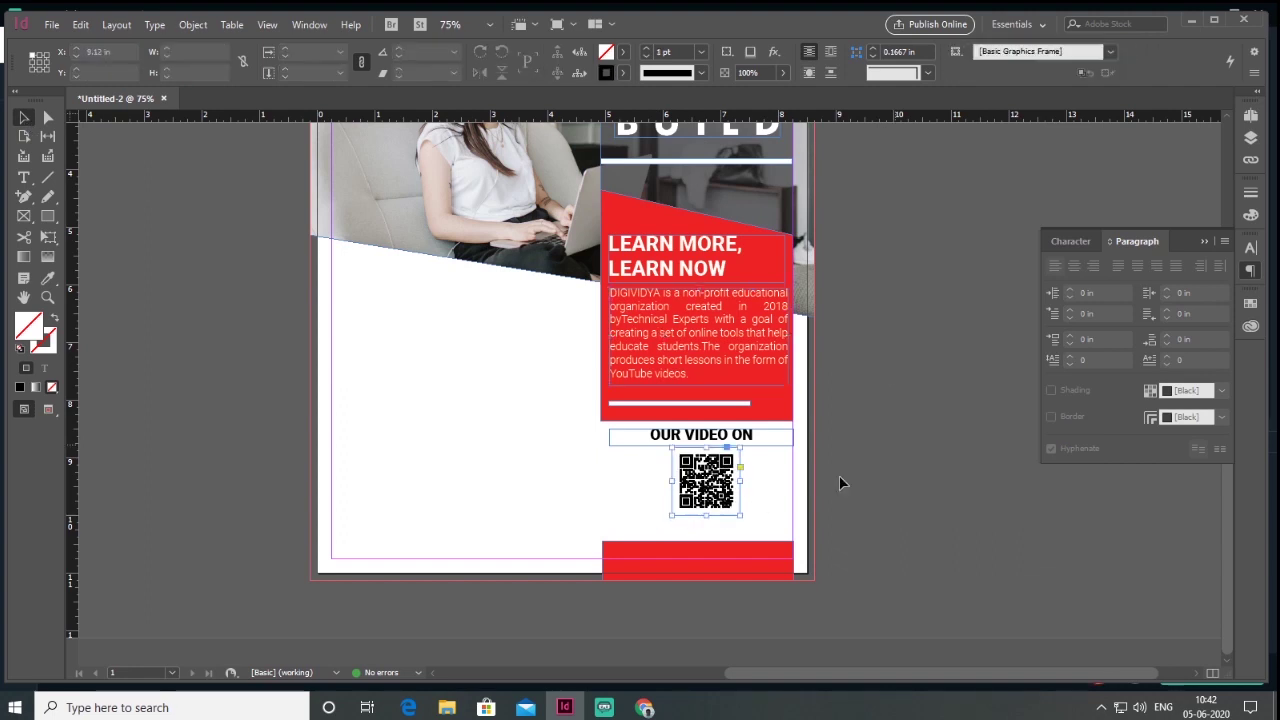
{"action": "key", "text": "t"}
{"action": "left_click_drag", "start_coordinate": [609, 527], "coordinate": [803, 538]}
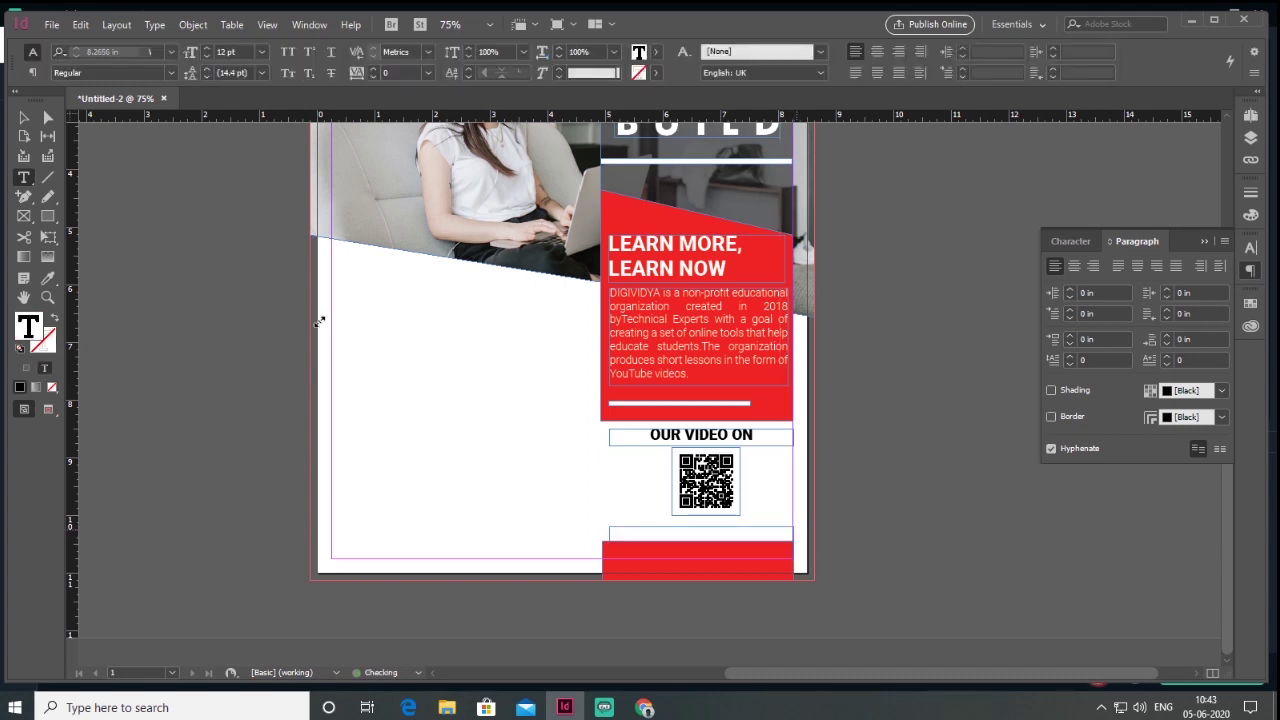
{"action": "type", "text": "https://www.youtube.com/digividyaindia"}
{"action": "left_click", "coordinate": [23, 118]}
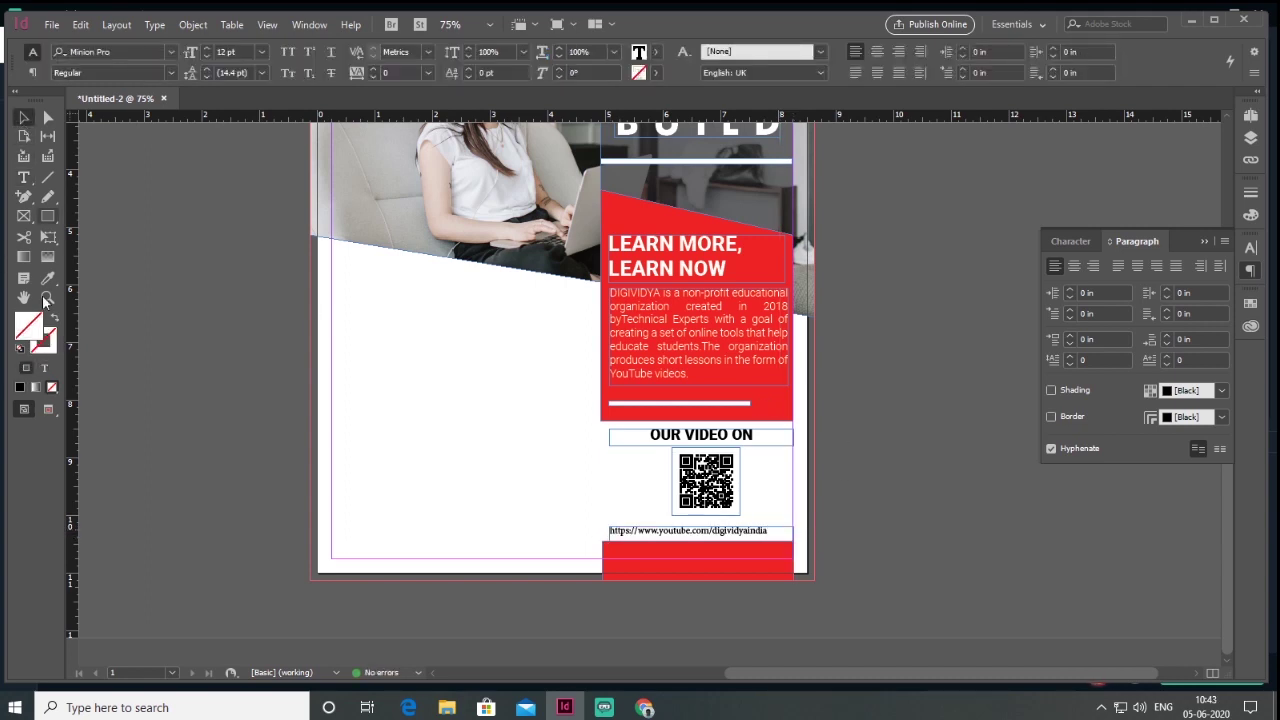
Change the font of the YouTube URL text to Arial
{"action": "left_click", "coordinate": [1072, 242]}
{"action": "left_click", "coordinate": [1113, 264]}
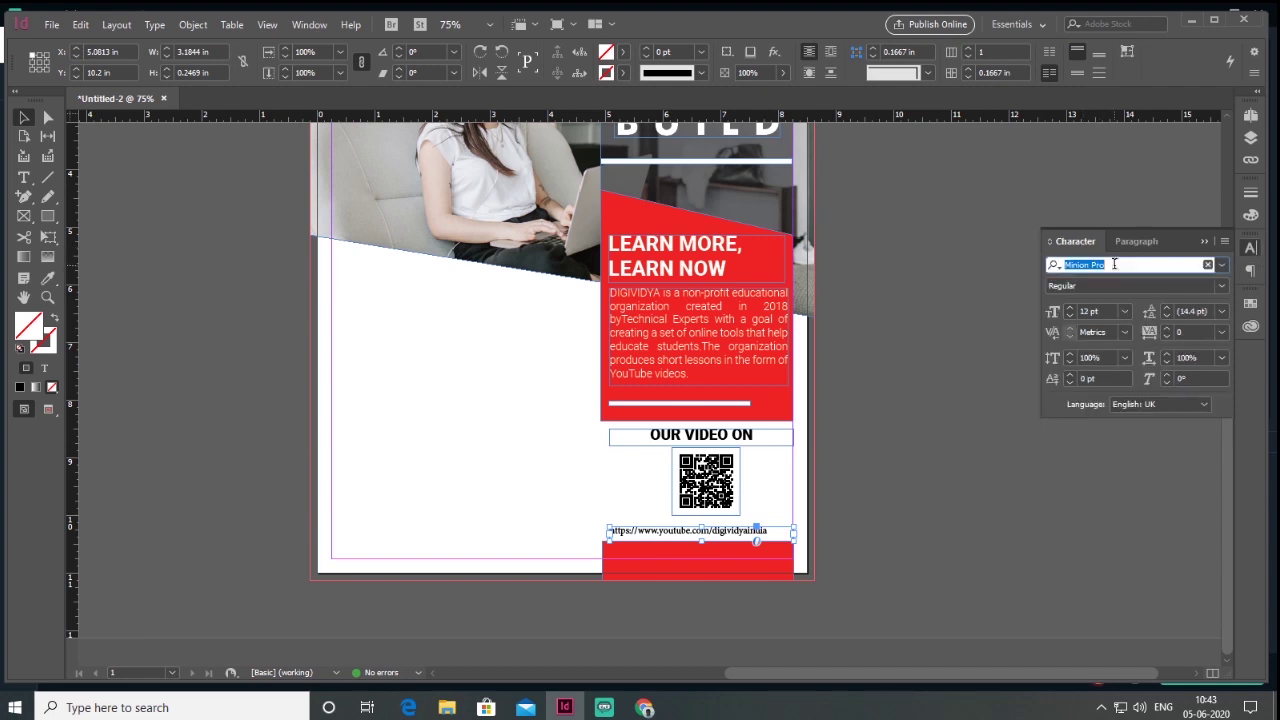
{"action": "type", "text": "ARI"}
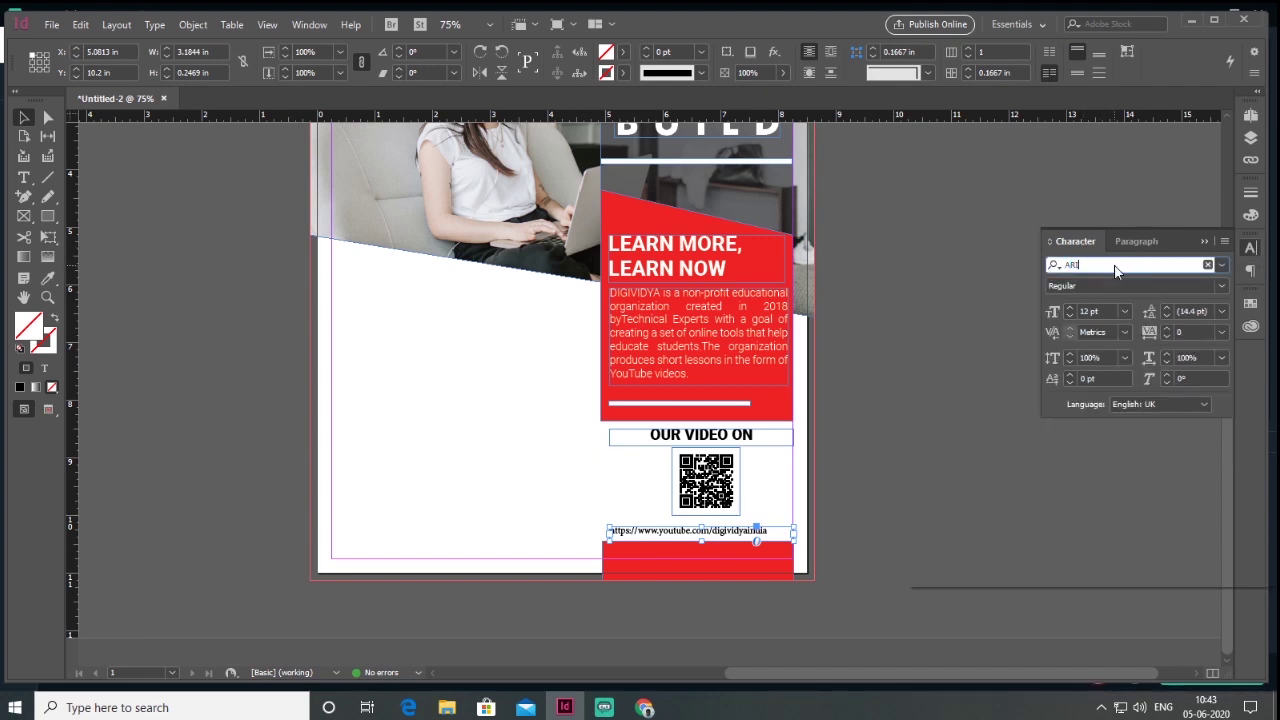
{"action": "key", "text": "Return"}
Centre the YouTube URL in its frame and slightly increase its font size
{"action": "left_click", "coordinate": [1136, 243]}
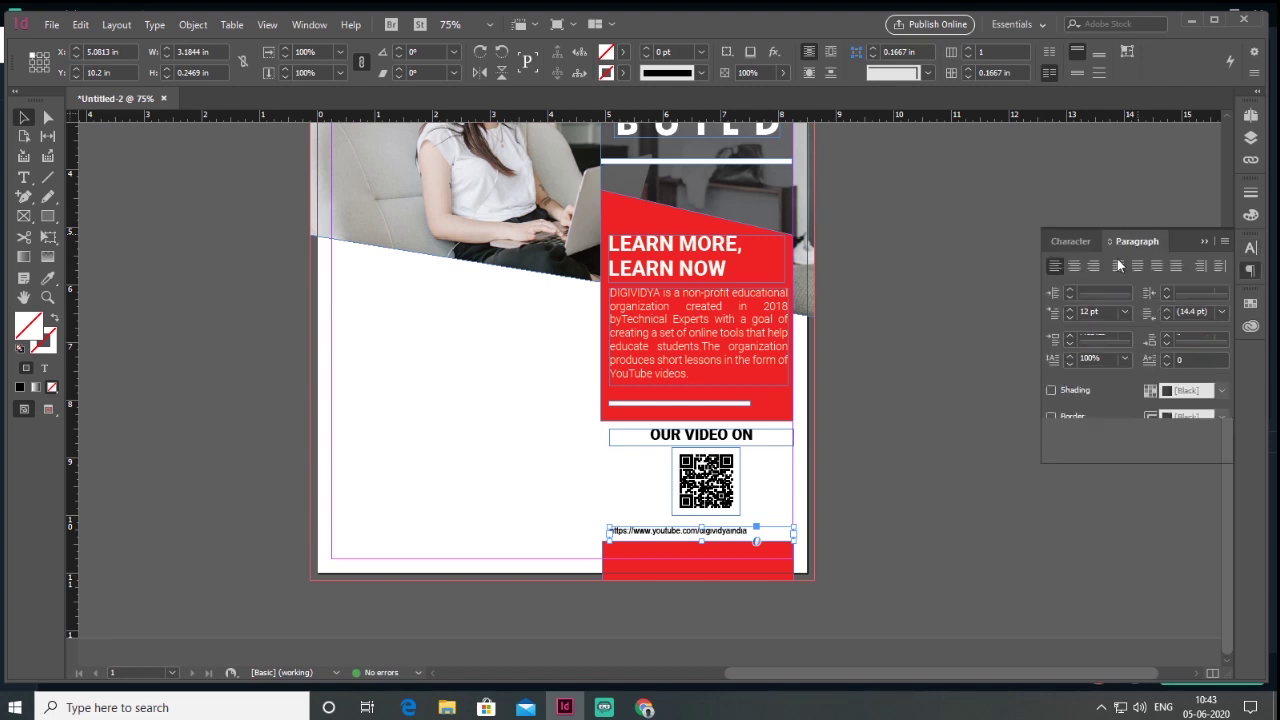
{"action": "left_click", "coordinate": [1073, 265]}
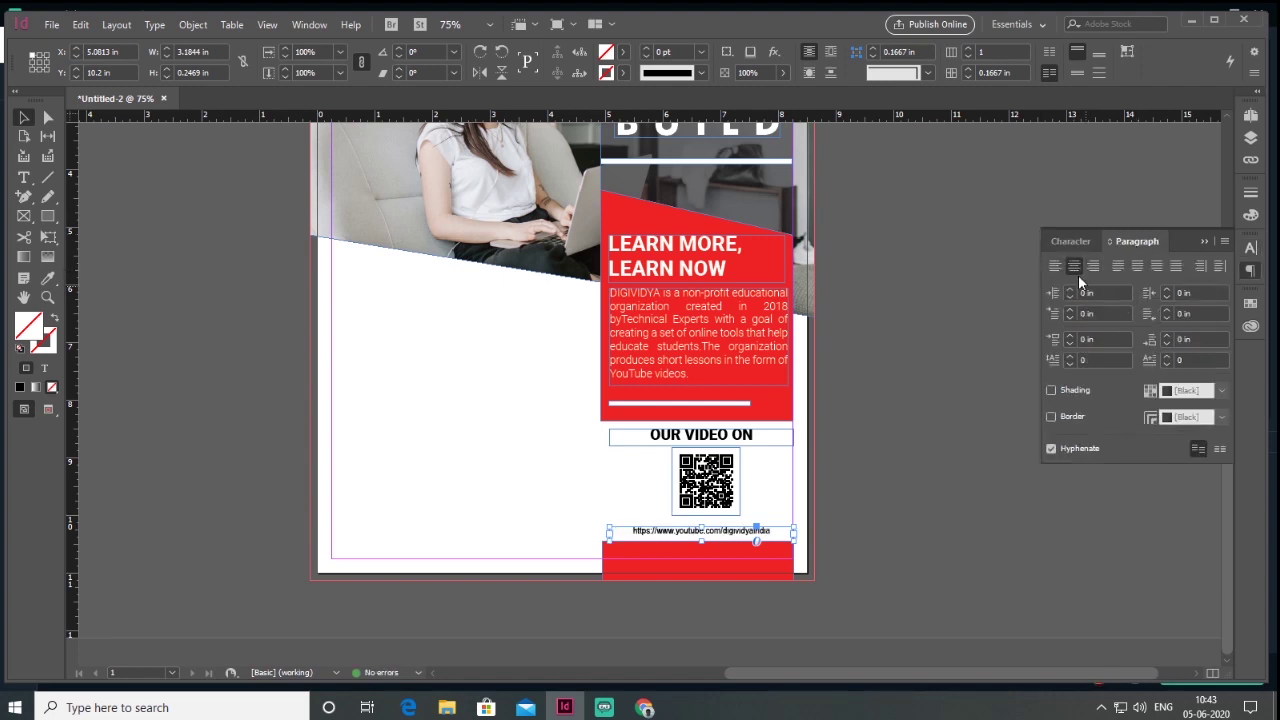
{"action": "left_click", "coordinate": [1063, 240]}
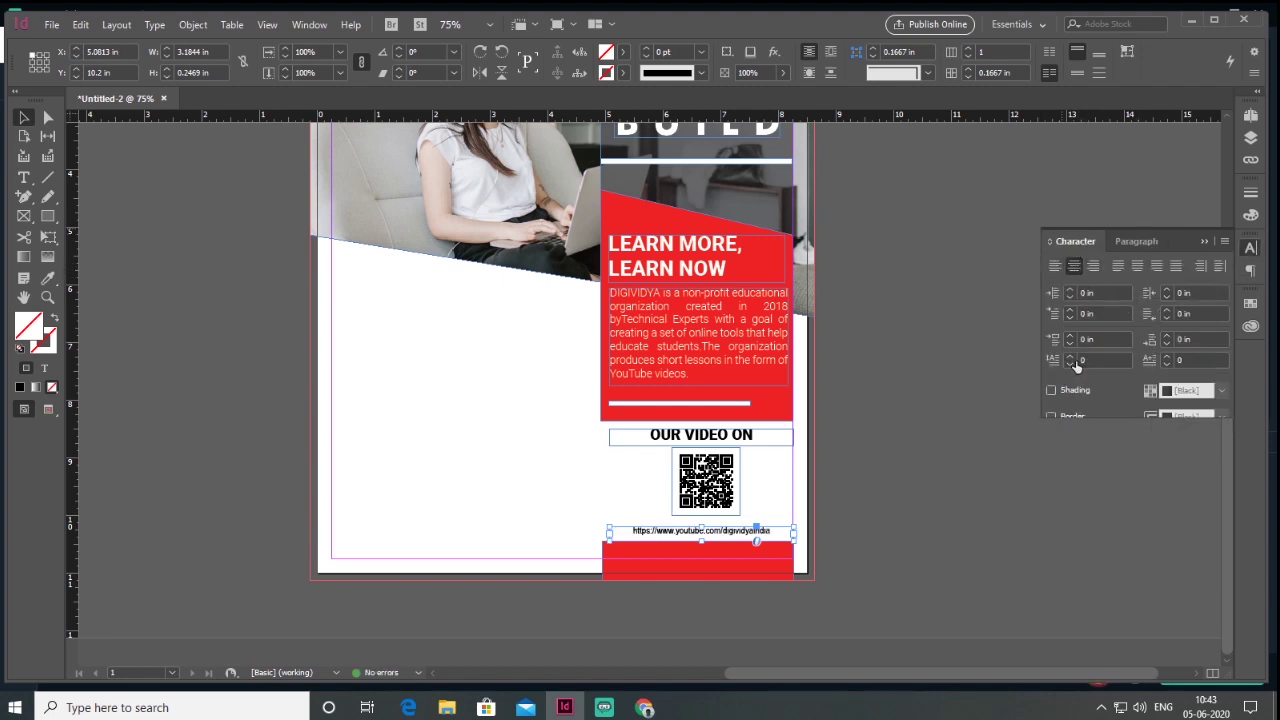
{"action": "left_click", "coordinate": [1070, 308]}
{"action": "left_click", "coordinate": [861, 474]}
Paste a copy of the LEARN MORE, LEARN NOW frame at the white area's left margin and make its text black
{"action": "left_click_drag", "start_coordinate": [726, 319], "coordinate": [894, 349]}
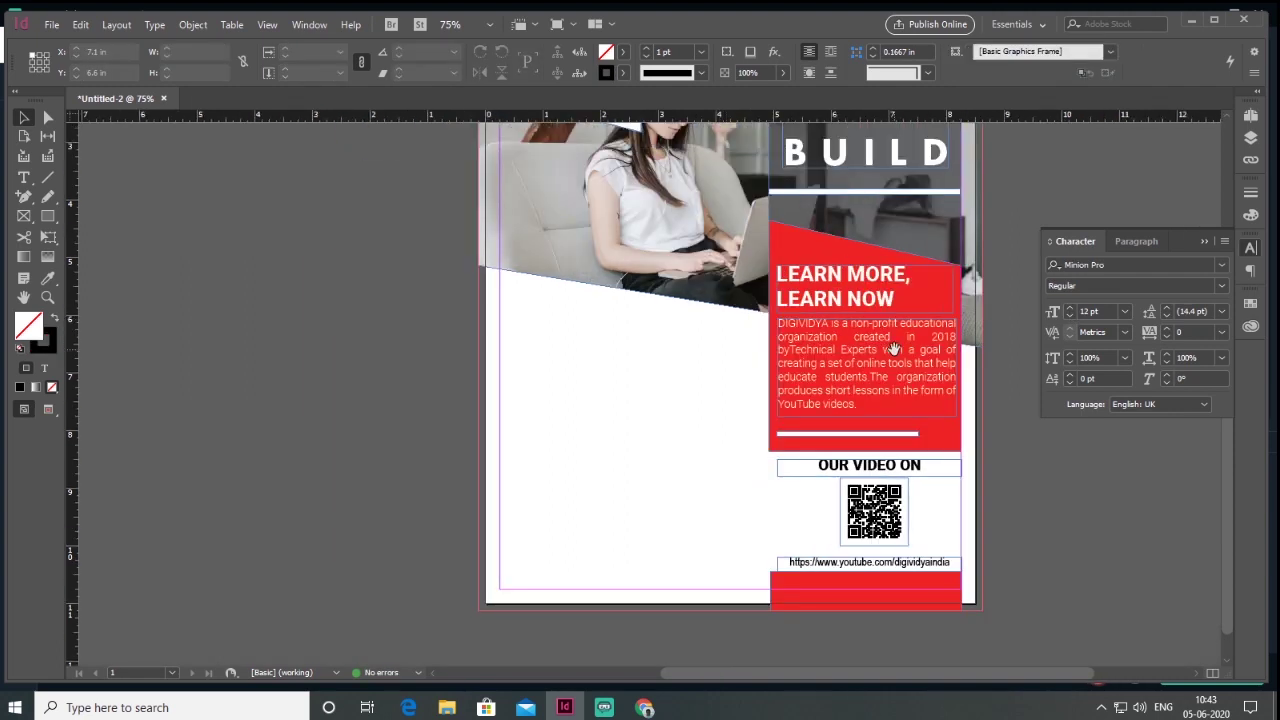
{"action": "key", "text": "ctrl+v"}
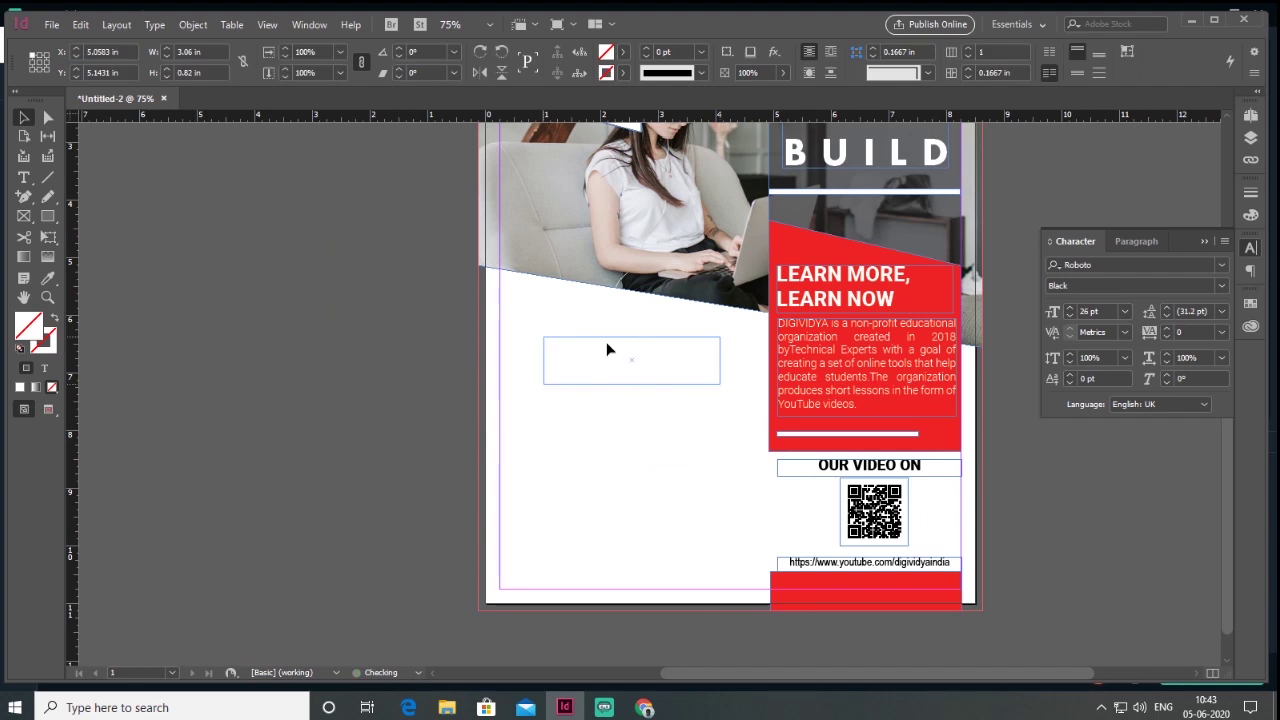
{"action": "left_click", "coordinate": [43, 370]}
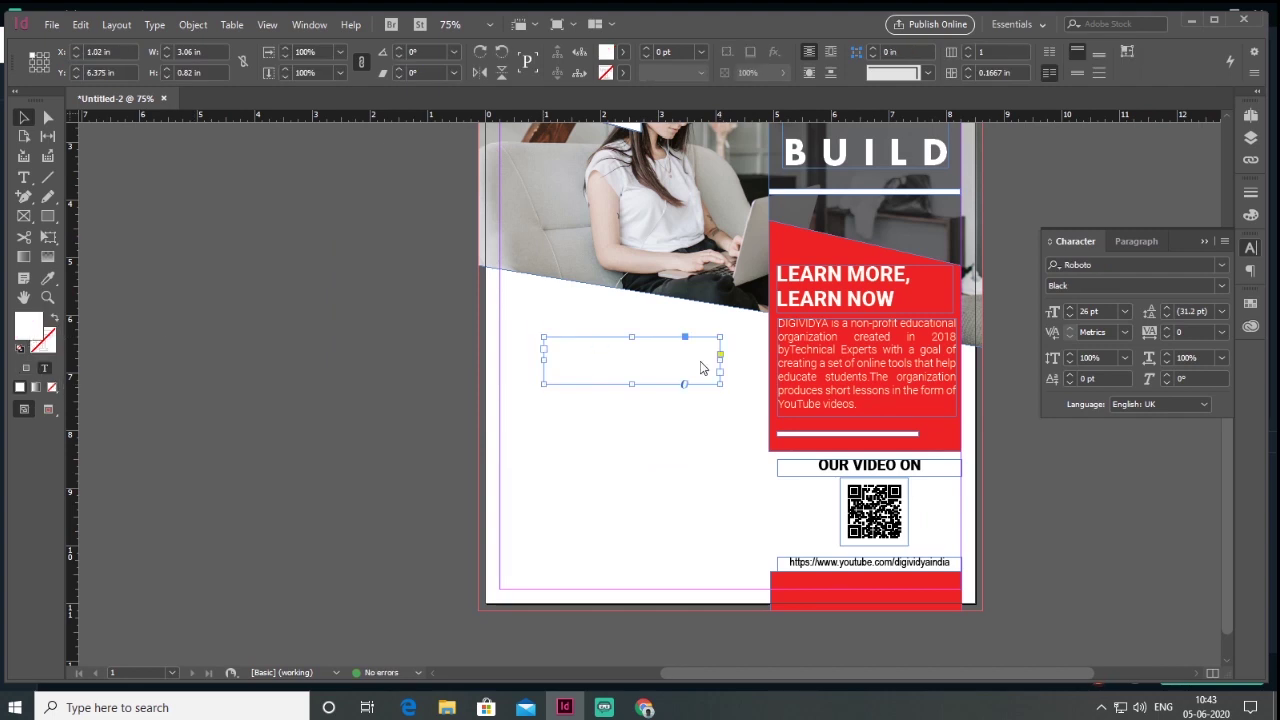
{"action": "left_click_drag", "start_coordinate": [699, 294], "coordinate": [558, 442]}
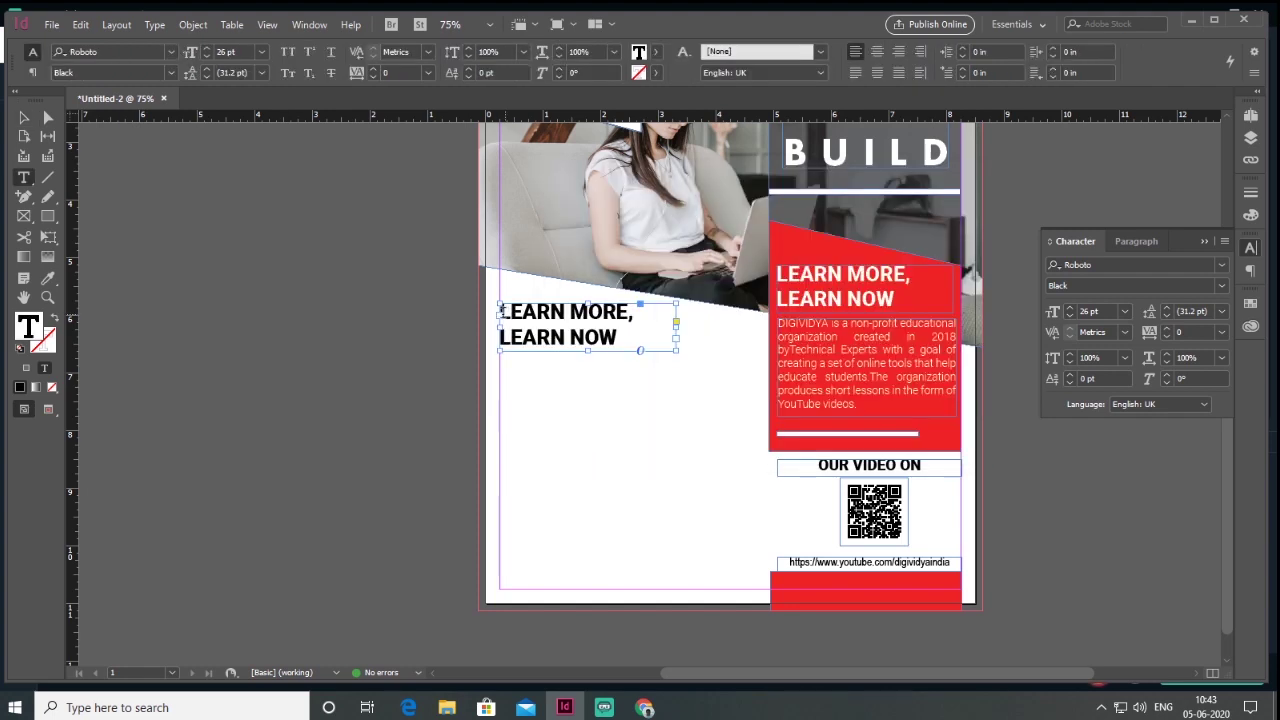
Replace the copied heading text with WHO WE ARE ? and enlarge it to fill a frame about 3.06 by 0.5 in
{"action": "left_click_drag", "start_coordinate": [503, 311], "coordinate": [620, 338]}
{"action": "type", "text": "WHO WE ARE ?"}
{"action": "key", "text": "Escape"}
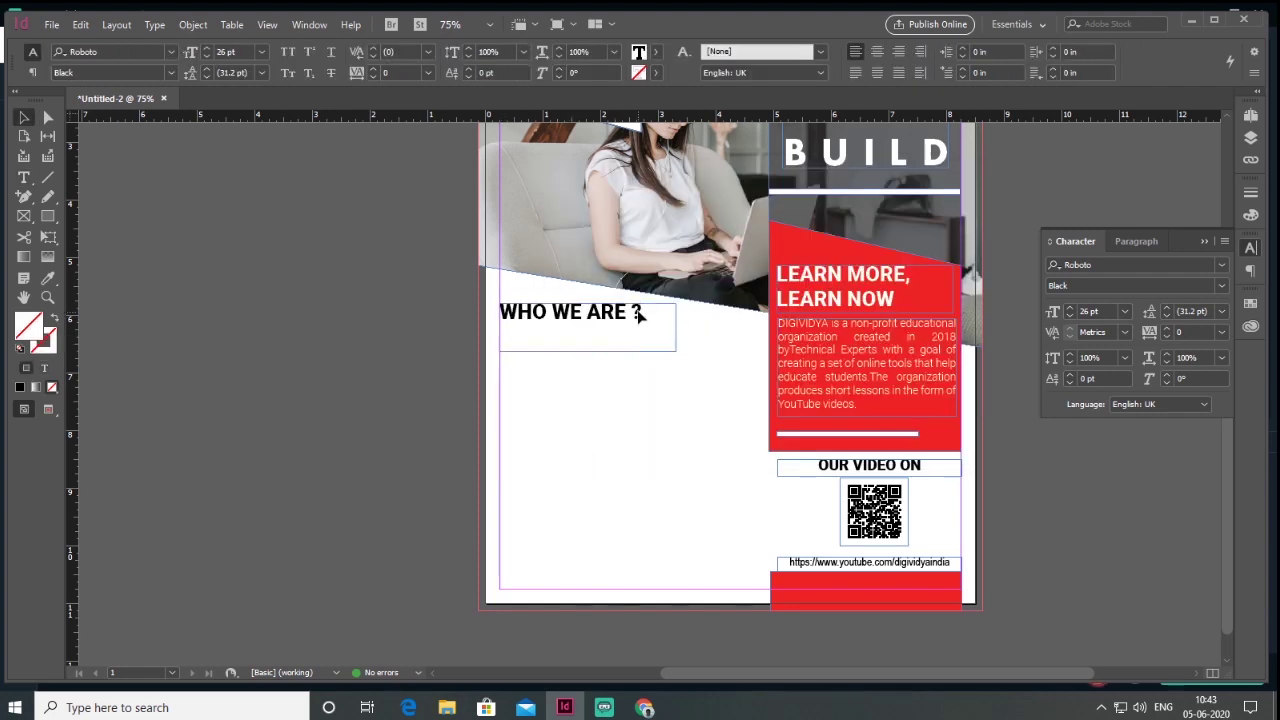
{"action": "double_click", "coordinate": [623, 320]}
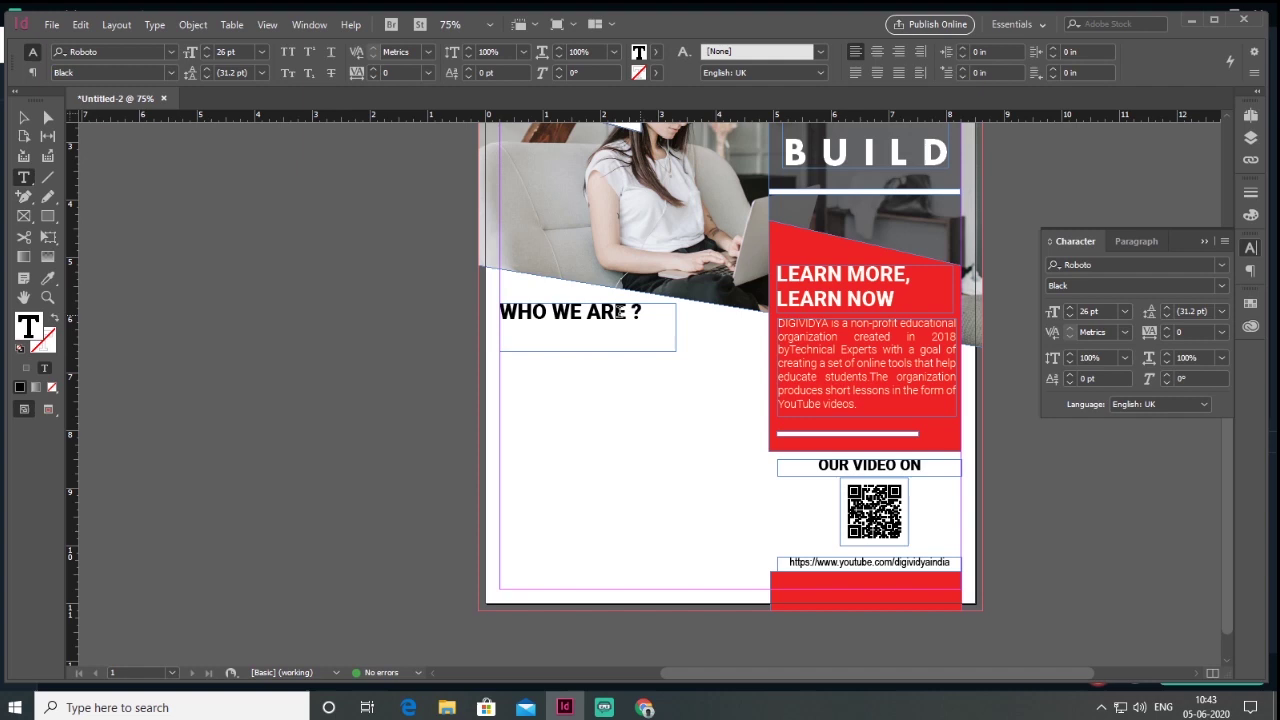
{"action": "left_click_drag", "start_coordinate": [642, 312], "coordinate": [467, 303]}
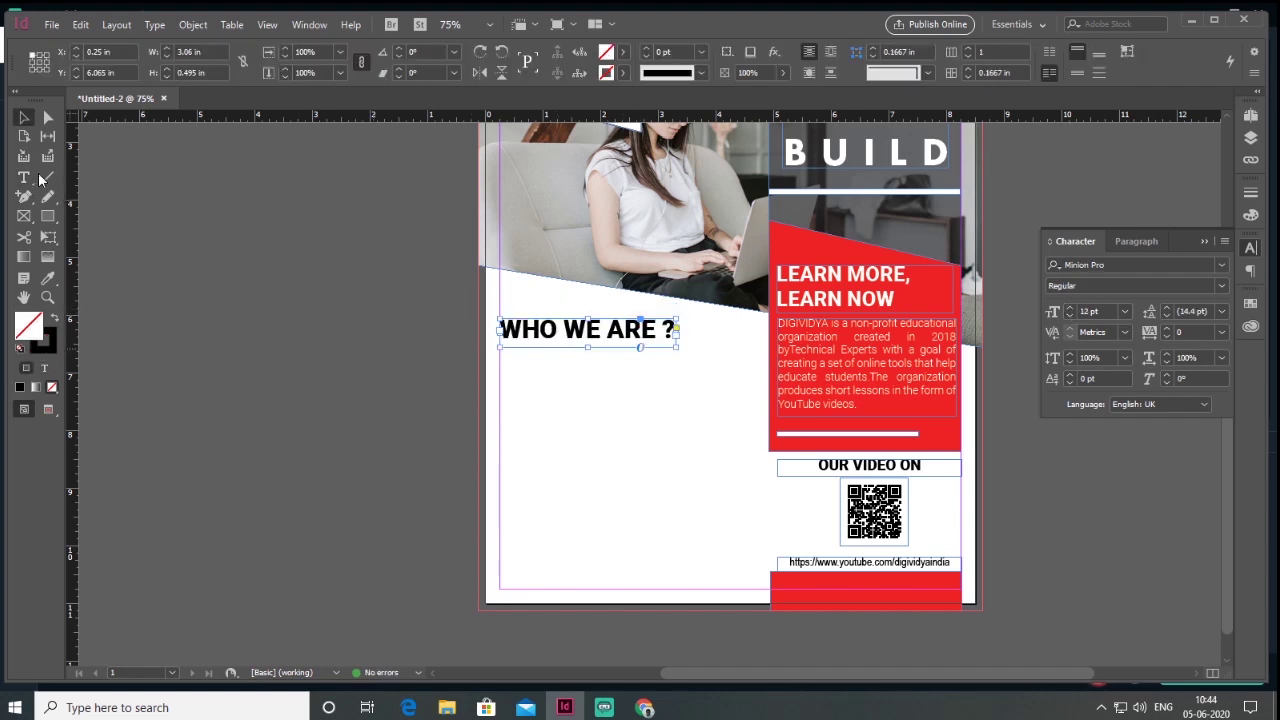
Draw a horizontal black line about 3.73 in long under the WHO WE ARE ? heading with a 2 pt stroke
{"action": "left_click", "coordinate": [46, 177]}
{"action": "left_click_drag", "start_coordinate": [500, 353], "coordinate": [715, 353]}
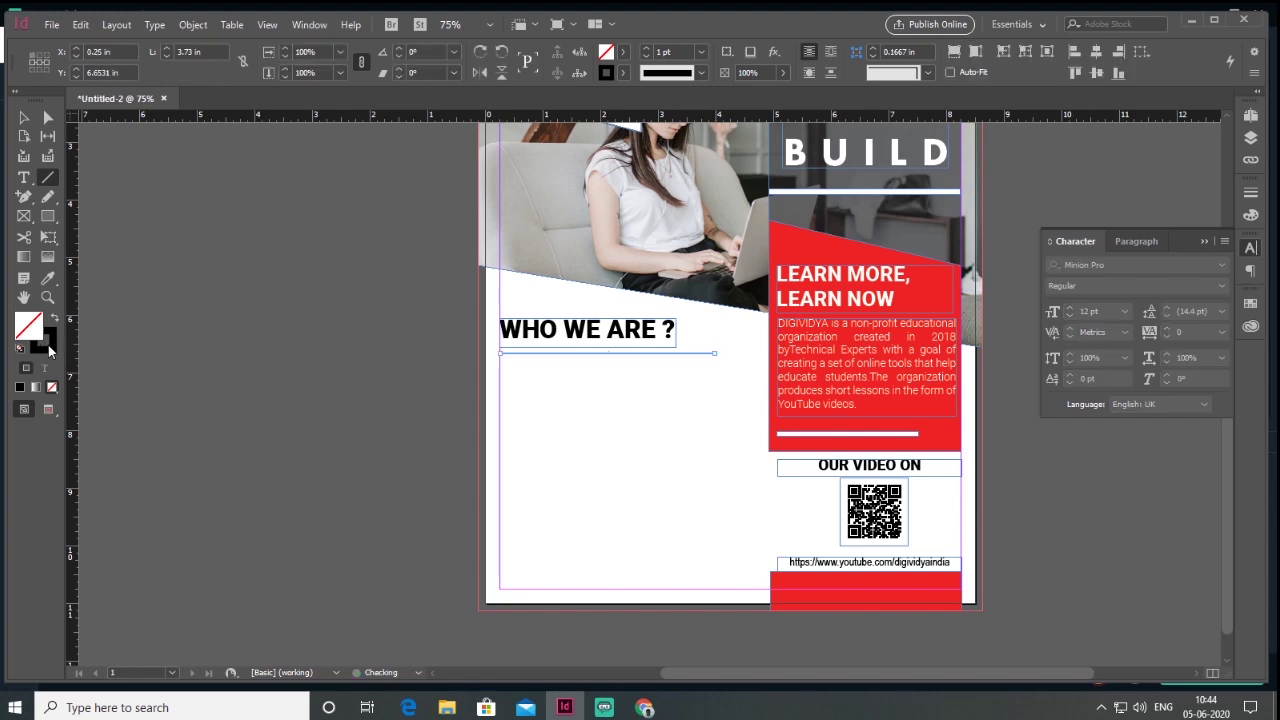
{"action": "left_click", "coordinate": [646, 47]}
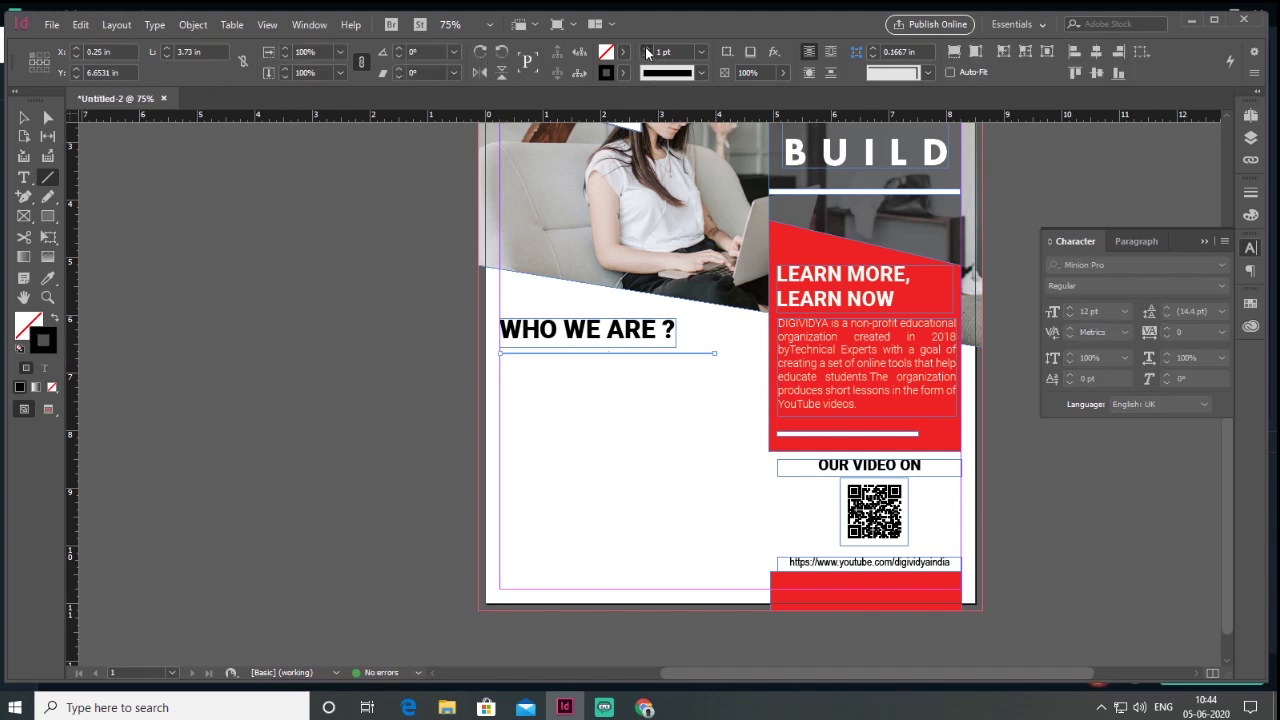
Duplicate the WHO WE ARE ? heading directly below the line and replace its text with WE ARE DESIGNERS
{"action": "left_click", "coordinate": [24, 117]}
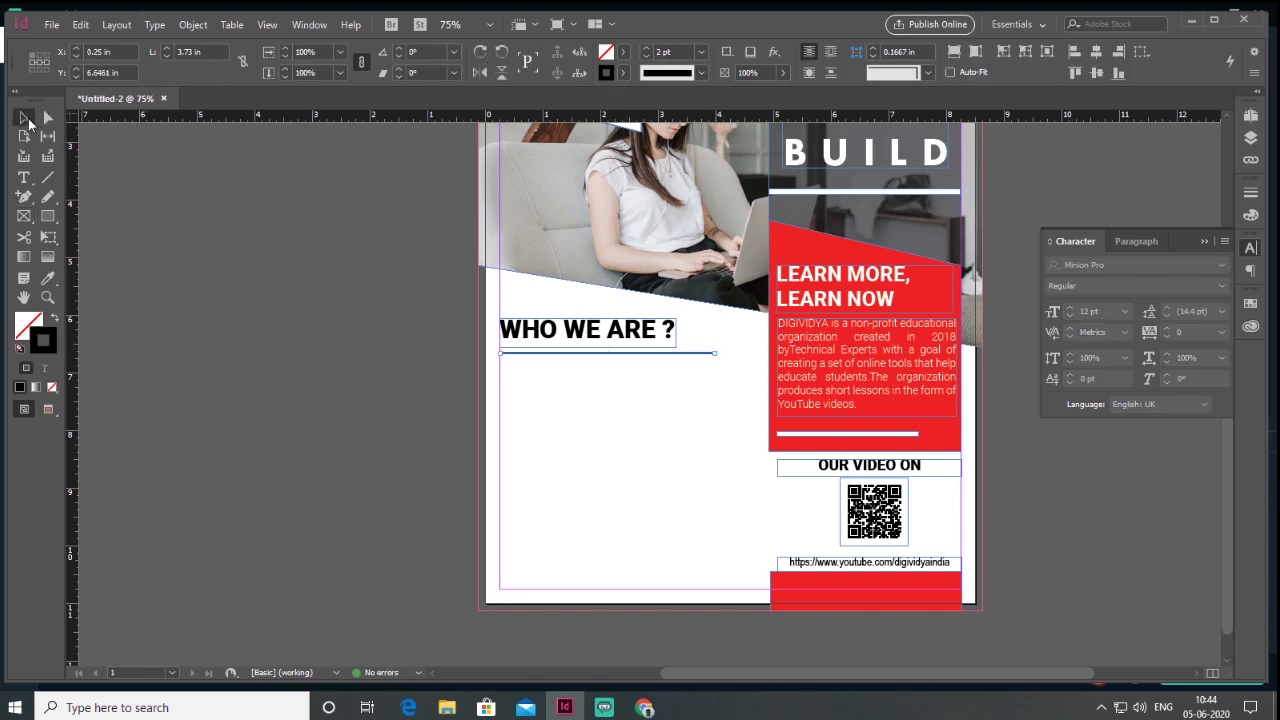
{"action": "left_click", "coordinate": [396, 330]}
{"action": "left_click_drag", "start_coordinate": [578, 330], "coordinate": [579, 374]}
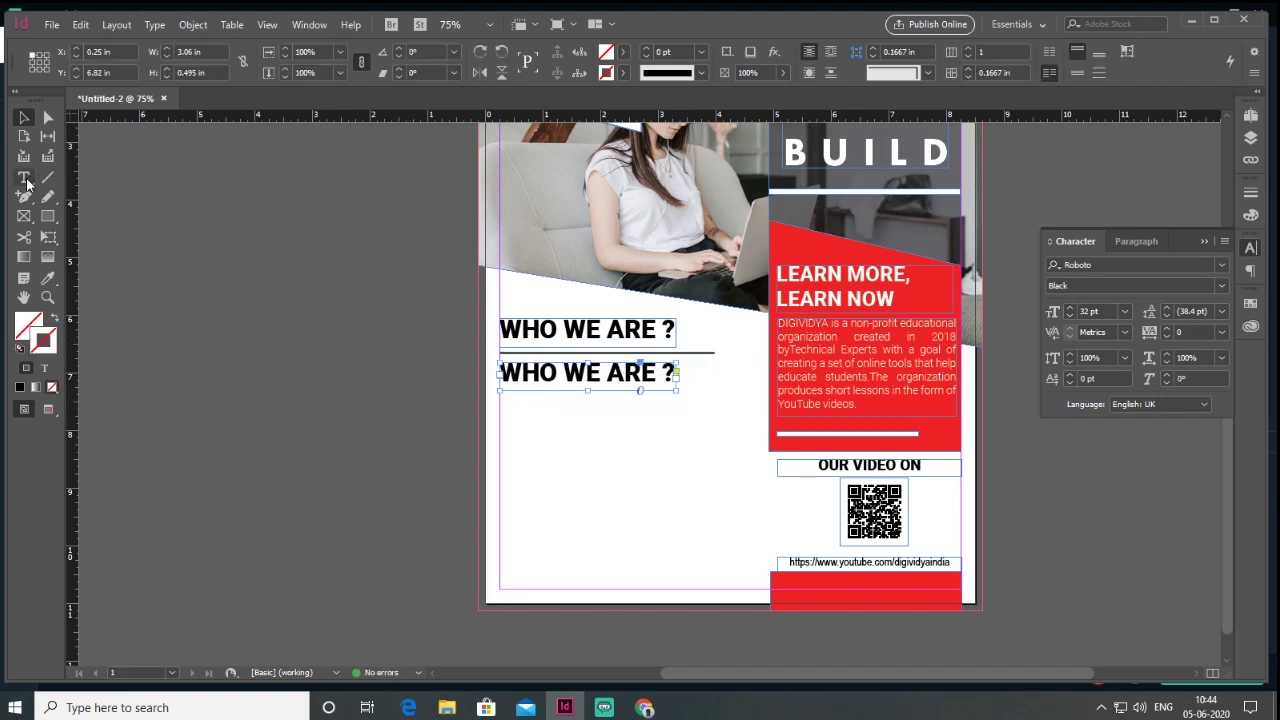
{"action": "left_click", "coordinate": [27, 183]}
{"action": "left_click", "coordinate": [508, 371]}
{"action": "key", "text": "ctrl+a"}
{"action": "key", "text": "ctrl+v"}
{"action": "key", "text": "Escape"}
{"action": "key", "text": "Escape"}
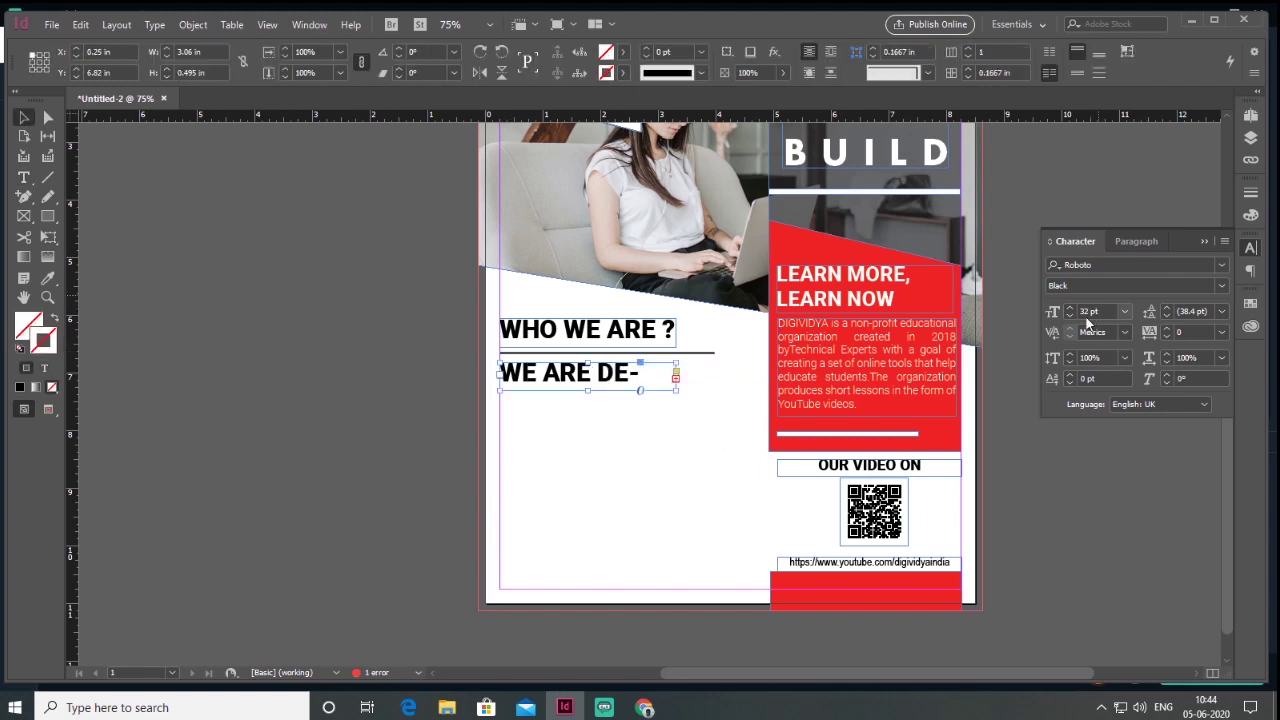
Set the WE ARE DESIGNERS text to 22 pt Roboto Bold and fit its frame to the content
{"action": "left_click", "coordinate": [1069, 315]}
{"action": "type", "text": "24"}
{"action": "key", "text": "Return"}
{"action": "left_click", "coordinate": [1069, 315]}
{"action": "left_click", "coordinate": [1069, 315]}
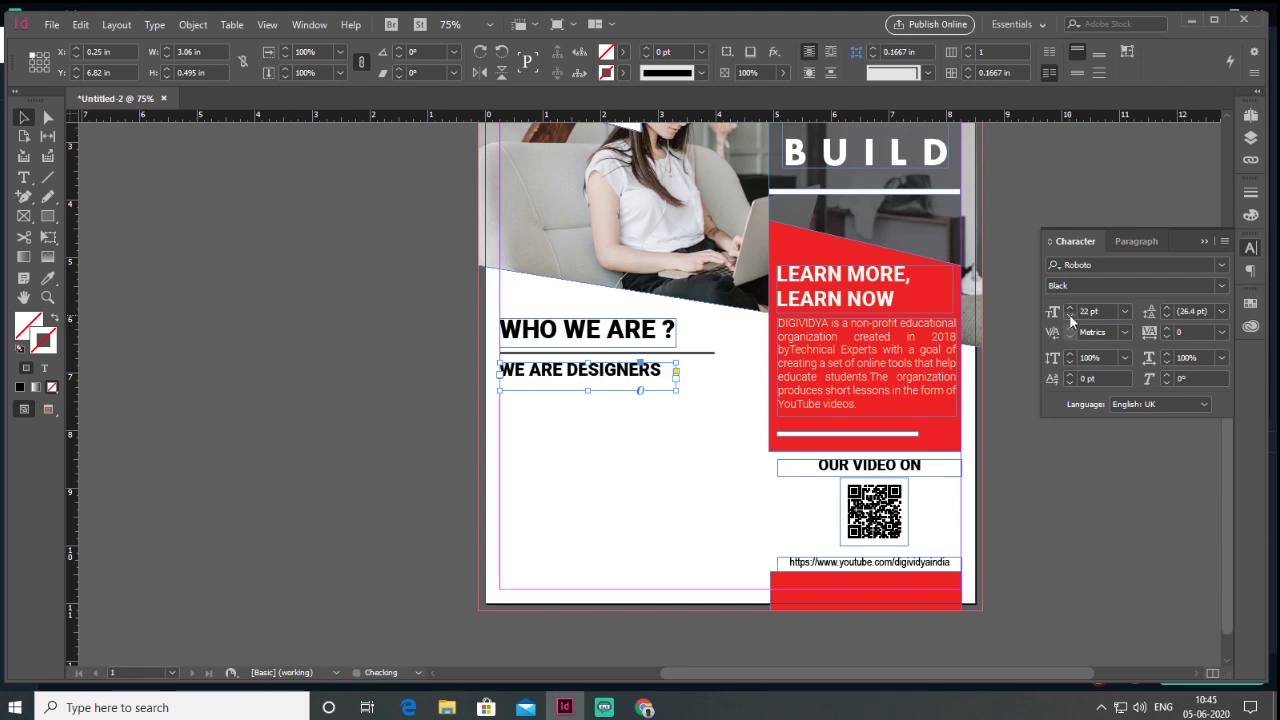
{"action": "left_click", "coordinate": [1219, 286]}
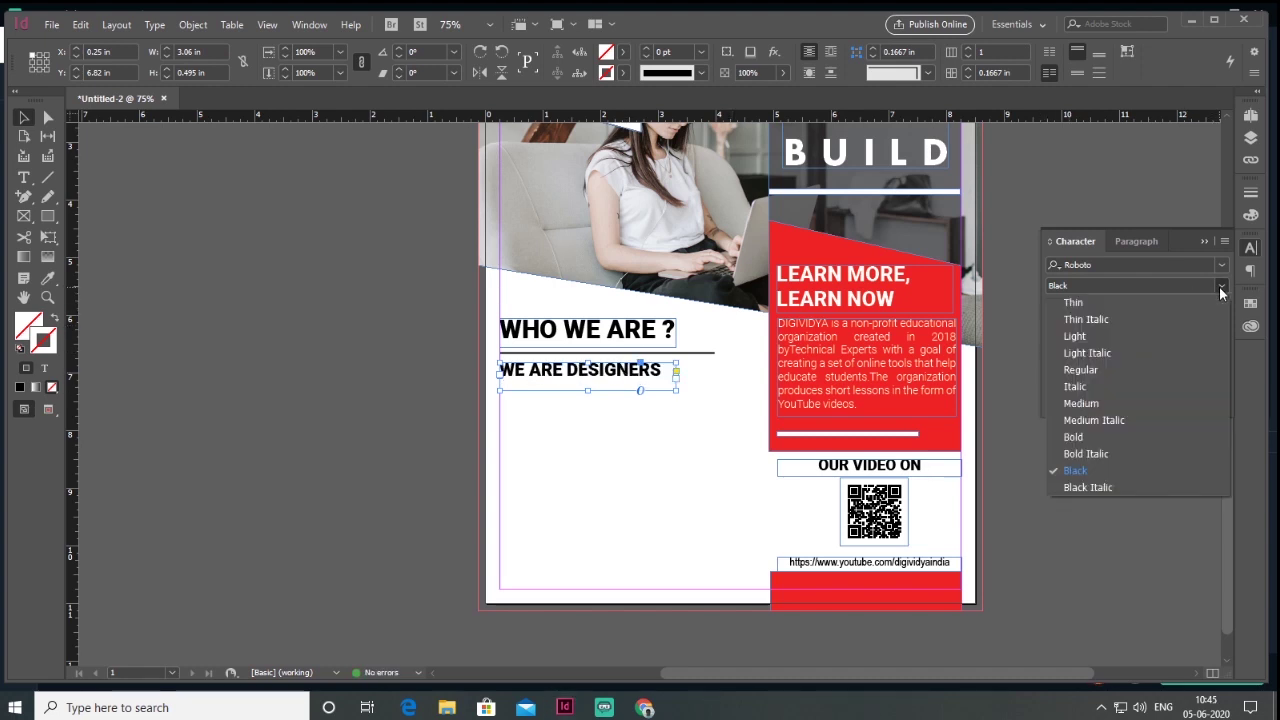
{"action": "left_click", "coordinate": [1085, 438]}
{"action": "key", "text": "ctrl+alt+c"}
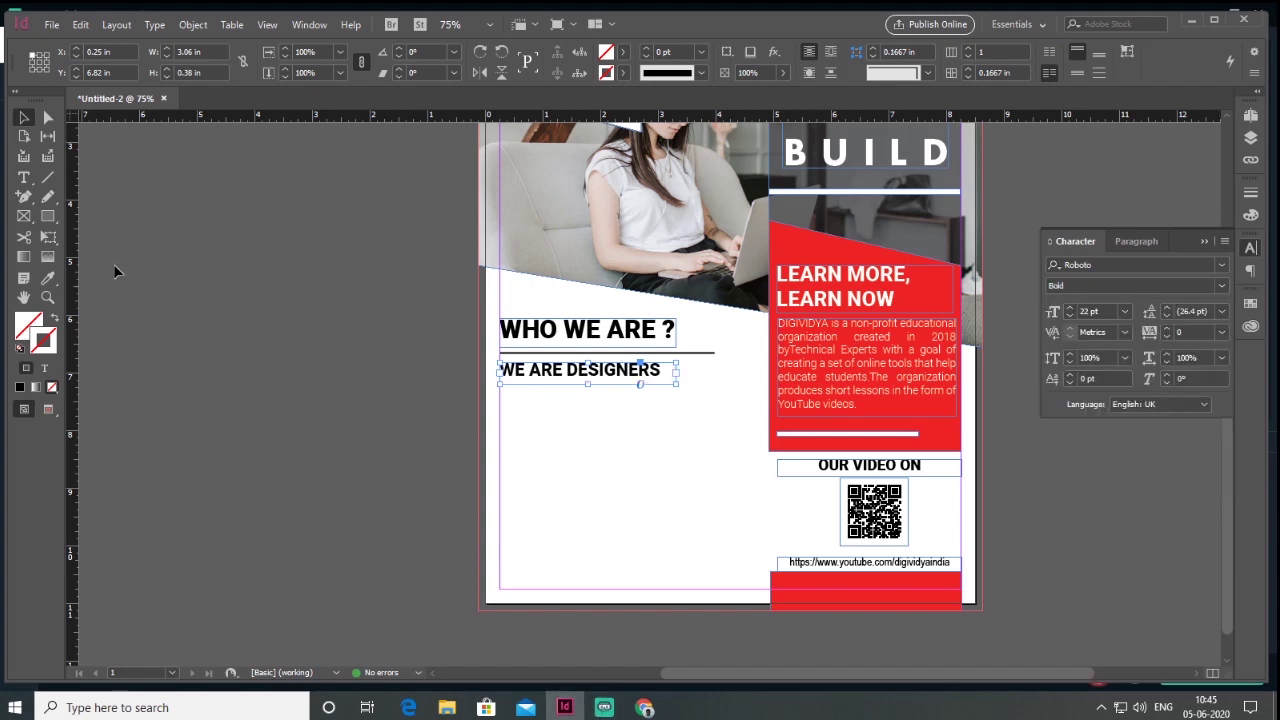
Add the Lorem Ipsum paragraph from lipsum.com in a 3.73 by 1.07 in frame below WE ARE DESIGNERS and set it in Arial Narrow
{"action": "left_click", "coordinate": [24, 177]}
{"action": "left_click_drag", "start_coordinate": [500, 390], "coordinate": [648, 474]}
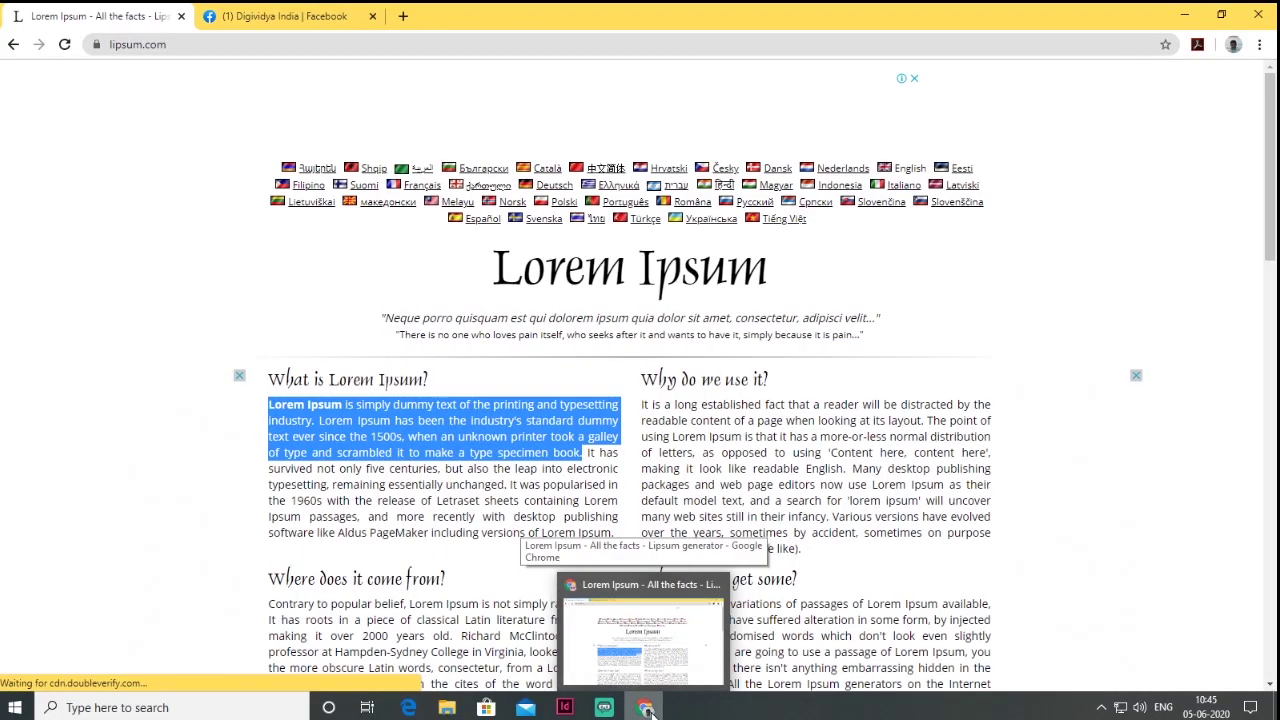
{"action": "left_click", "coordinate": [565, 708]}
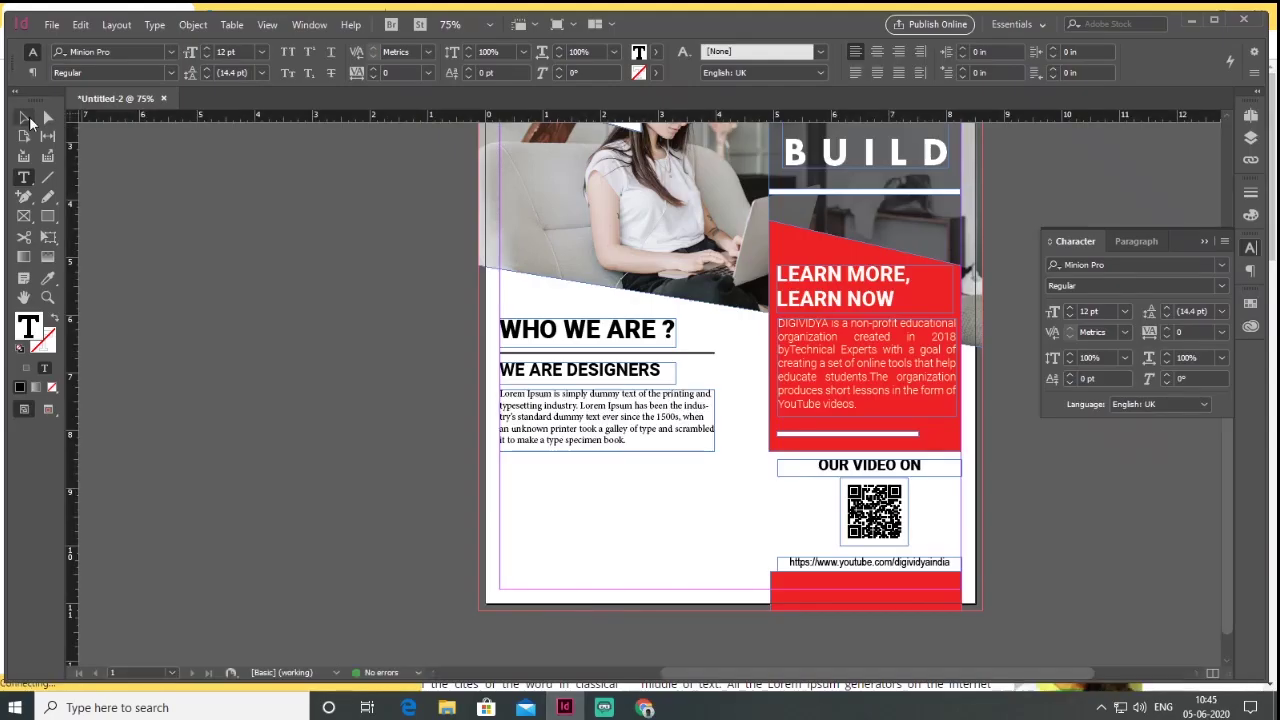
{"action": "left_click", "coordinate": [24, 118]}
{"action": "left_click", "coordinate": [1222, 266]}
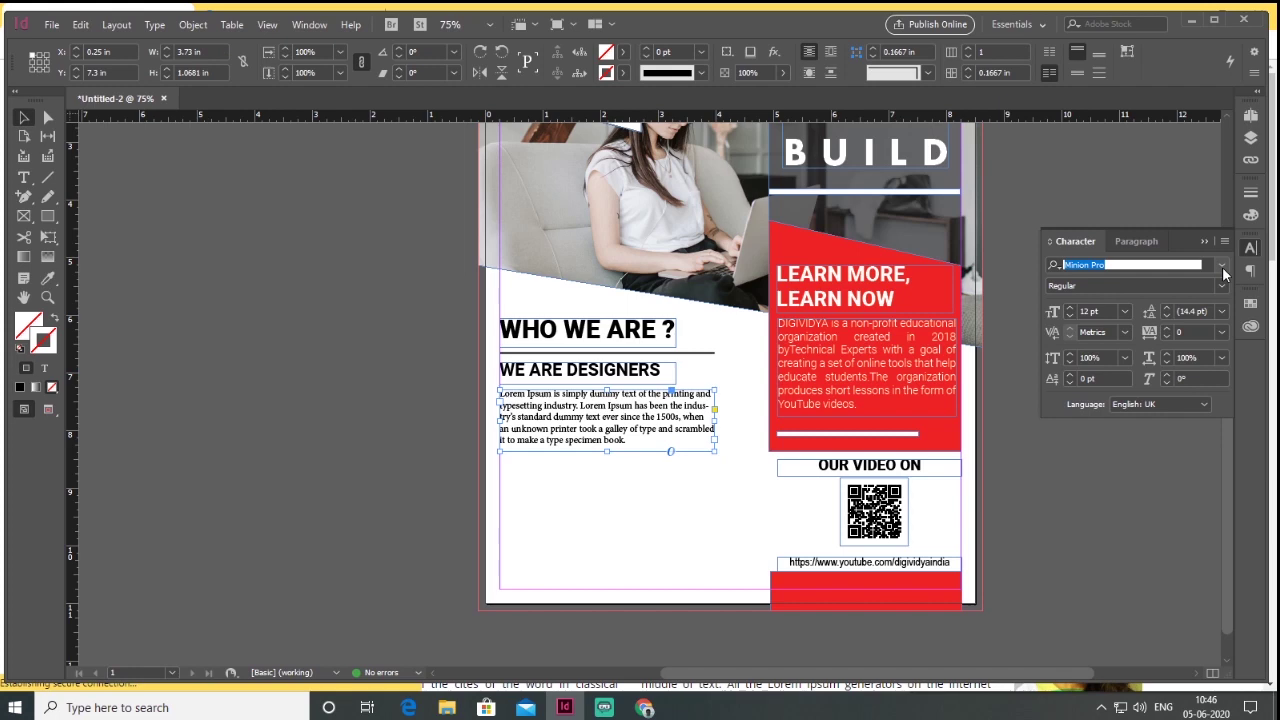
Paste the "It is a long established fact" text into a frame below the first paragraph and copy that paragraph's formatting onto it
{"action": "key", "text": "ctrl+v"}
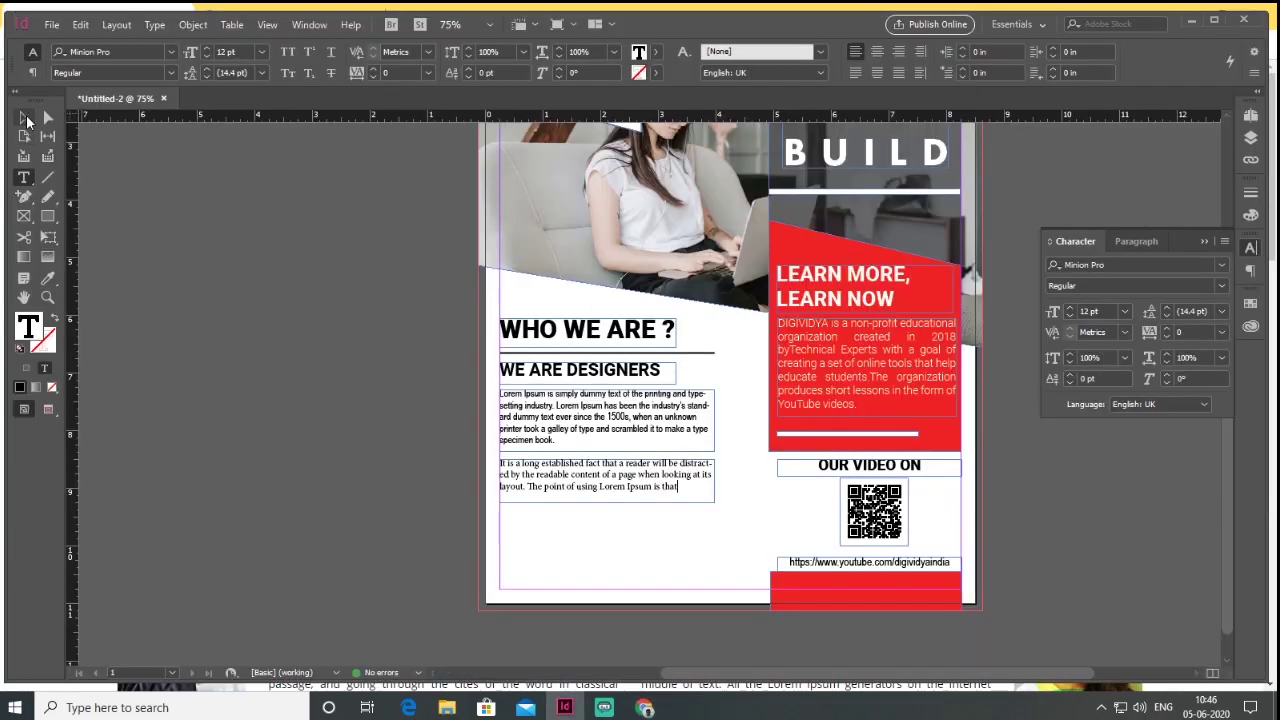
{"action": "key", "text": "ctrl+a"}
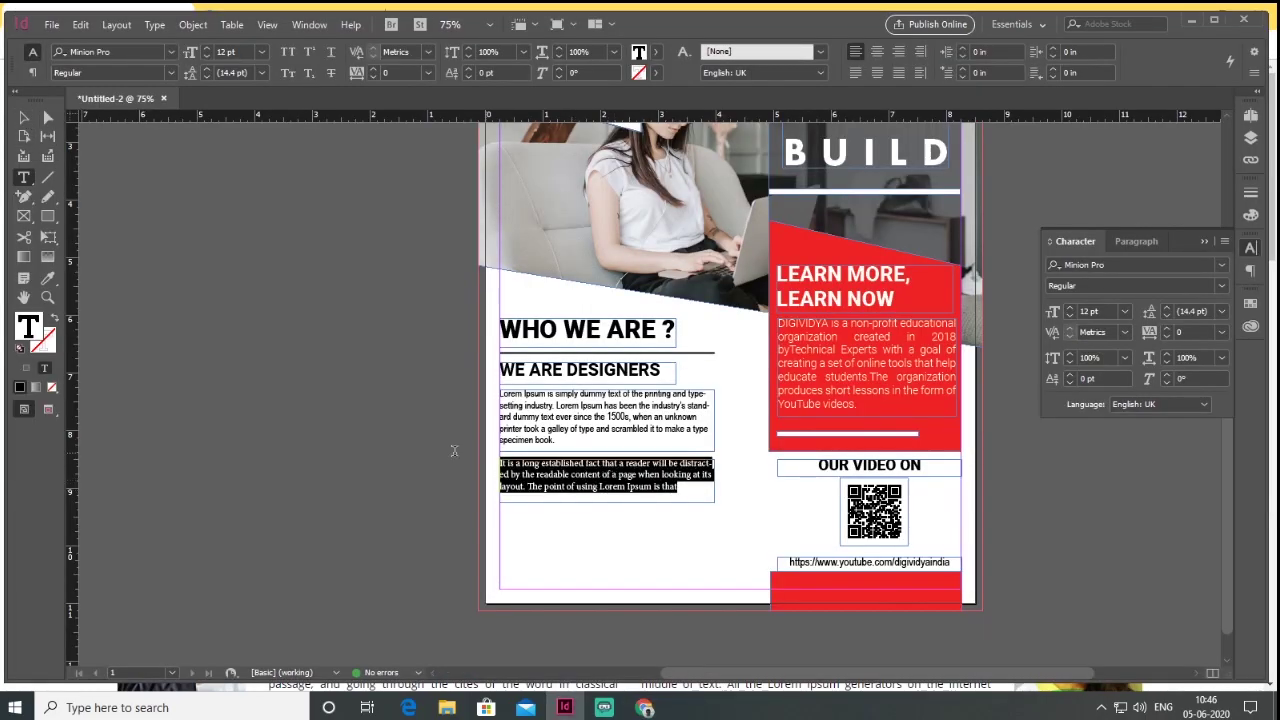
{"action": "left_click", "coordinate": [47, 279]}
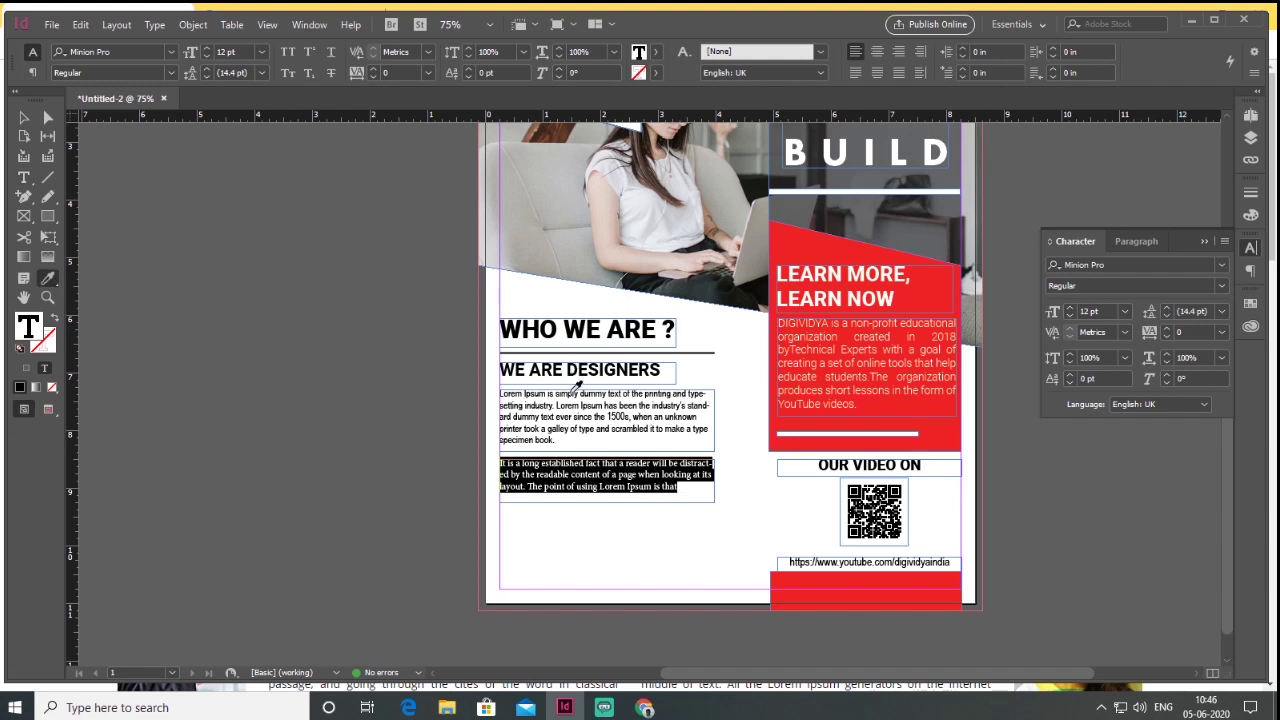
{"action": "left_click", "coordinate": [572, 388]}
{"action": "left_click", "coordinate": [22, 117]}
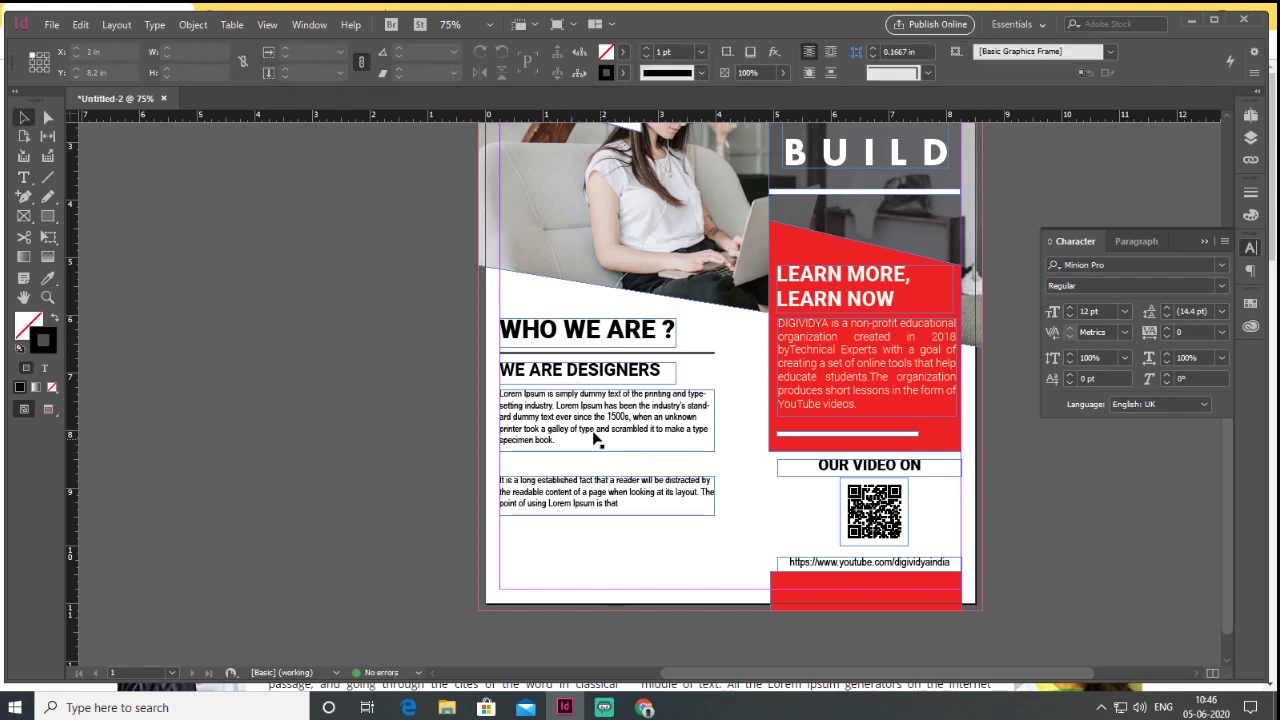
Change the text colour of both body paragraphs to 70% black
{"action": "left_click", "coordinate": [595, 438]}
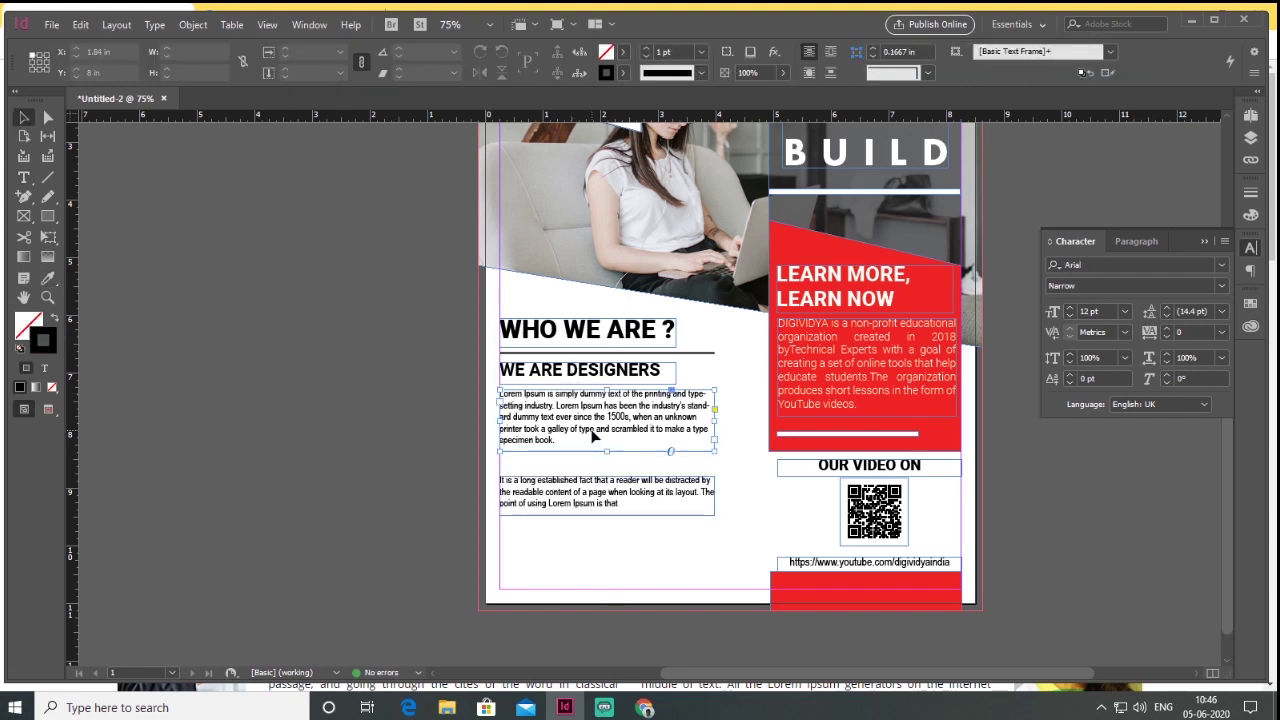
{"action": "left_click", "coordinate": [601, 503], "text": "shift"}
{"action": "left_click", "coordinate": [42, 369]}
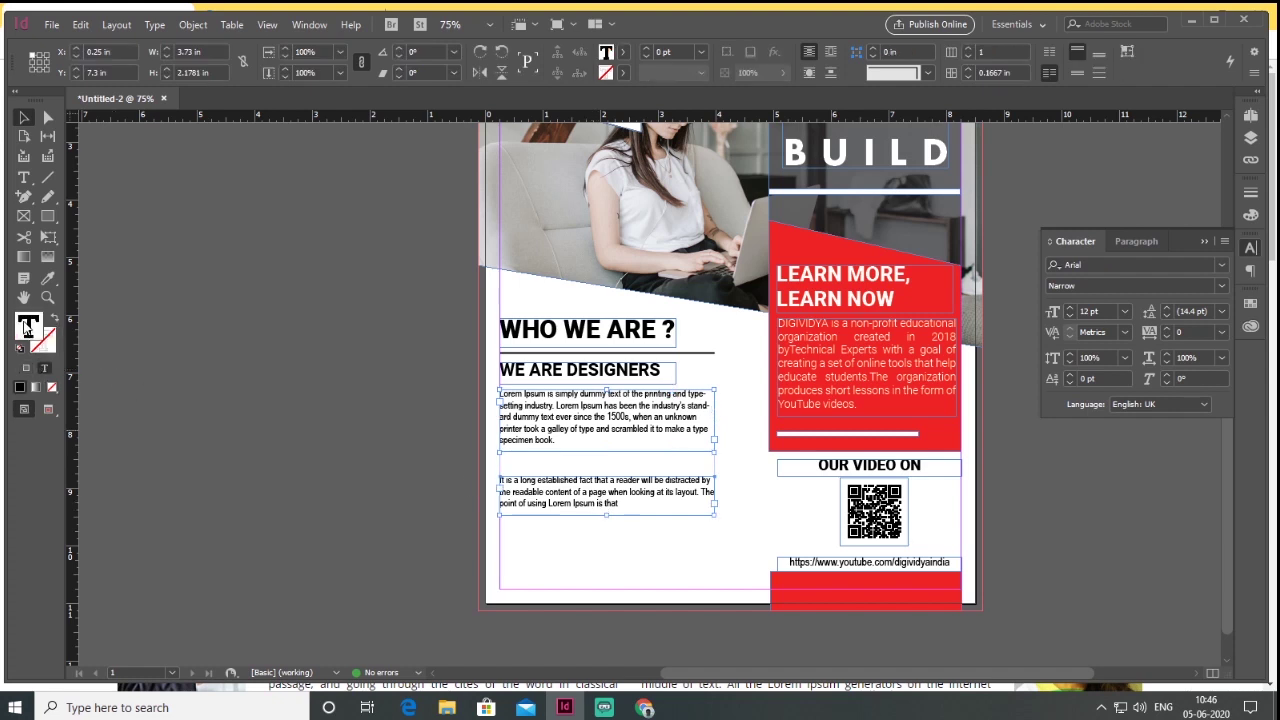
{"action": "double_click", "coordinate": [27, 328]}
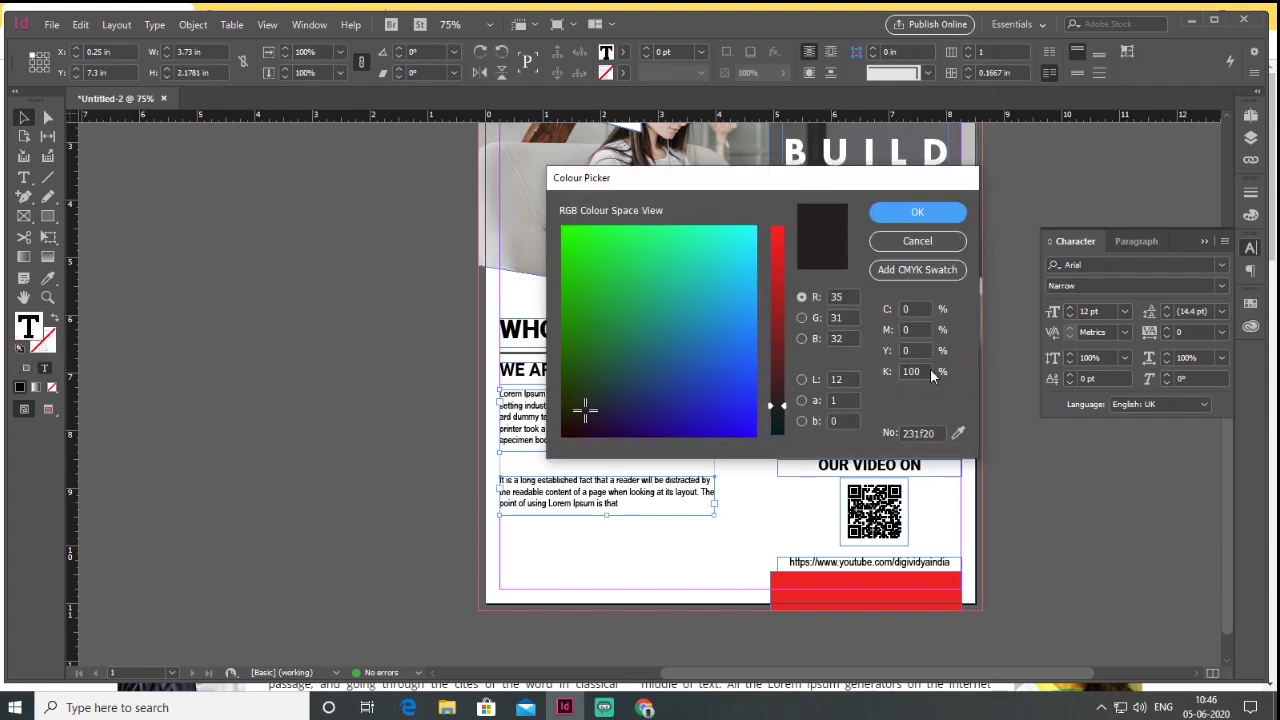
{"action": "double_click", "coordinate": [920, 371]}
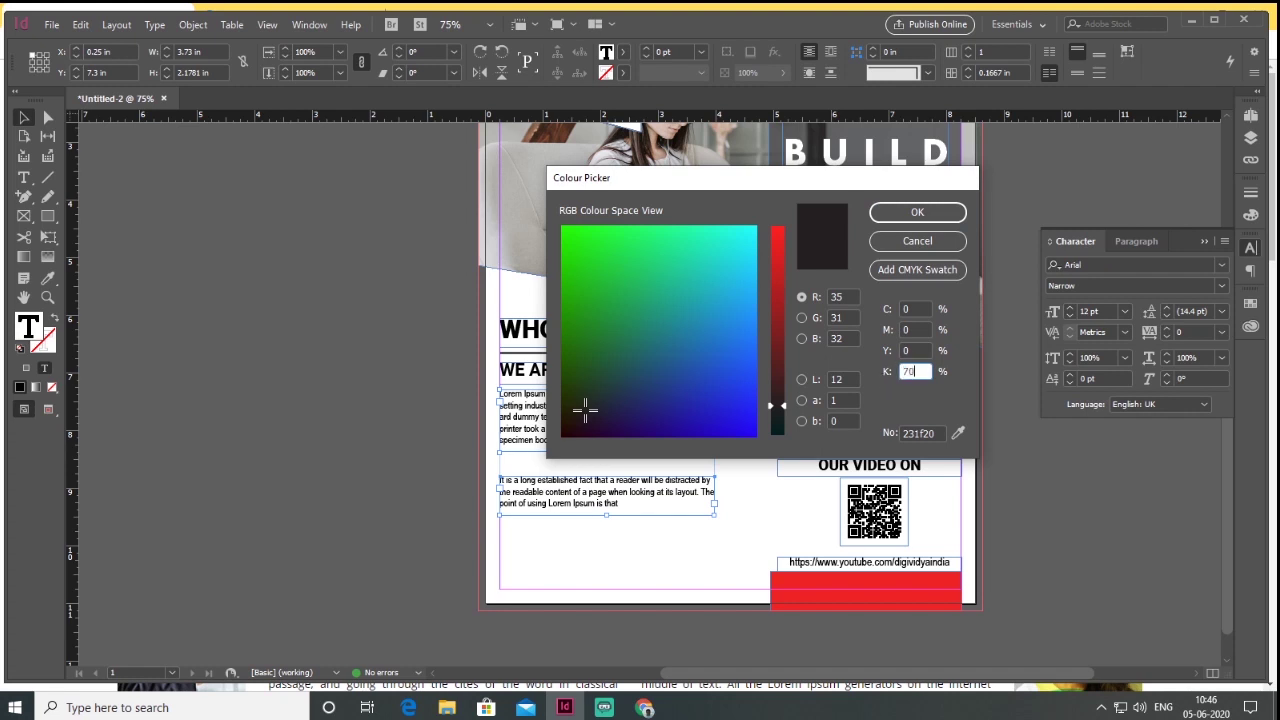
{"action": "key", "text": "Return"}
{"action": "left_click", "coordinate": [426, 443]}
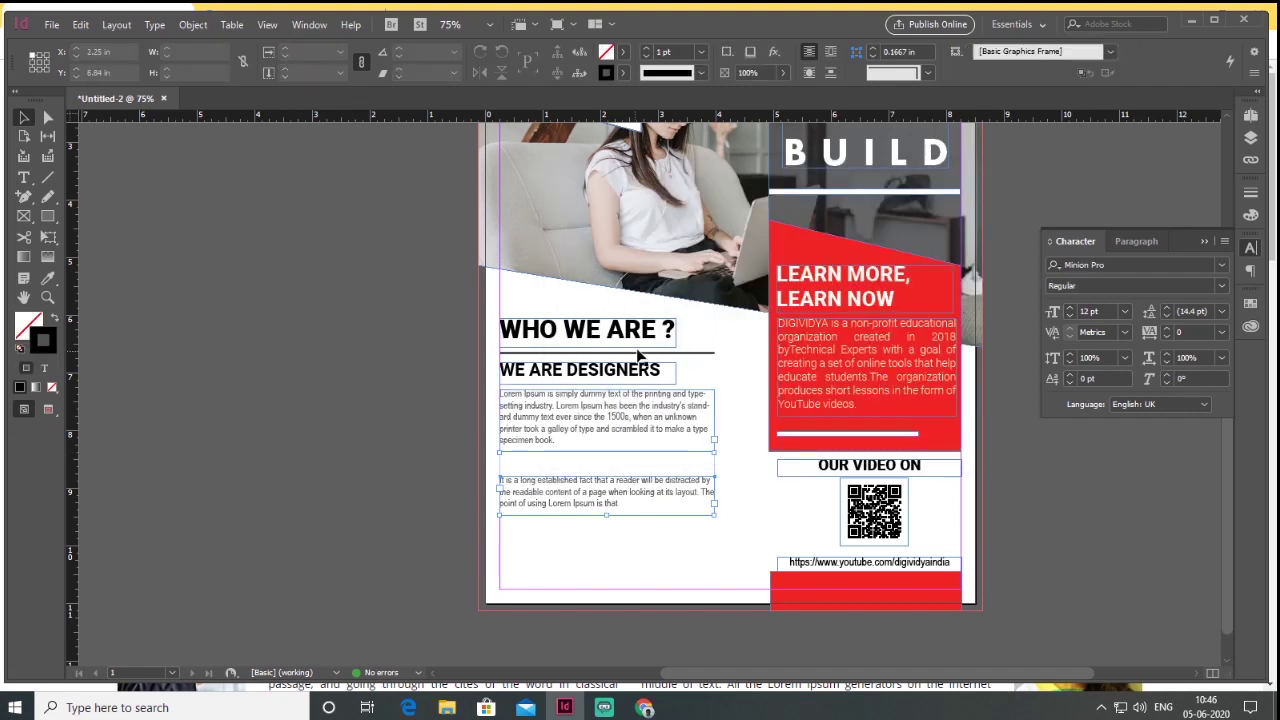
Duplicate the black line below the second paragraph and add FOR MORE INFORMATIONS CONTACTS in a 3.73 by 0.33 in frame beneath it
{"action": "left_click_drag", "start_coordinate": [652, 448], "coordinate": [651, 527]}
{"action": "key", "text": "t"}
{"action": "left_click_drag", "start_coordinate": [505, 528], "coordinate": [714, 552]}
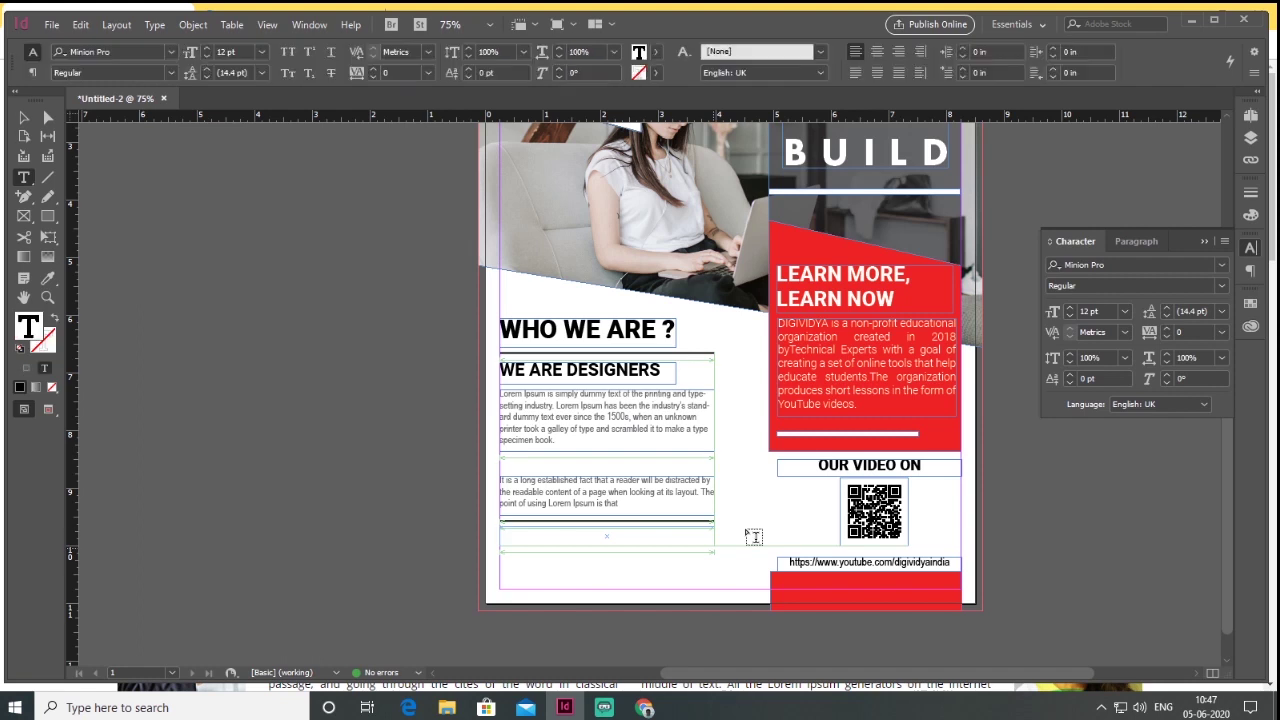
{"action": "key", "text": "ctrl+v"}
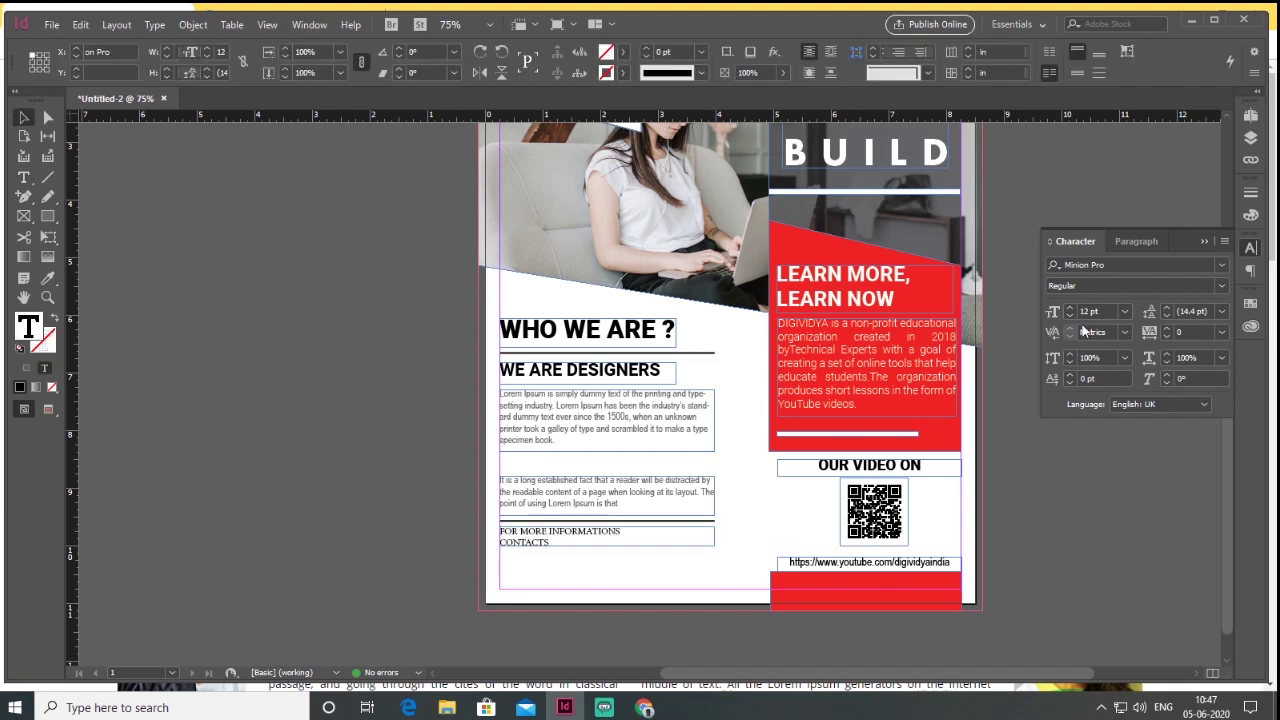
Set the FOR MORE INFORMATIONS CONTACTS text in bold Arial
{"action": "key", "text": "Escape"}
{"action": "left_click", "coordinate": [1222, 265]}
{"action": "left_click", "coordinate": [1222, 265]}
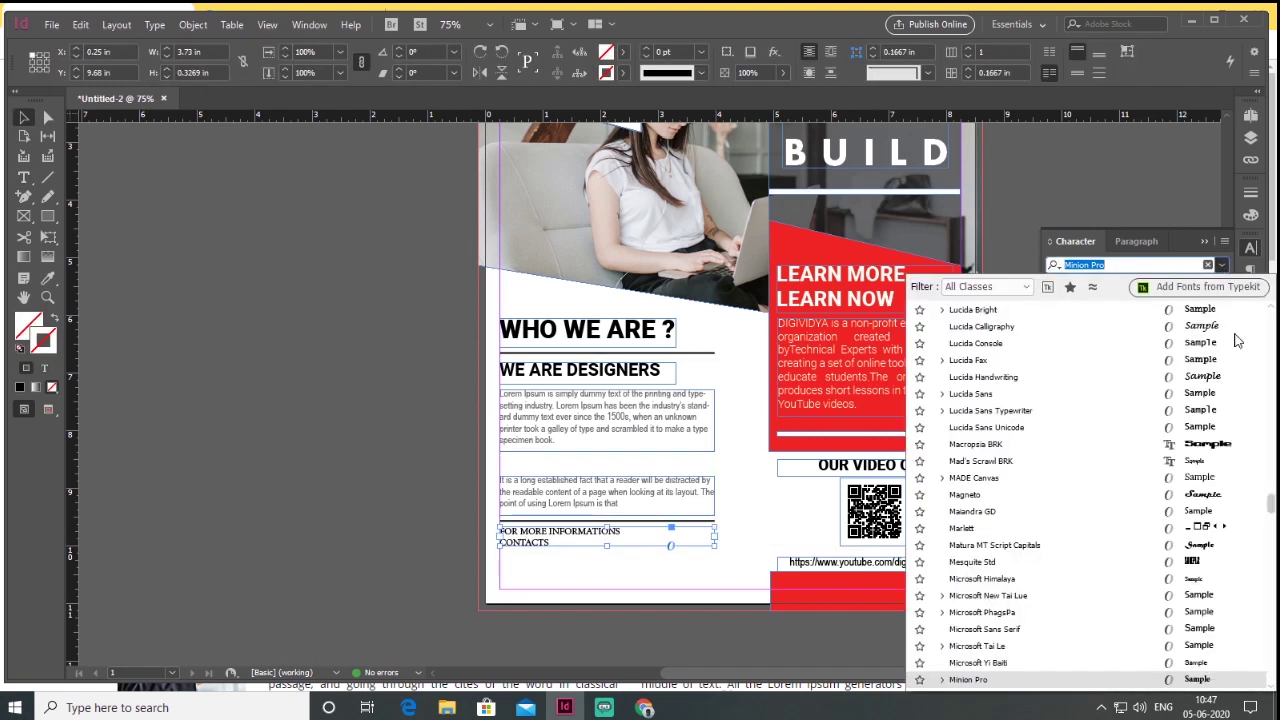
{"action": "left_click_drag", "start_coordinate": [1271, 504], "coordinate": [1271, 310]}
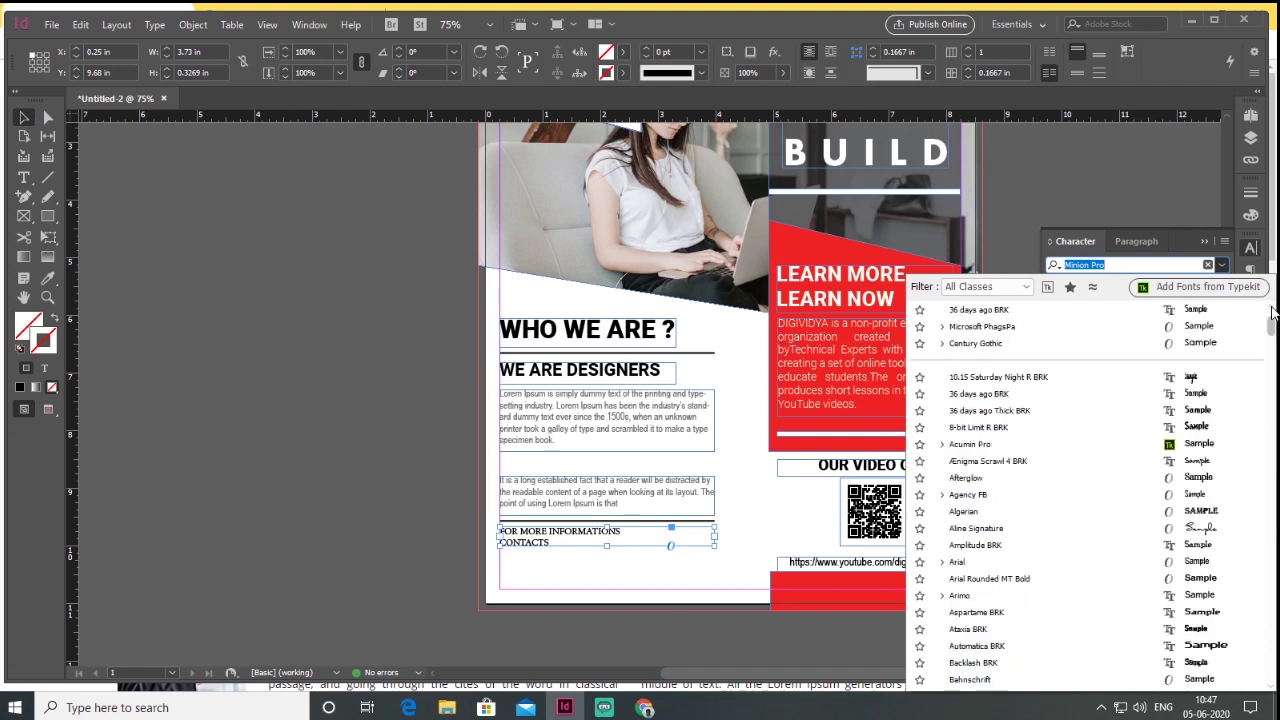
{"action": "left_click", "coordinate": [1000, 327]}
{"action": "left_click", "coordinate": [300, 300]}
Add a text frame about 3.67 in wide below the contacts heading with the lines ADDRESS:, PHONE : and MAIL :
{"action": "left_click", "coordinate": [24, 179]}
{"action": "left_click_drag", "start_coordinate": [500, 552], "coordinate": [713, 594]}
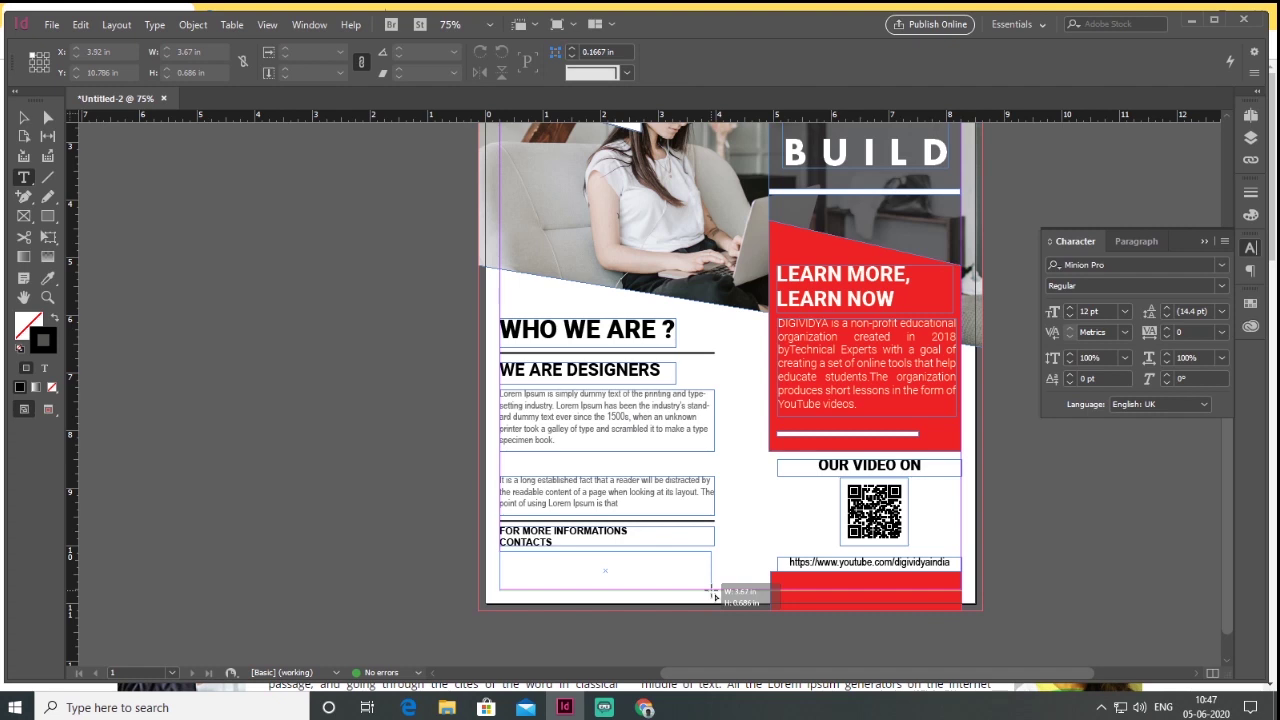
{"action": "left_click_drag", "start_coordinate": [711, 591], "coordinate": [711, 589]}
Format the ADDRESS, PHONE and MAIL lines as 10 pt Arial Bold
{"action": "left_click_drag", "start_coordinate": [529, 579], "coordinate": [506, 556]}
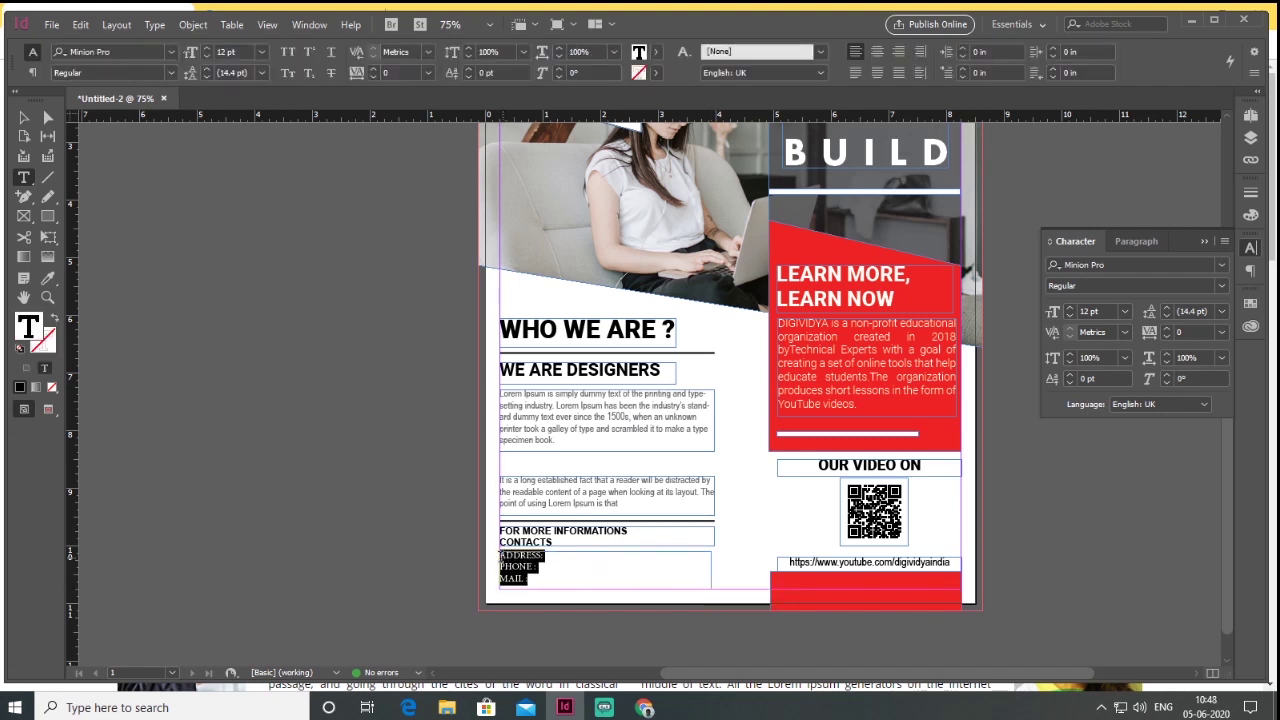
{"action": "left_click", "coordinate": [1221, 264]}
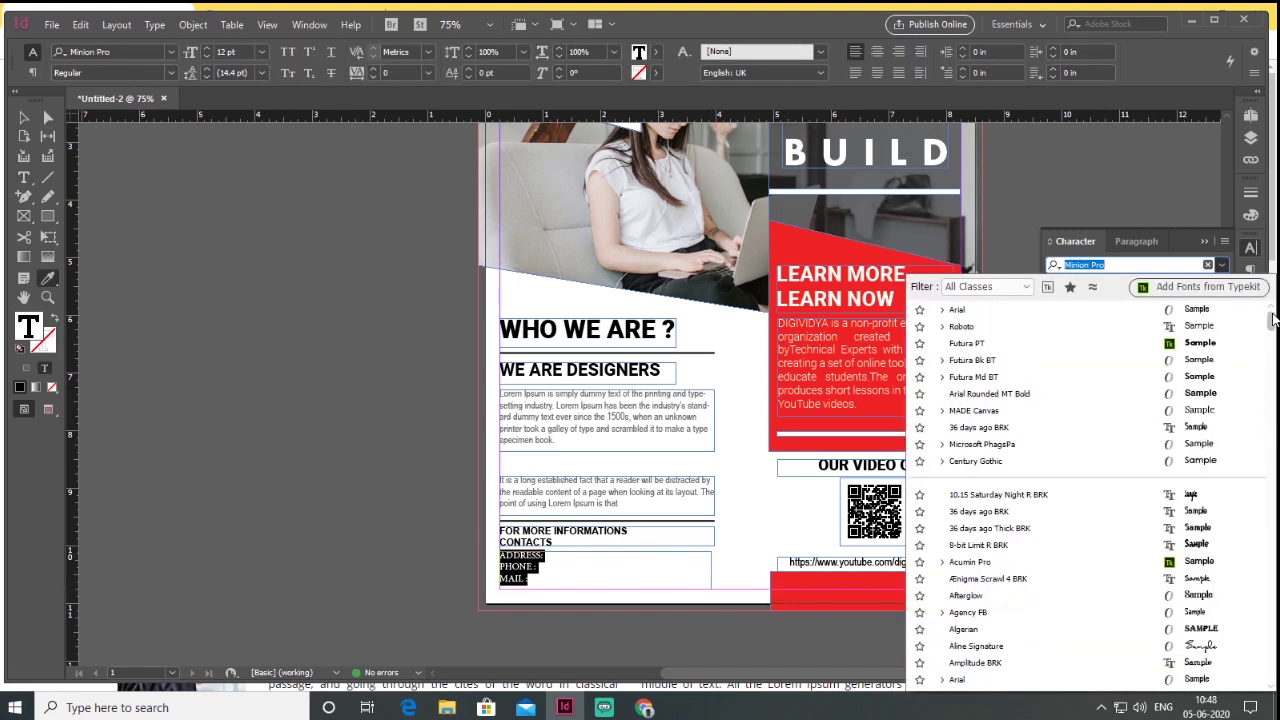
{"action": "left_click", "coordinate": [950, 310]}
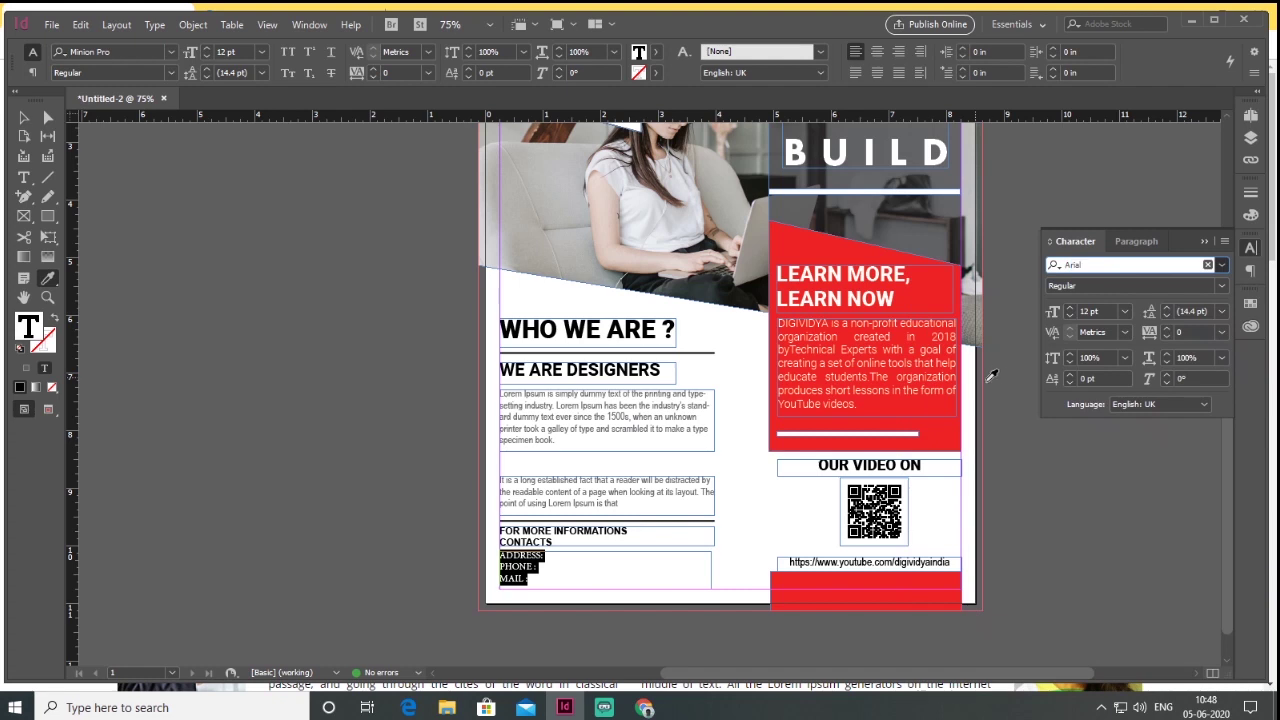
{"action": "left_click", "coordinate": [1072, 314]}
{"action": "left_click", "coordinate": [1071, 316]}
Fill in the organization's postal address after the ADDRESS label
{"action": "left_click", "coordinate": [24, 177]}
{"action": "left_click", "coordinate": [570, 555]}
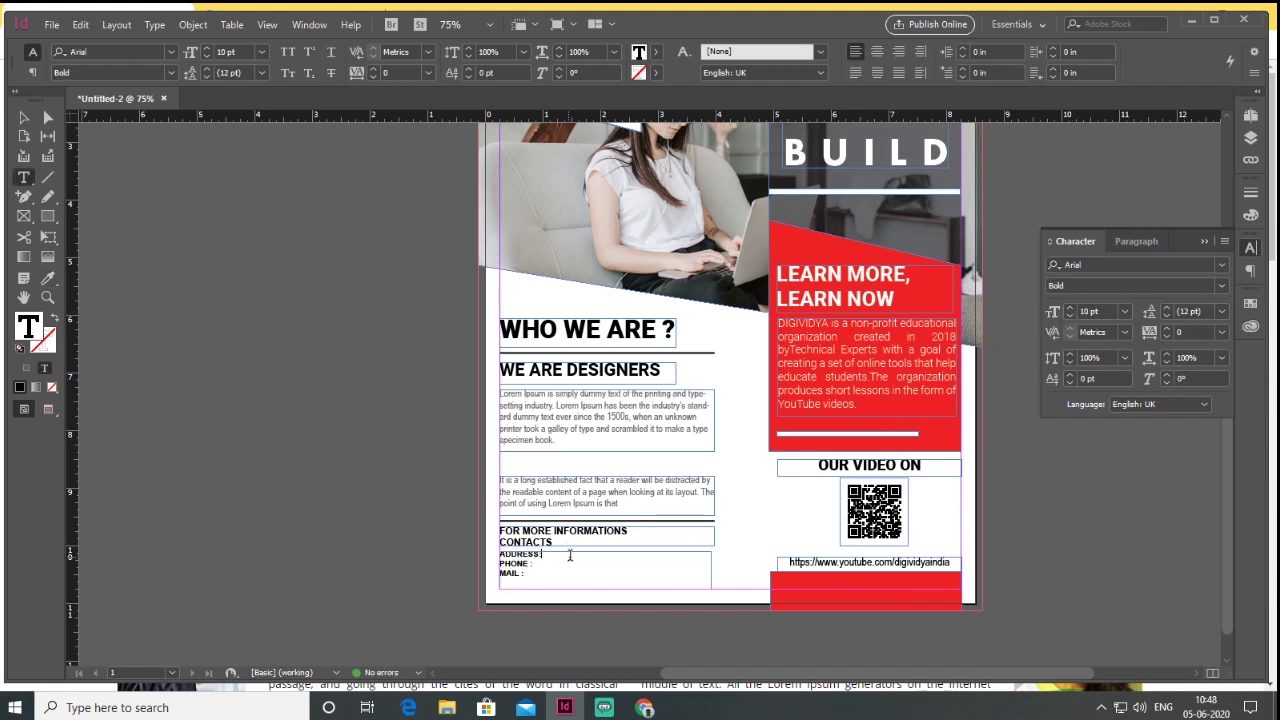
{"action": "type", "text": "SOUTH EXT, PART-1, NEW DELHI"}
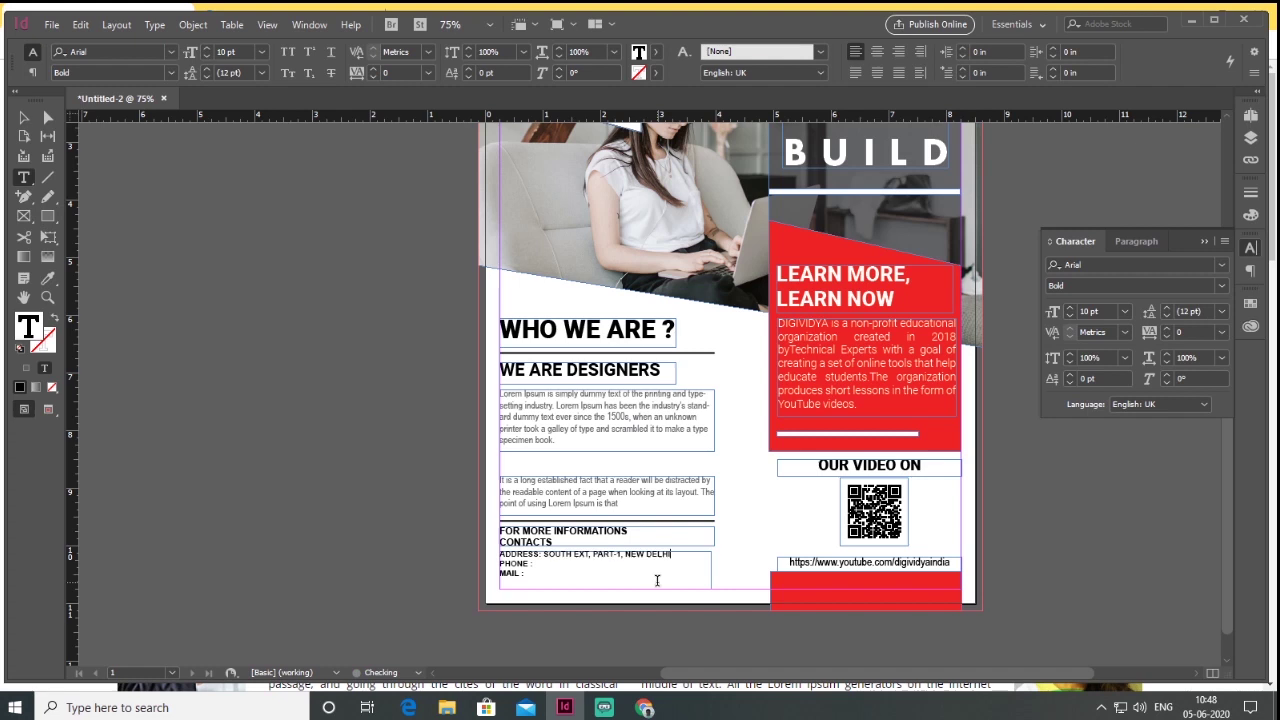